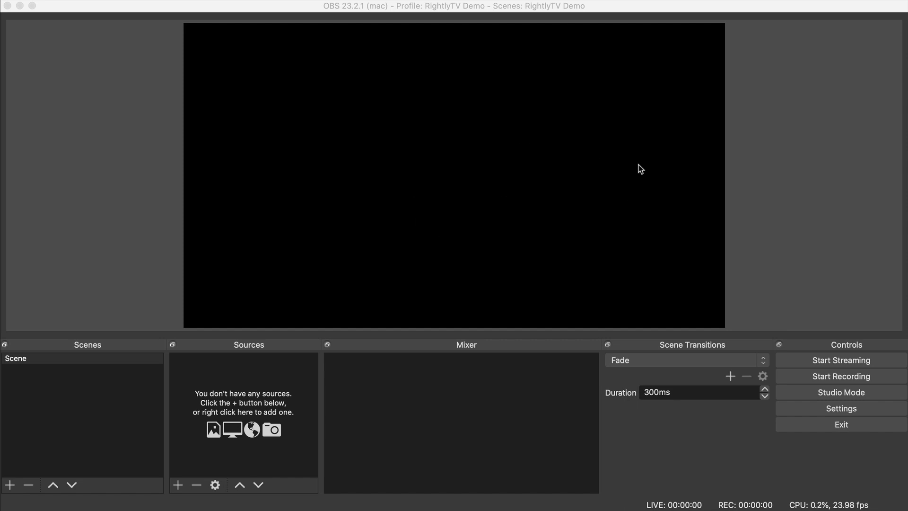
Step: Open the settings and examine the streaming services available for the stream configuration
{"action": "left_click", "coordinate": [628, 21]}
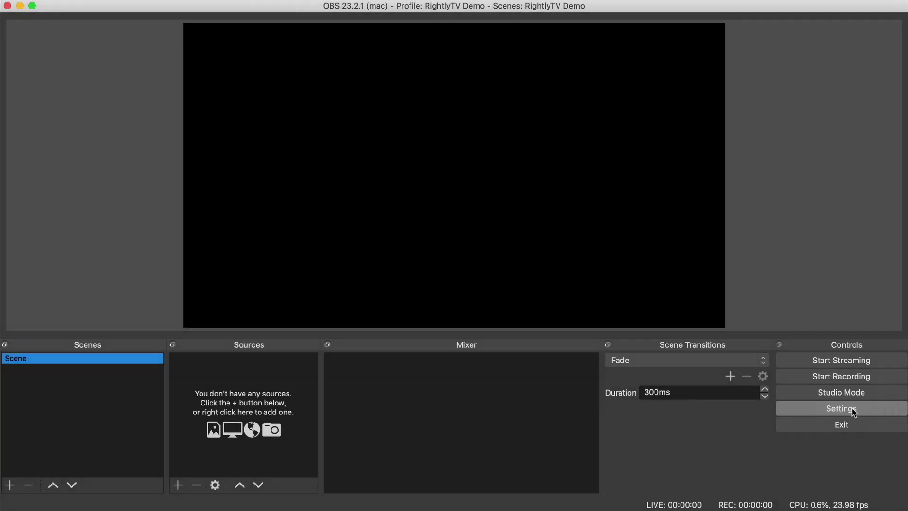
{"action": "left_click", "coordinate": [851, 410]}
{"action": "left_click_drag", "start_coordinate": [493, 15], "coordinate": [495, 22]}
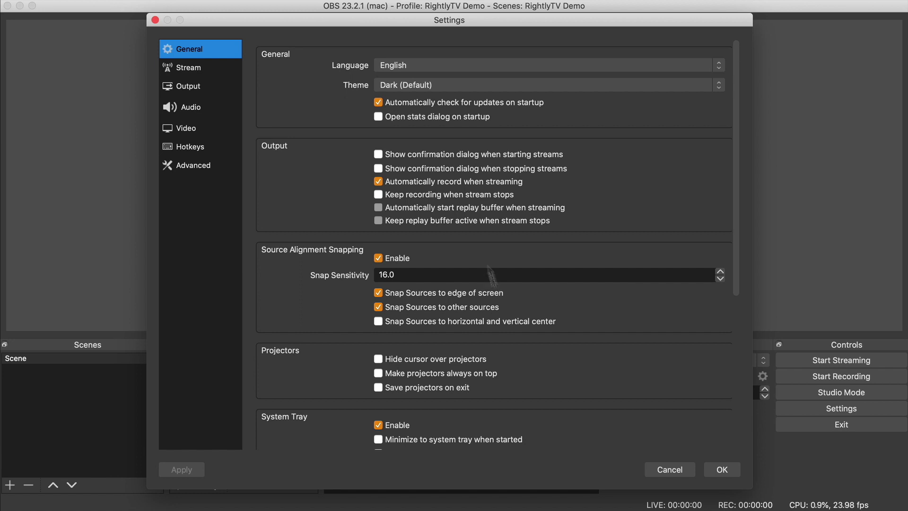
{"action": "left_click", "coordinate": [212, 72]}
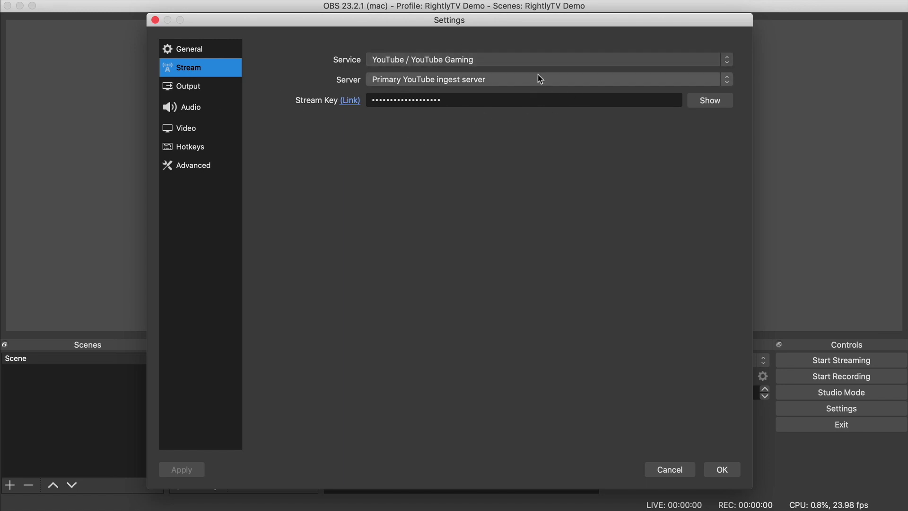
{"action": "left_click", "coordinate": [473, 60]}
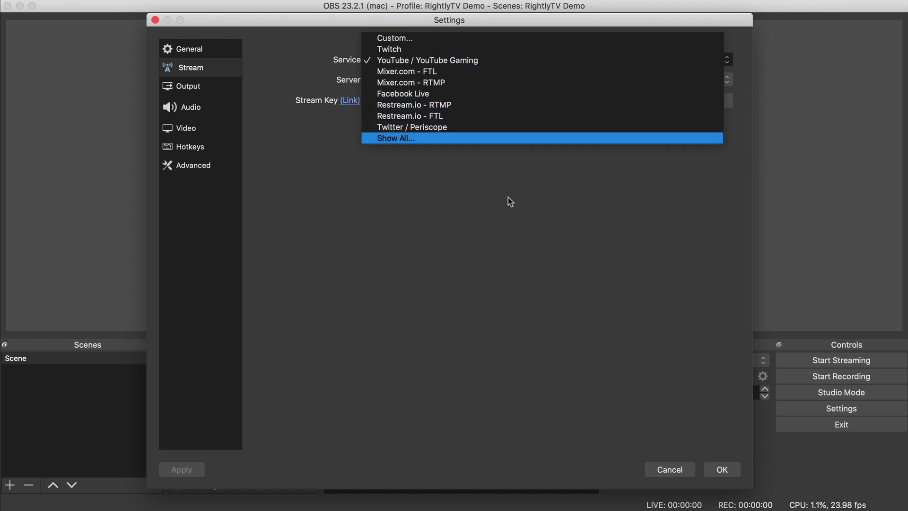
{"action": "key", "text": "Return"}
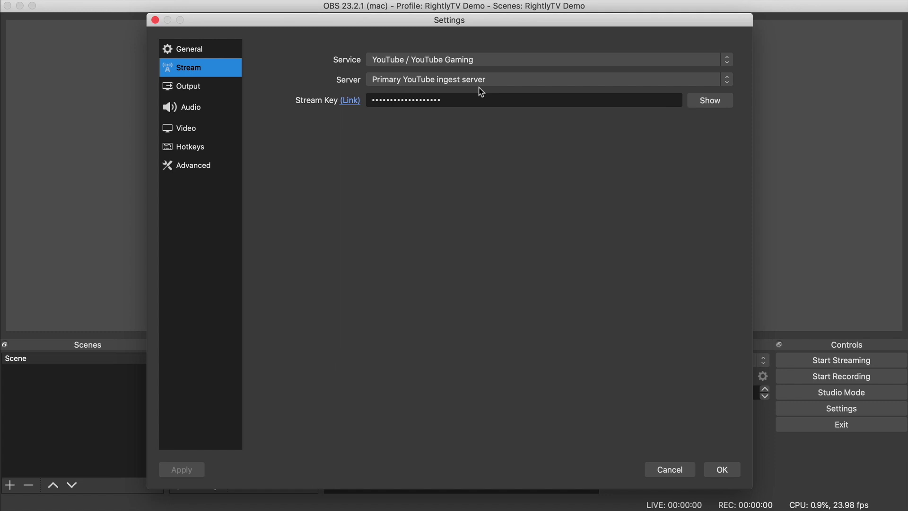
Step: Review the video settings, including the choices for output (scaled) resolution and common FPS values
{"action": "left_click", "coordinate": [216, 131]}
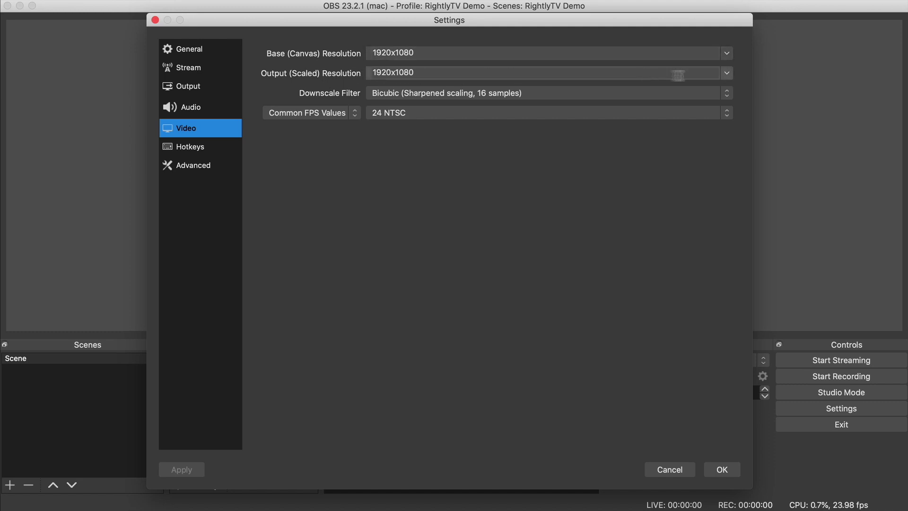
{"action": "left_click", "coordinate": [727, 75]}
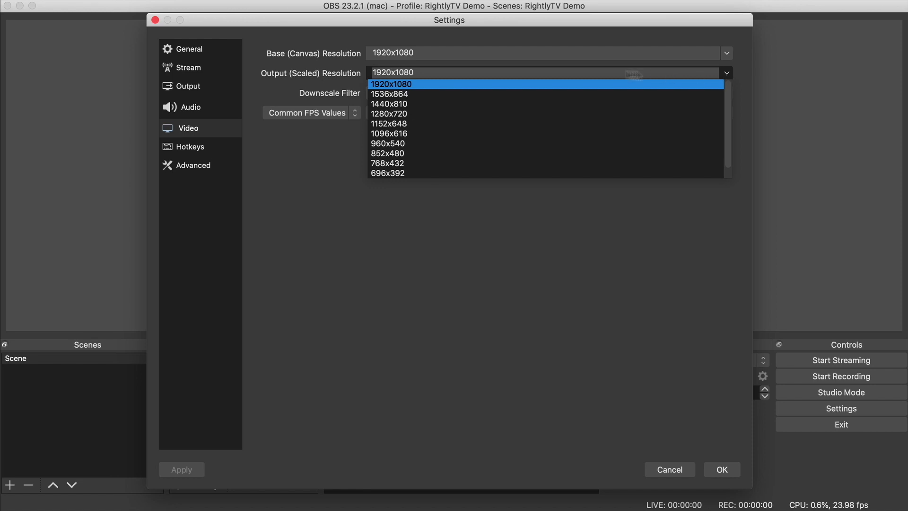
{"action": "left_click", "coordinate": [391, 84]}
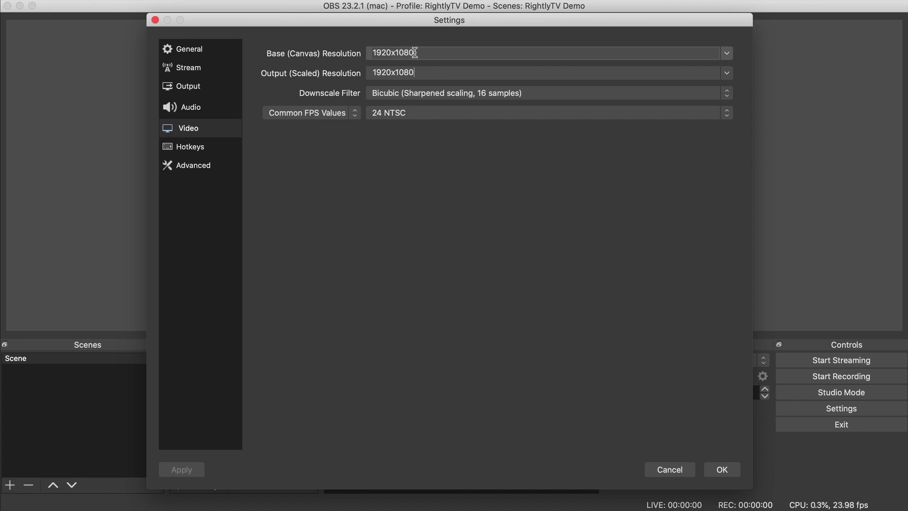
{"action": "left_click_drag", "start_coordinate": [460, 22], "coordinate": [454, 20]}
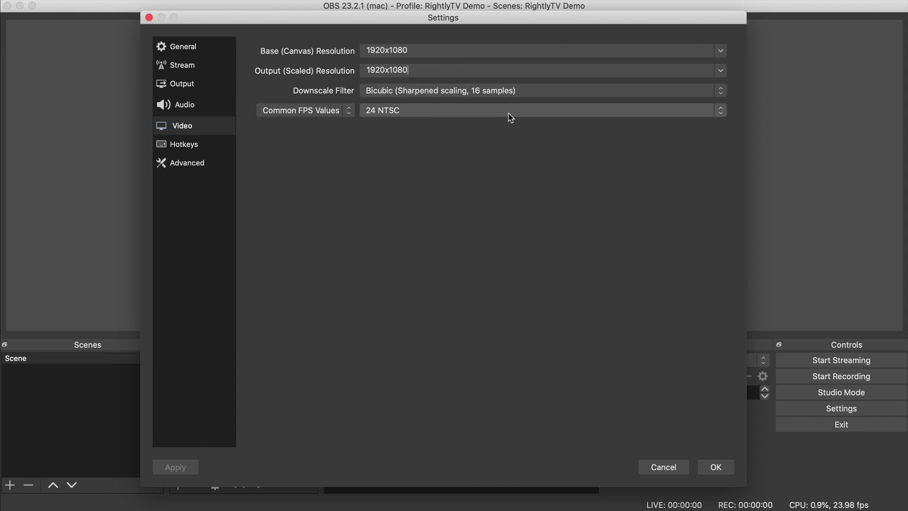
{"action": "left_click_drag", "start_coordinate": [455, 22], "coordinate": [458, 22]}
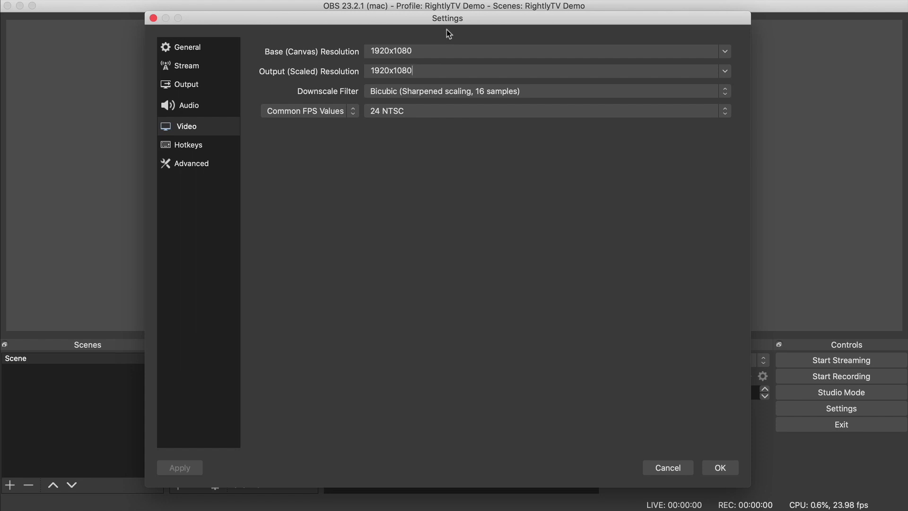
{"action": "left_click", "coordinate": [408, 112]}
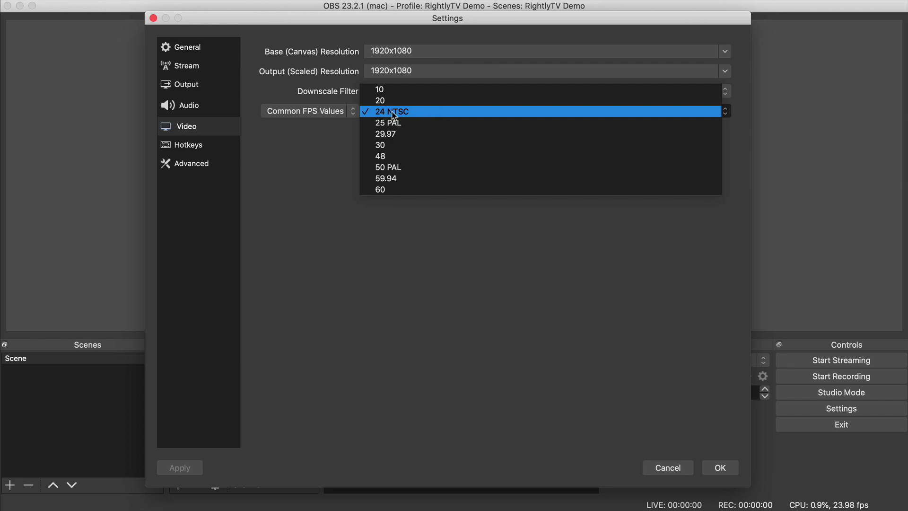
{"action": "left_click", "coordinate": [327, 165]}
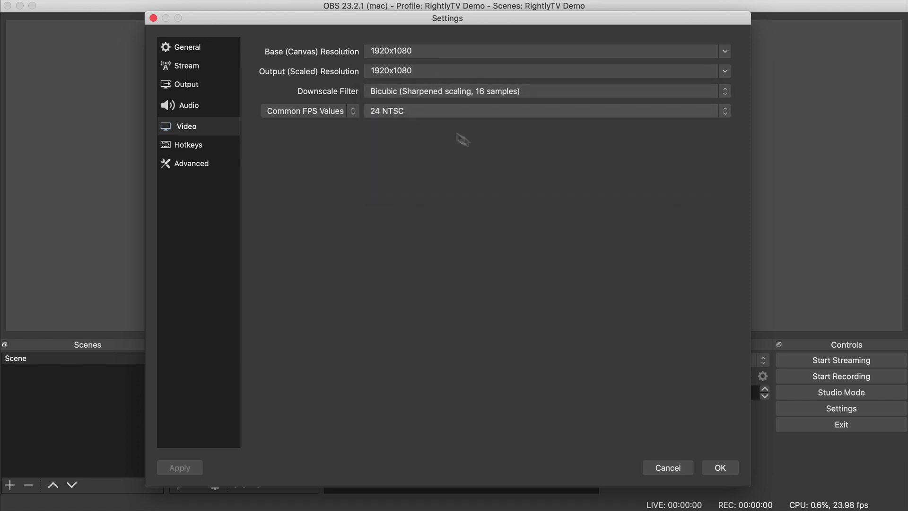
Step: Look through the Audio, Output, Stream, General and Video settings, and close the settings without changes
{"action": "left_click", "coordinate": [201, 107]}
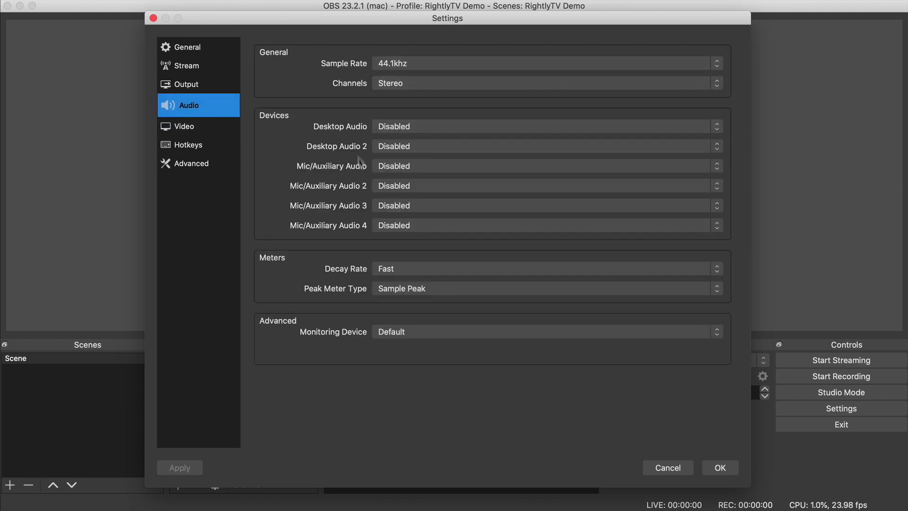
{"action": "left_click", "coordinate": [198, 89]}
{"action": "left_click", "coordinate": [201, 68]}
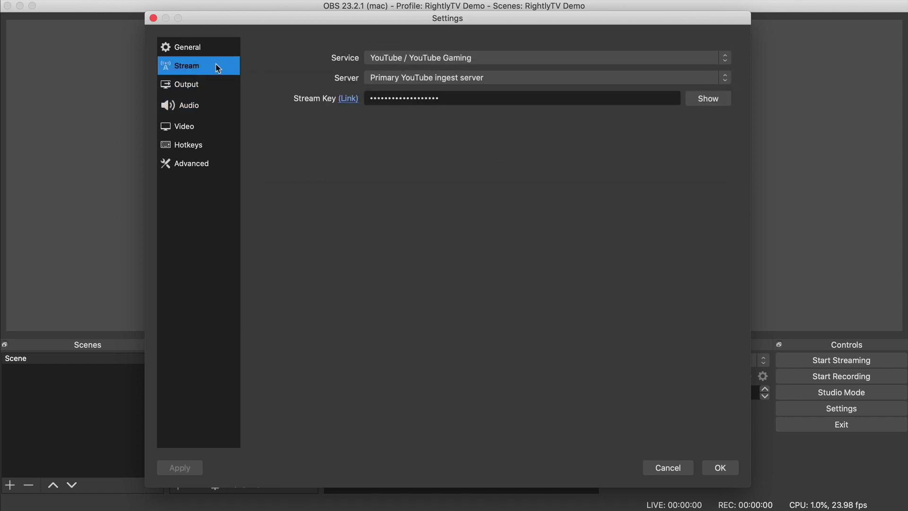
{"action": "left_click", "coordinate": [219, 50]}
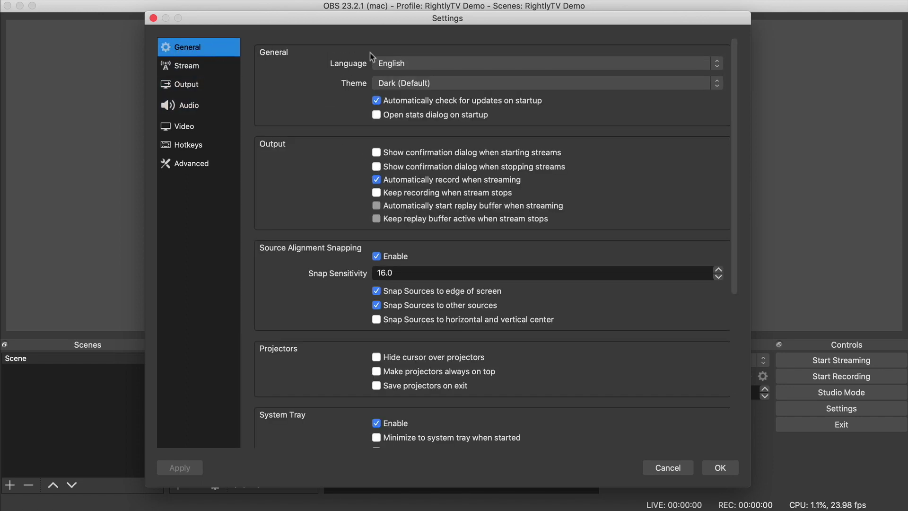
{"action": "left_click_drag", "start_coordinate": [450, 22], "coordinate": [447, 21]}
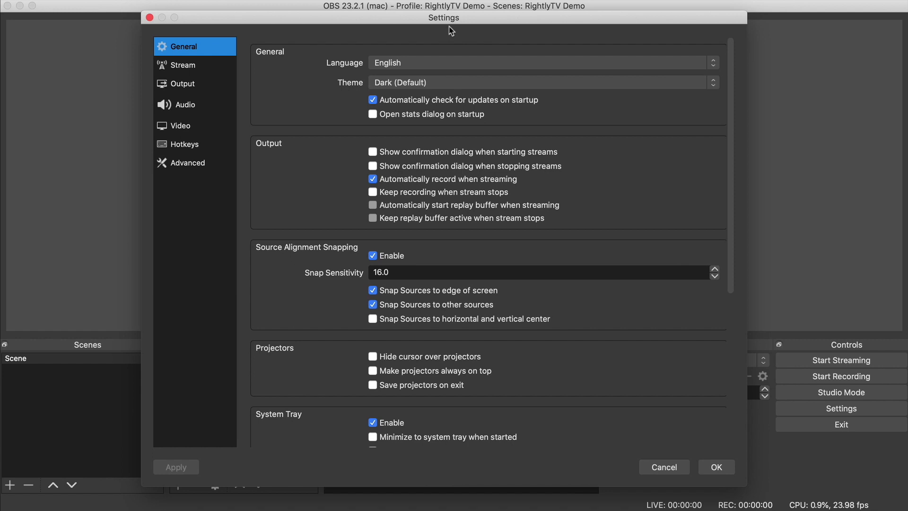
{"action": "mouse_move", "coordinate": [449, 22]}
{"action": "left_mouse_down"}
{"action": "mouse_move", "coordinate": [513, 90]}
{"action": "mouse_move", "coordinate": [506, 333]}
{"action": "mouse_move", "coordinate": [460, 17]}
{"action": "left_mouse_up"}
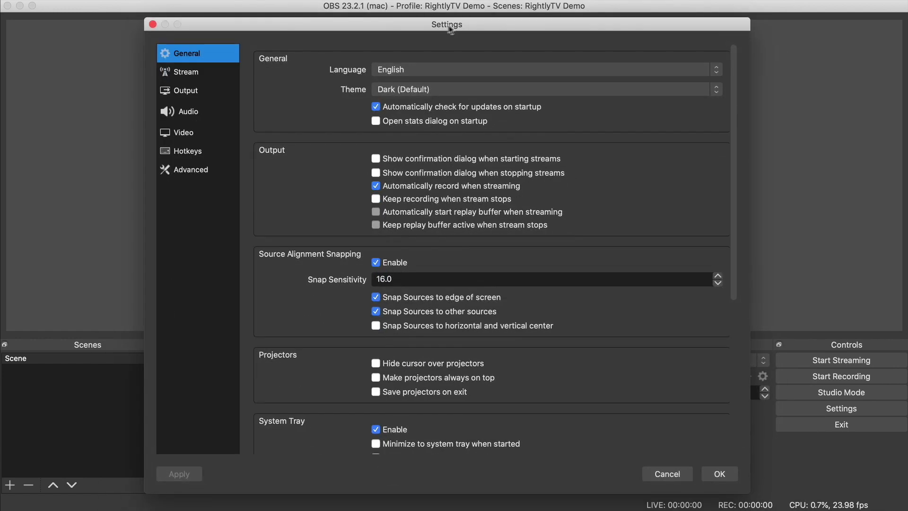
{"action": "left_click", "coordinate": [206, 130]}
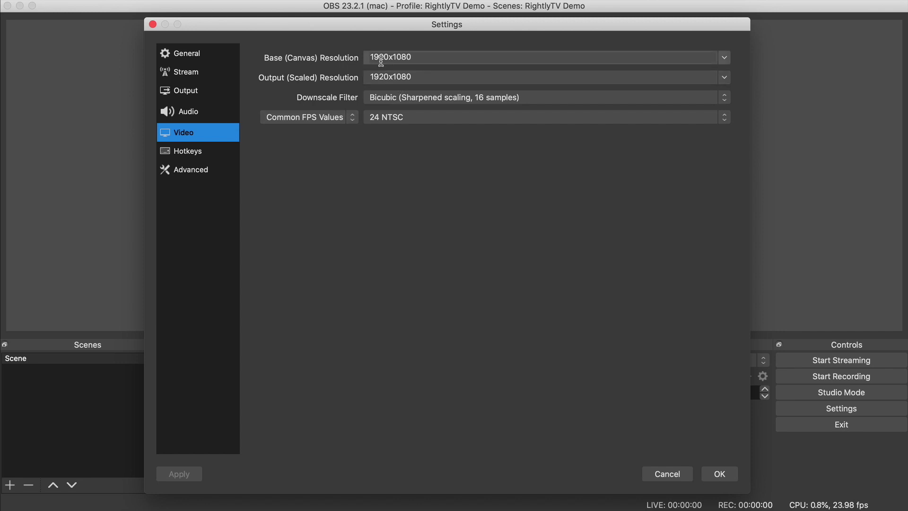
{"action": "left_click", "coordinate": [152, 24]}
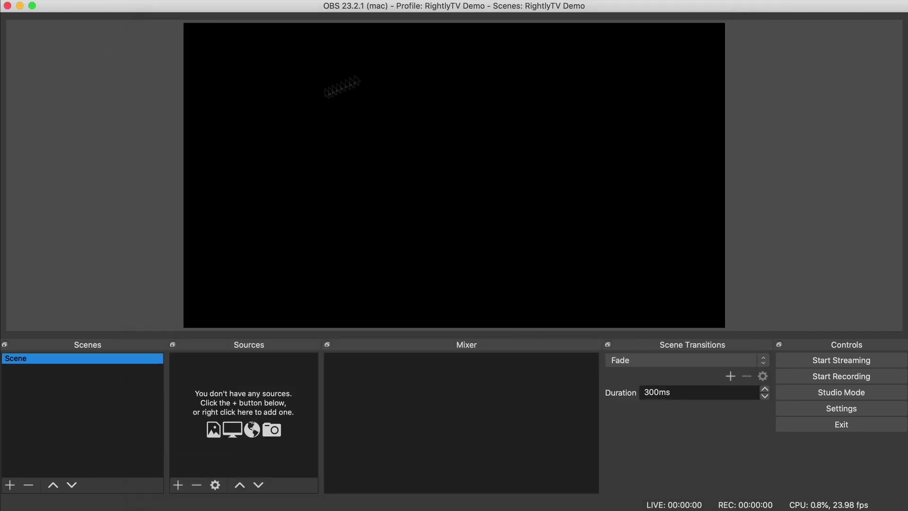
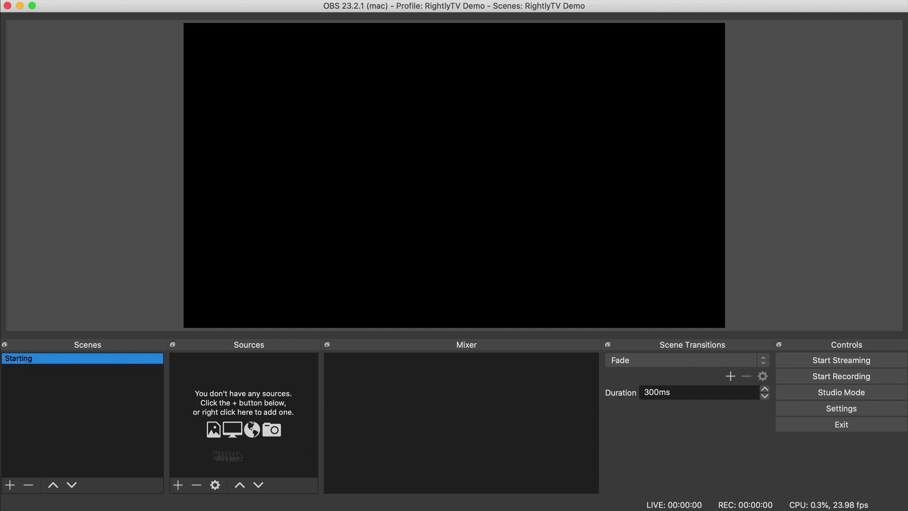
Step: Add a new image source named Starting Image to the Starting scene
{"action": "left_click", "coordinate": [178, 484]}
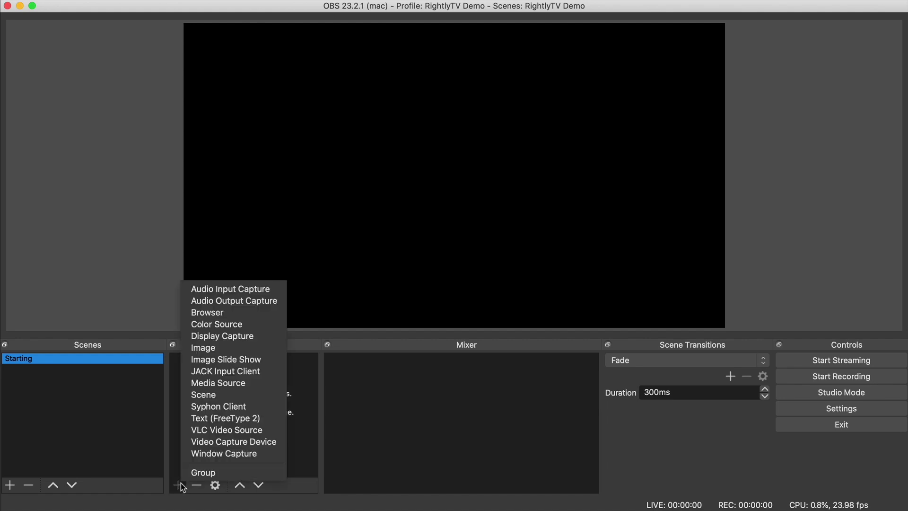
{"action": "left_click", "coordinate": [220, 347]}
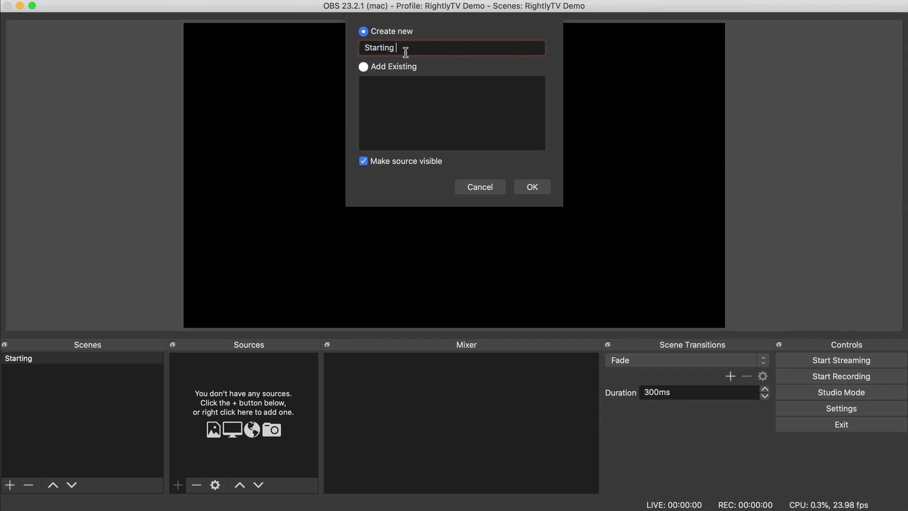
{"action": "left_click", "coordinate": [532, 189]}
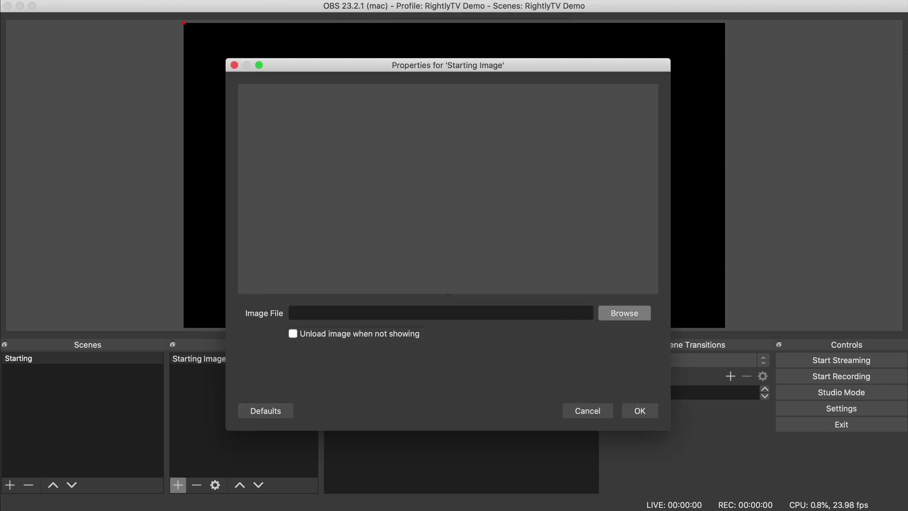
Step: Load starting-sample.png from the OBS folder as the image file of the Starting Image source and accept its properties
{"action": "left_click", "coordinate": [625, 312]}
{"action": "left_click", "coordinate": [542, 193]}
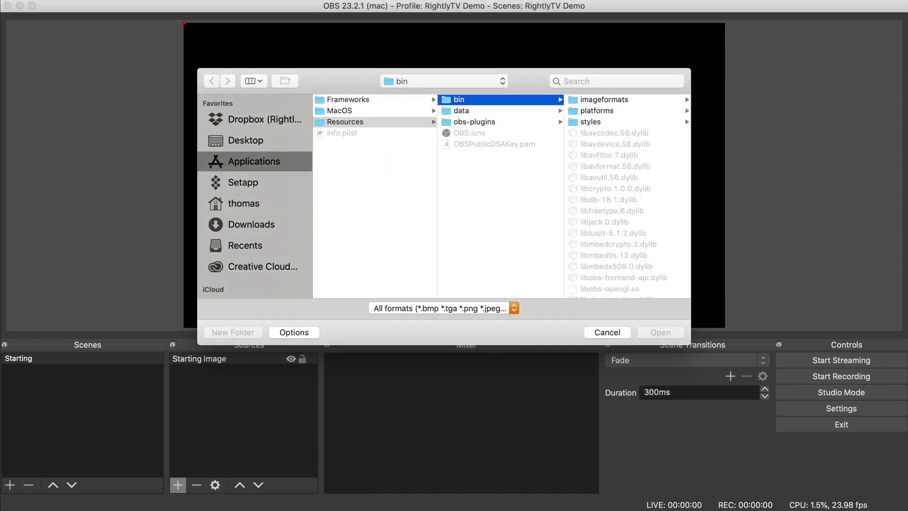
{"action": "left_click_drag", "start_coordinate": [433, 316], "coordinate": [465, 189]}
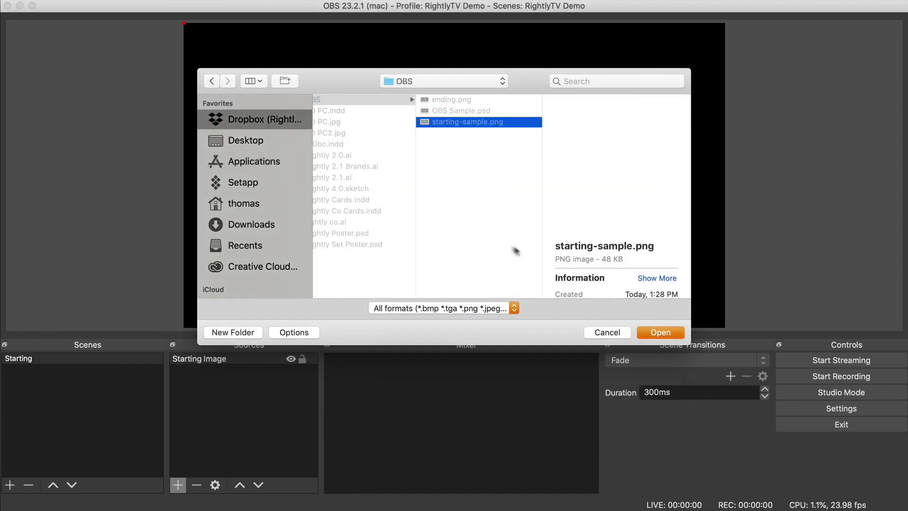
{"action": "left_click", "coordinate": [668, 333]}
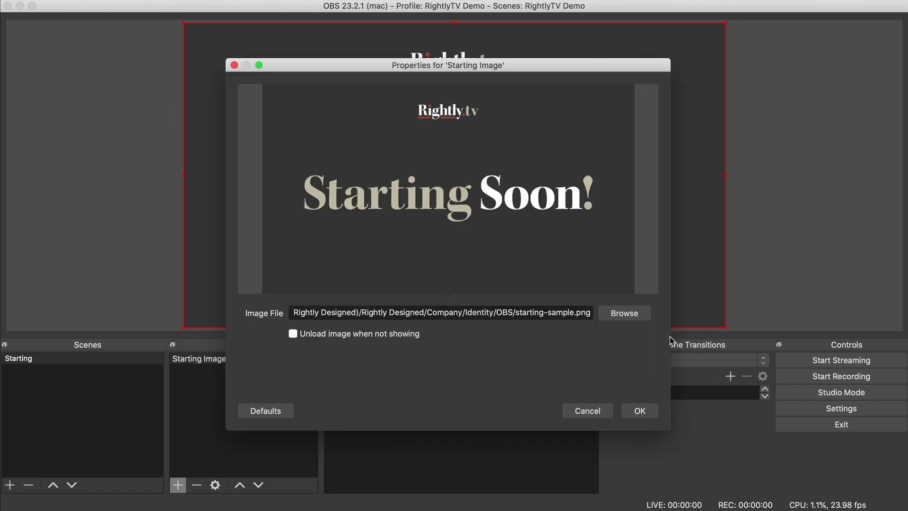
{"action": "left_click_drag", "start_coordinate": [489, 74], "coordinate": [453, 80]}
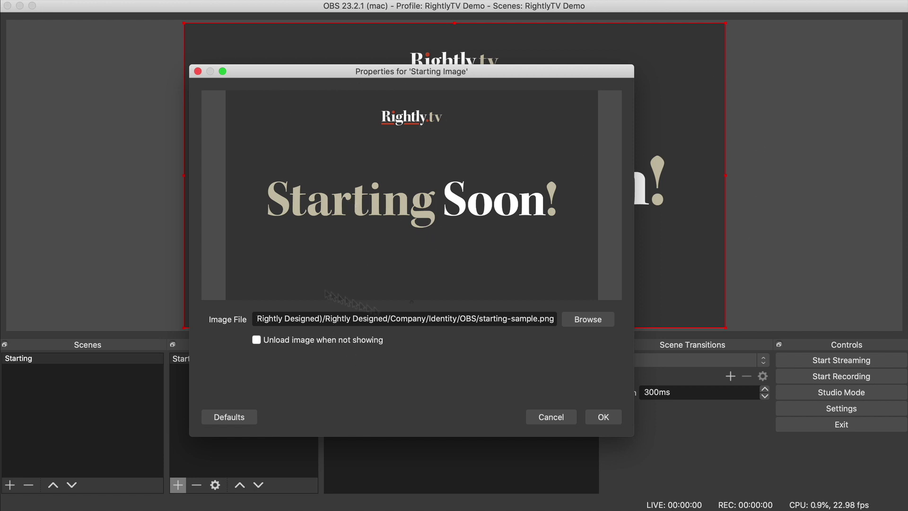
{"action": "left_click", "coordinate": [602, 414]}
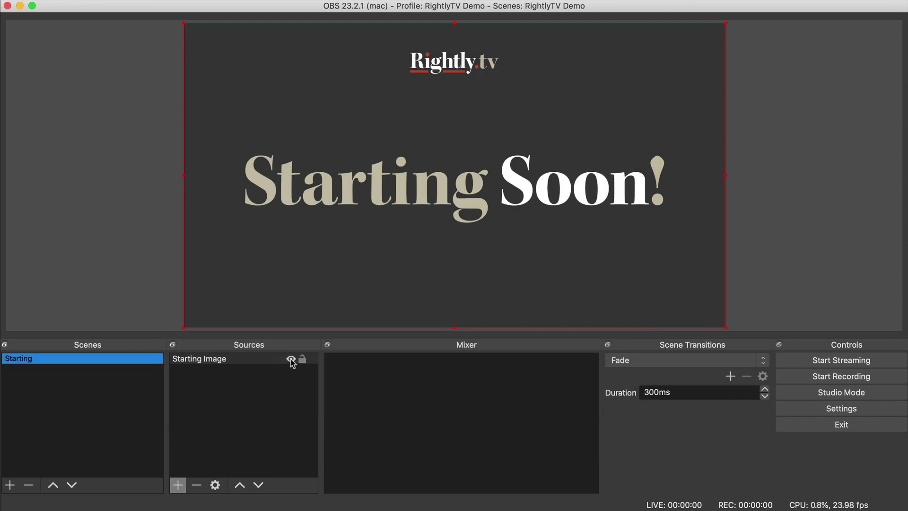
Step: Hide and show the Starting Image source again, and lock it in place on the canvas
{"action": "left_click", "coordinate": [290, 359]}
{"action": "left_click", "coordinate": [291, 359]}
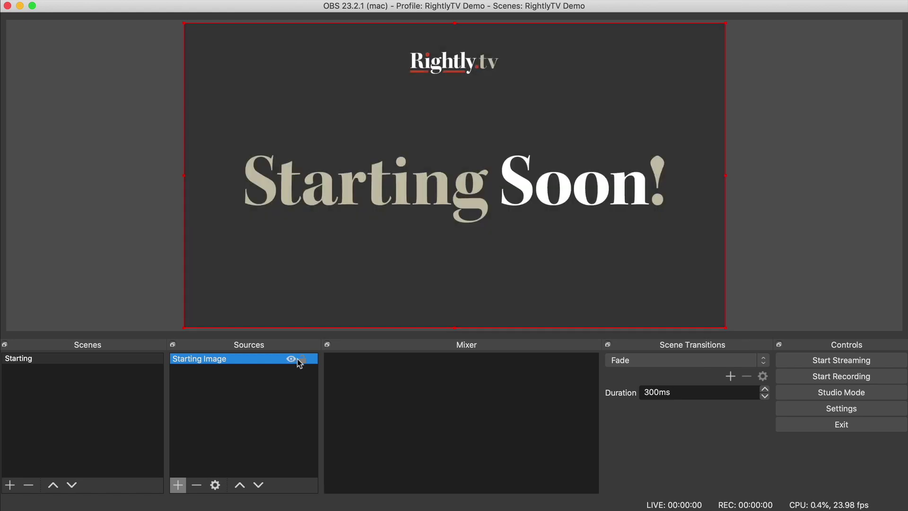
{"action": "left_click", "coordinate": [303, 359]}
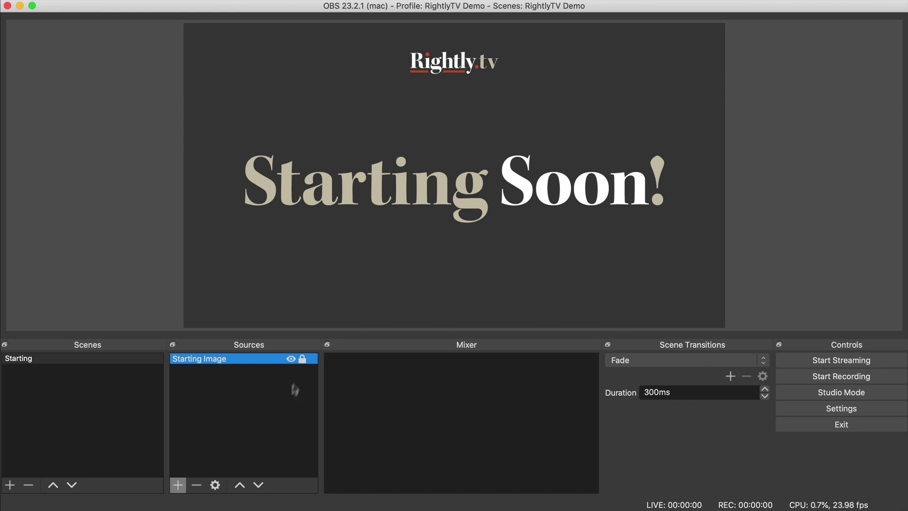
{"action": "left_click", "coordinate": [302, 360]}
{"action": "mouse_move", "coordinate": [441, 252]}
{"action": "left_mouse_down"}
{"action": "mouse_move", "coordinate": [408, 274]}
{"action": "mouse_move", "coordinate": [443, 248]}
{"action": "left_mouse_up"}
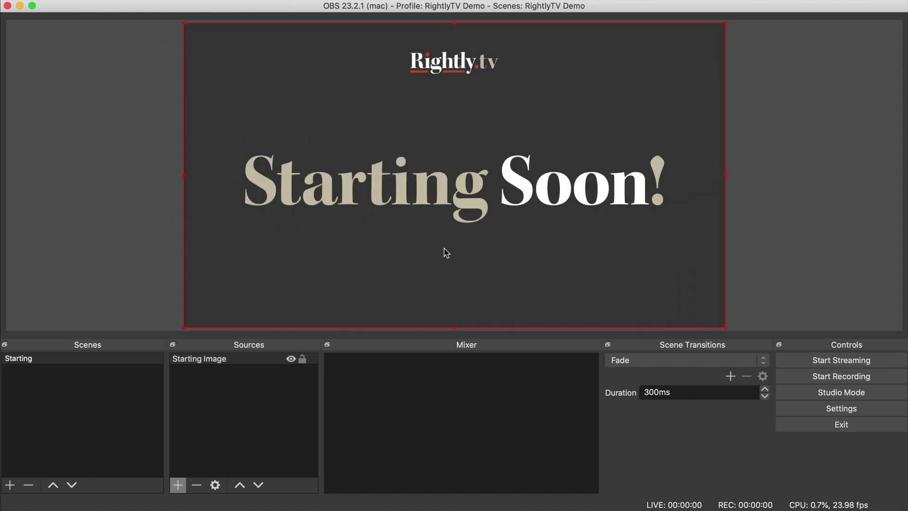
{"action": "left_click", "coordinate": [303, 360]}
{"action": "left_click", "coordinate": [281, 399]}
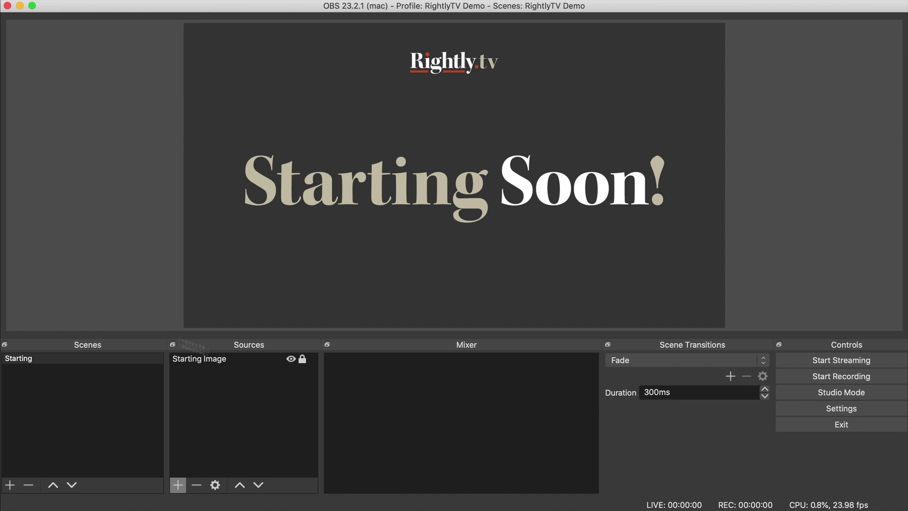
Step: Add a new scene named Webcam
{"action": "left_click", "coordinate": [35, 362]}
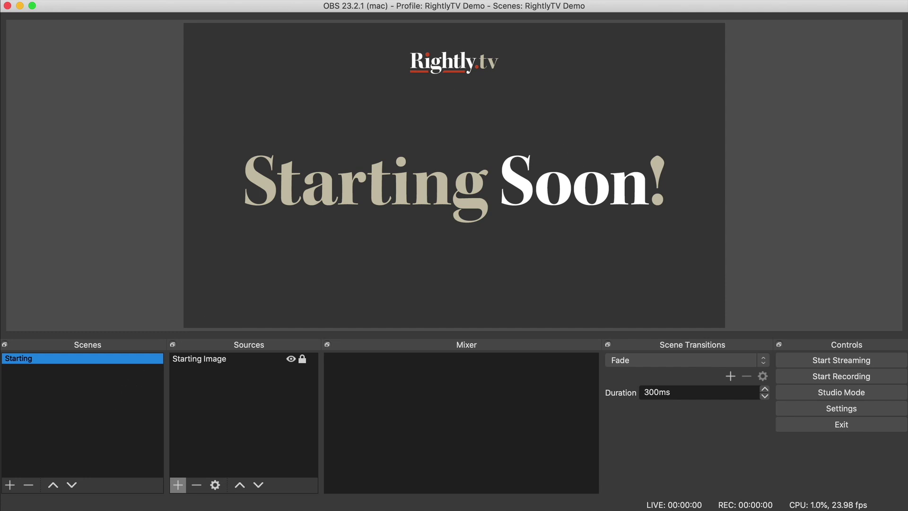
{"action": "left_click", "coordinate": [9, 485]}
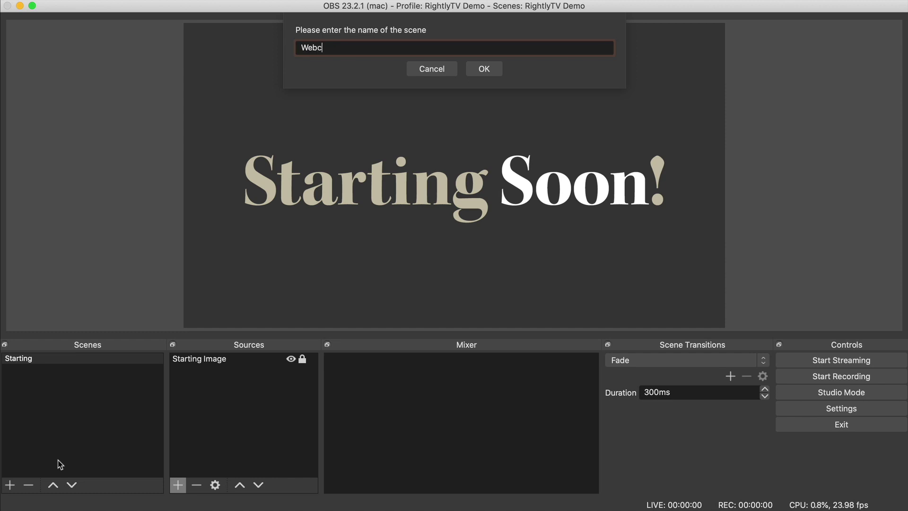
{"action": "type", "text": "Webcam"}
{"action": "key", "text": "Return"}
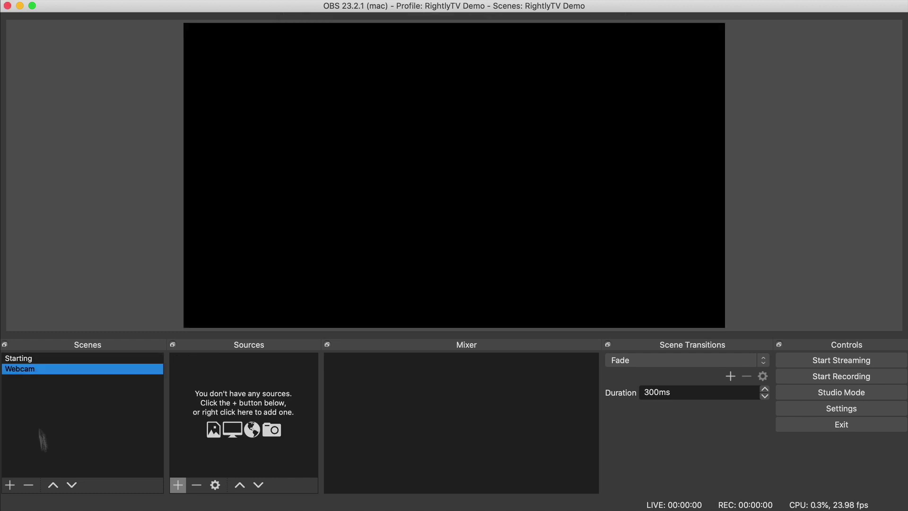
Step: Add a new video capture device source named Webcam2 to the Webcam scene
{"action": "left_click", "coordinate": [181, 484]}
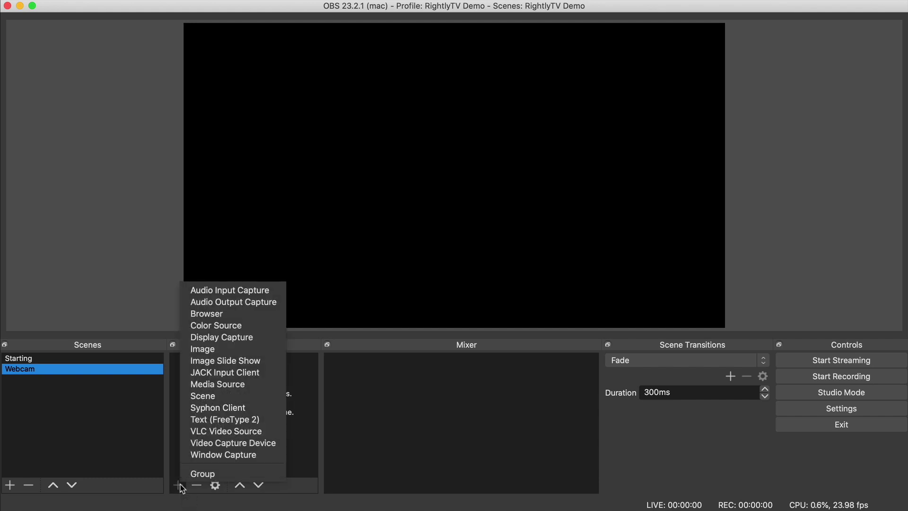
{"action": "left_click", "coordinate": [242, 443]}
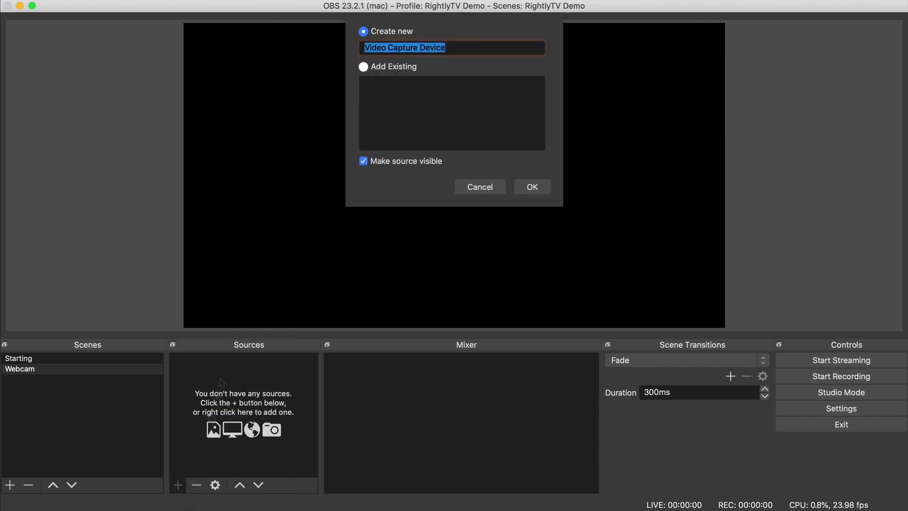
{"action": "type", "text": "Webca"}
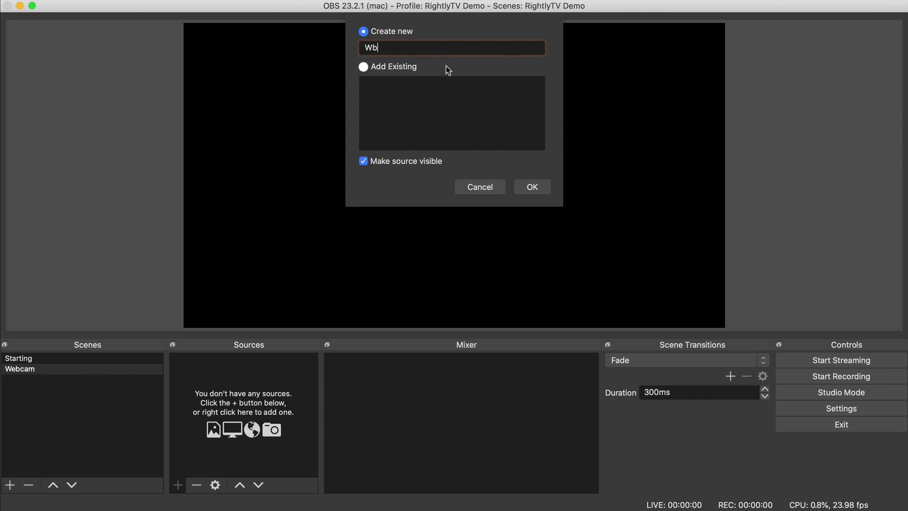
{"action": "type", "text": "m"}
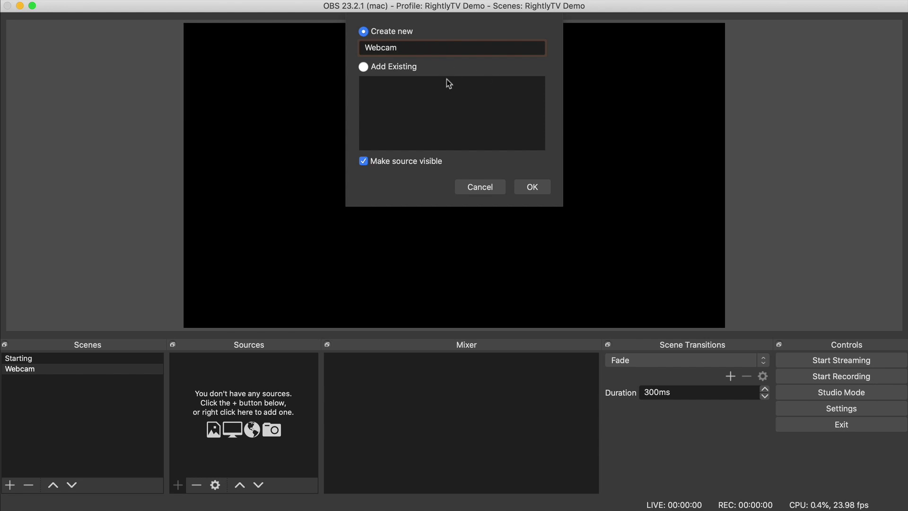
{"action": "left_click", "coordinate": [538, 191]}
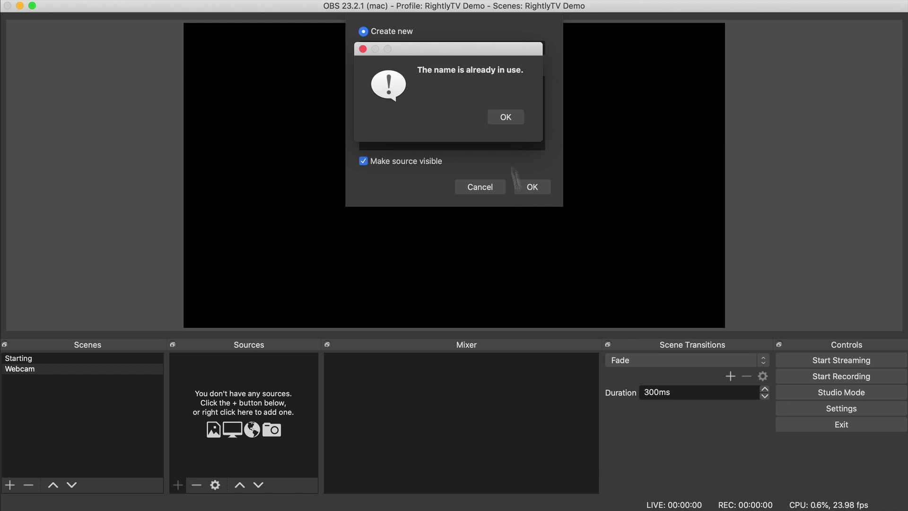
{"action": "left_click", "coordinate": [516, 118]}
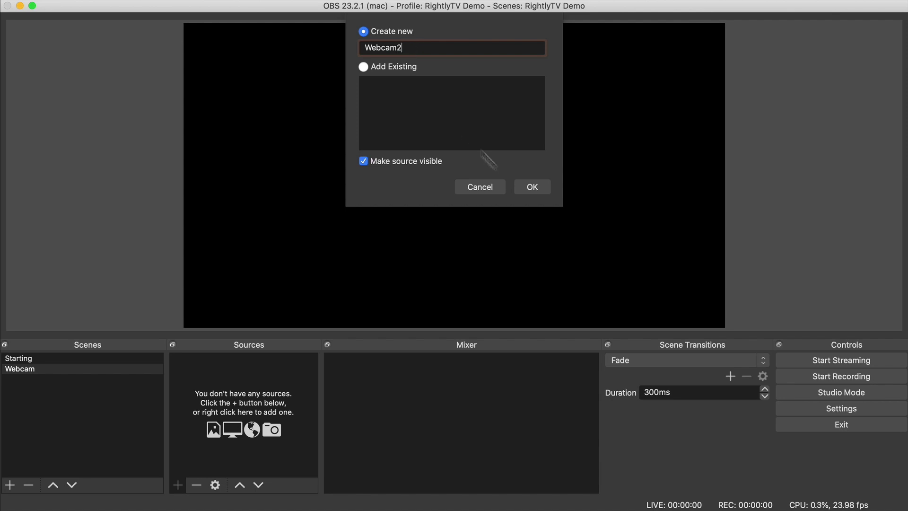
{"action": "left_click", "coordinate": [531, 190]}
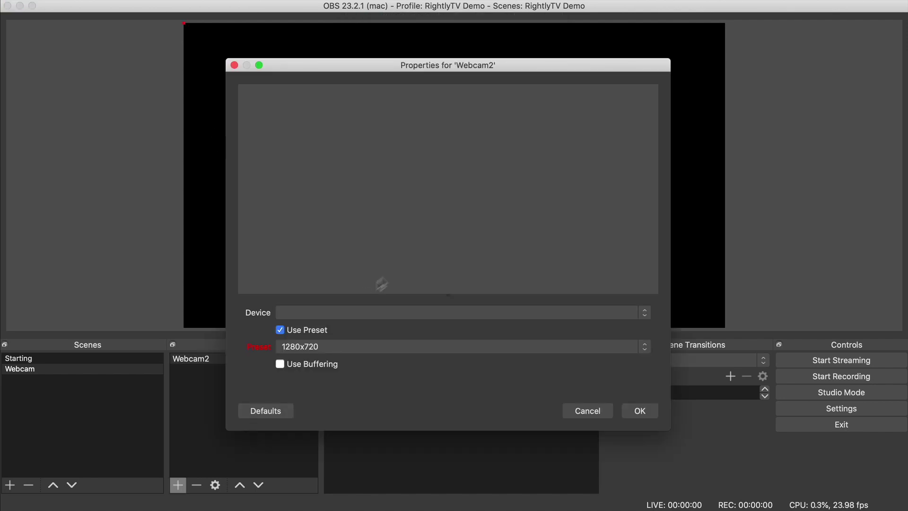
Step: Set the device of the Webcam2 source to HD Pro Webcam C920 and accept its properties
{"action": "left_click", "coordinate": [384, 313]}
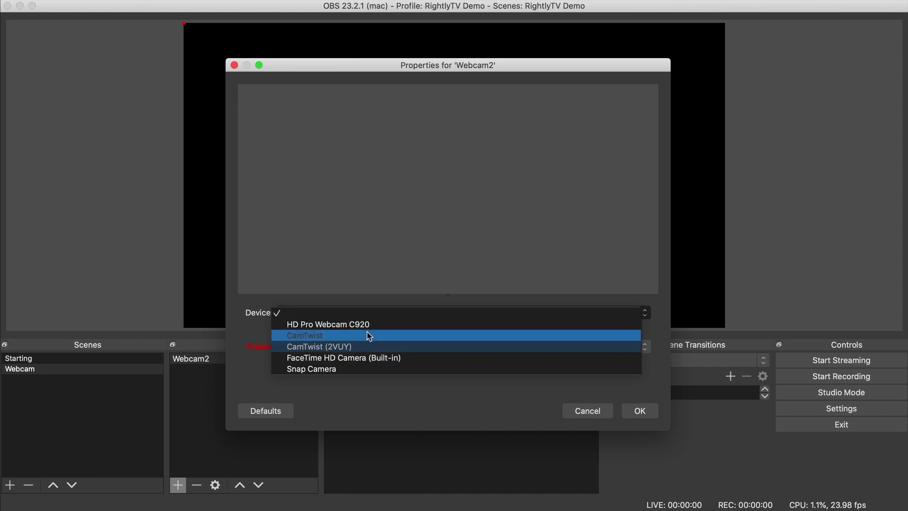
{"action": "left_click", "coordinate": [403, 326]}
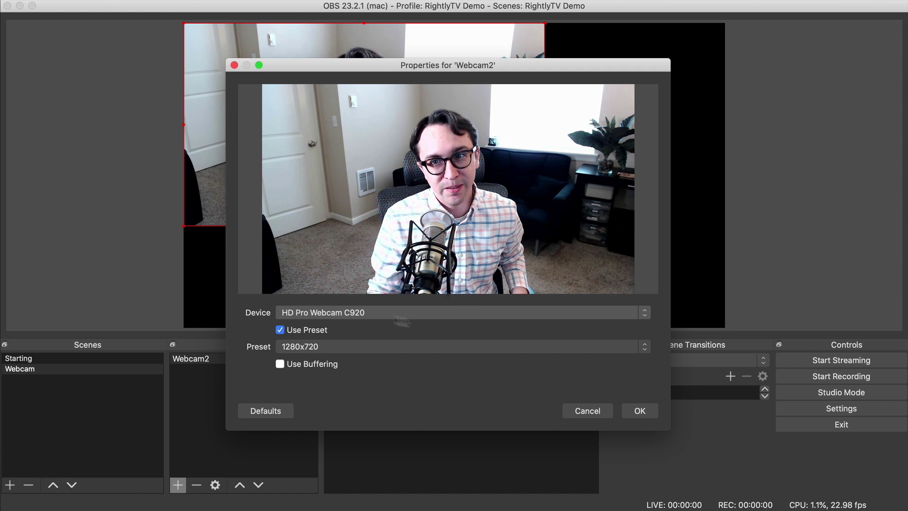
{"action": "left_click", "coordinate": [640, 411]}
Step: Enlarge the Webcam2 image to fill the whole canvas and lock the source in place
{"action": "mouse_move", "coordinate": [419, 129]}
{"action": "left_mouse_down"}
{"action": "mouse_move", "coordinate": [594, 197]}
{"action": "mouse_move", "coordinate": [444, 181]}
{"action": "mouse_move", "coordinate": [418, 142]}
{"action": "mouse_move", "coordinate": [424, 134]}
{"action": "left_mouse_up"}
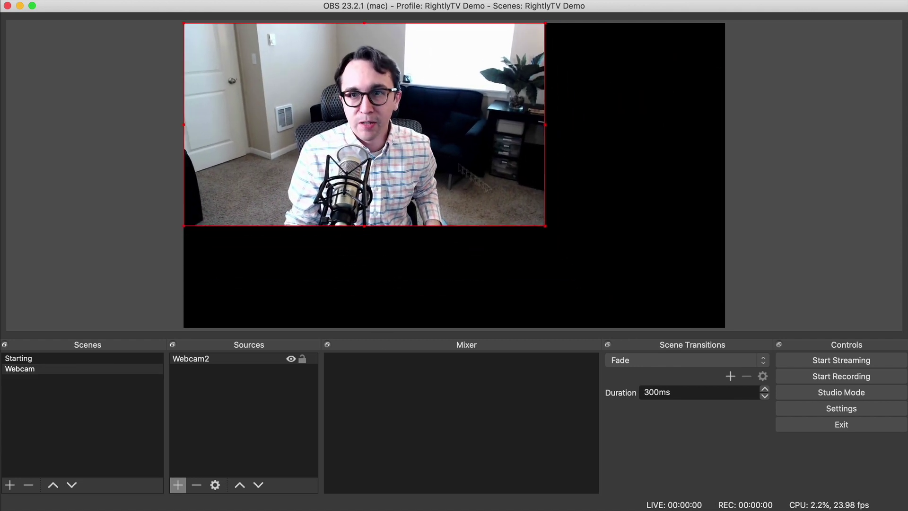
{"action": "left_click_drag", "start_coordinate": [544, 226], "coordinate": [720, 329]}
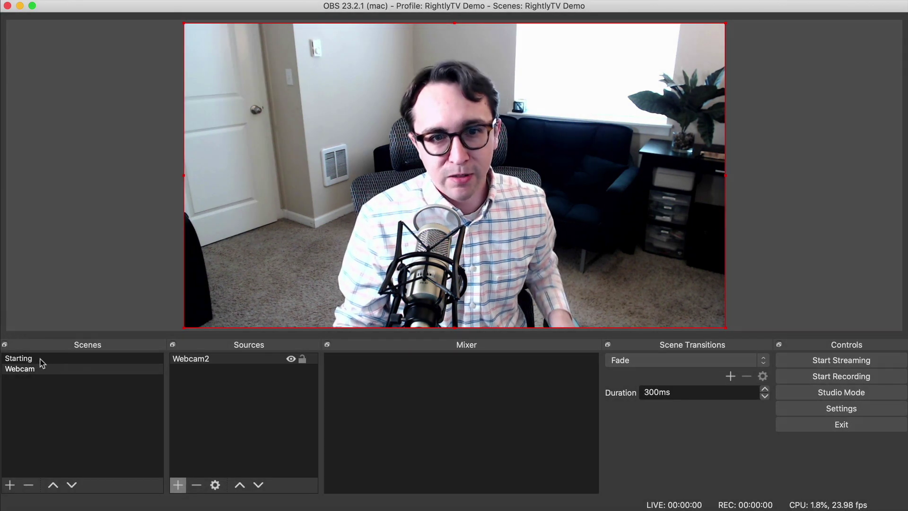
{"action": "left_click", "coordinate": [42, 360]}
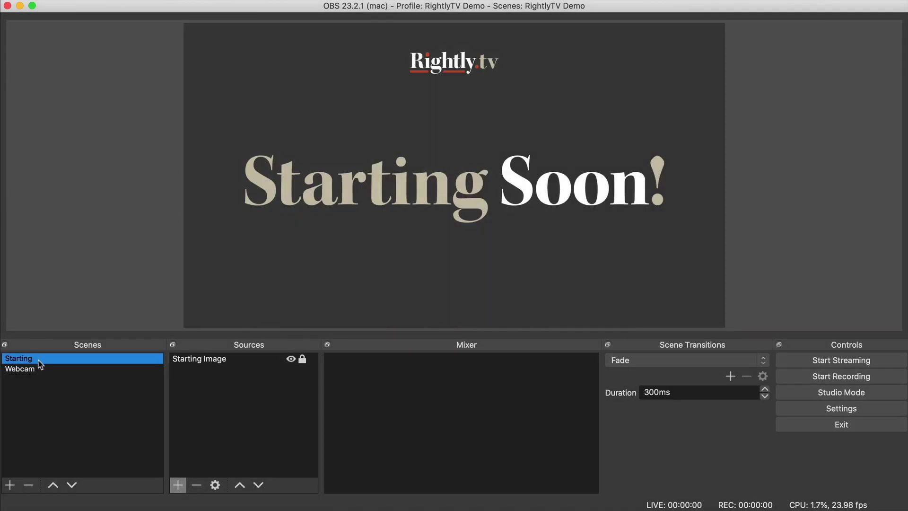
{"action": "left_click", "coordinate": [73, 369]}
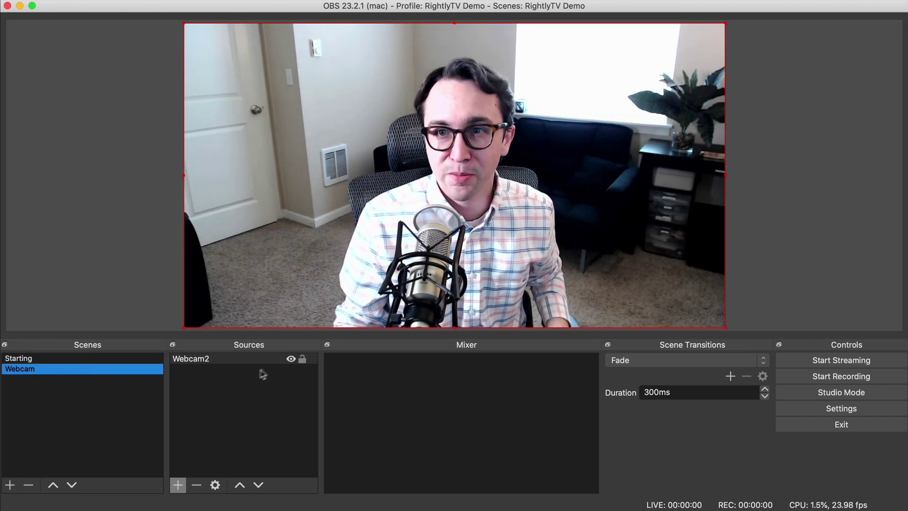
{"action": "left_click", "coordinate": [303, 359]}
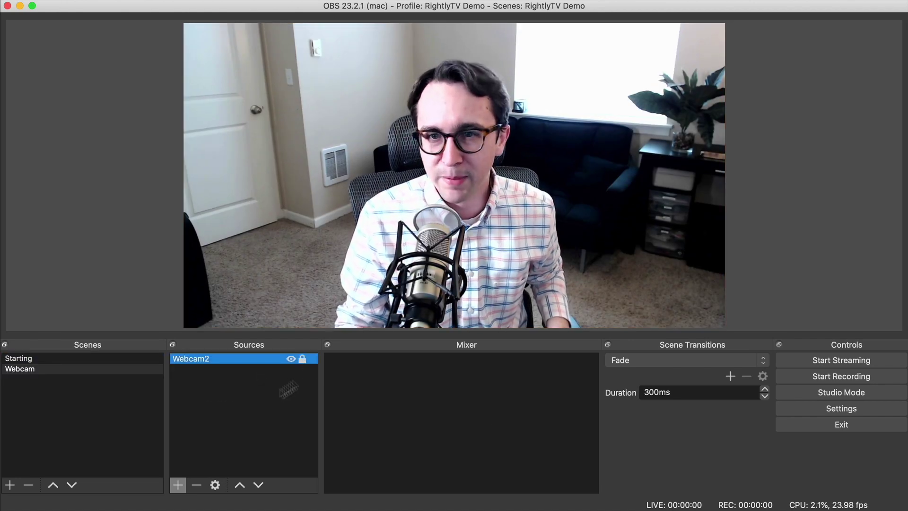
{"action": "left_click", "coordinate": [251, 256]}
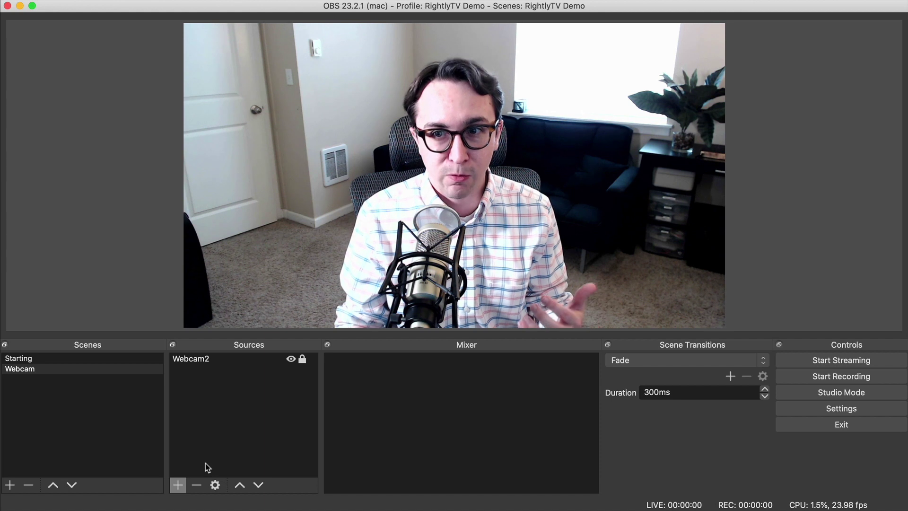
Step: Add a new audio input capture source named Mic to the Webcam scene
{"action": "left_click", "coordinate": [178, 486]}
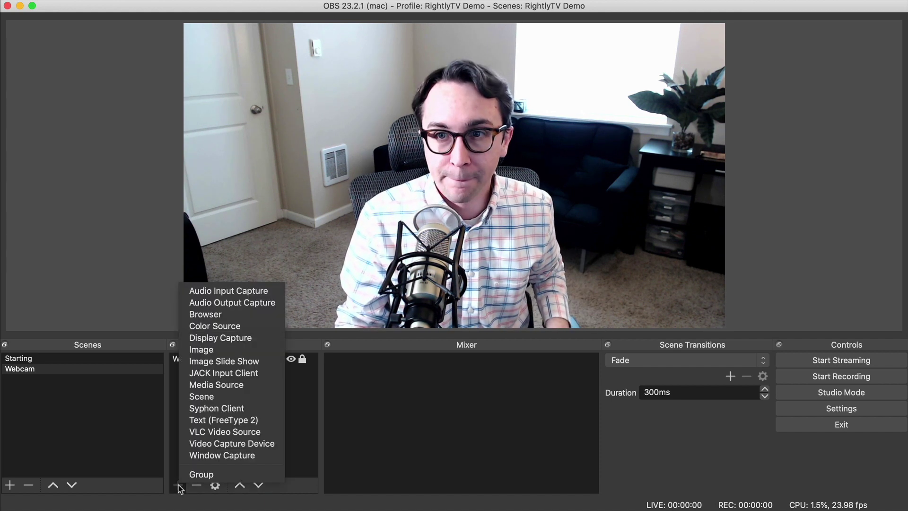
{"action": "left_click", "coordinate": [209, 293]}
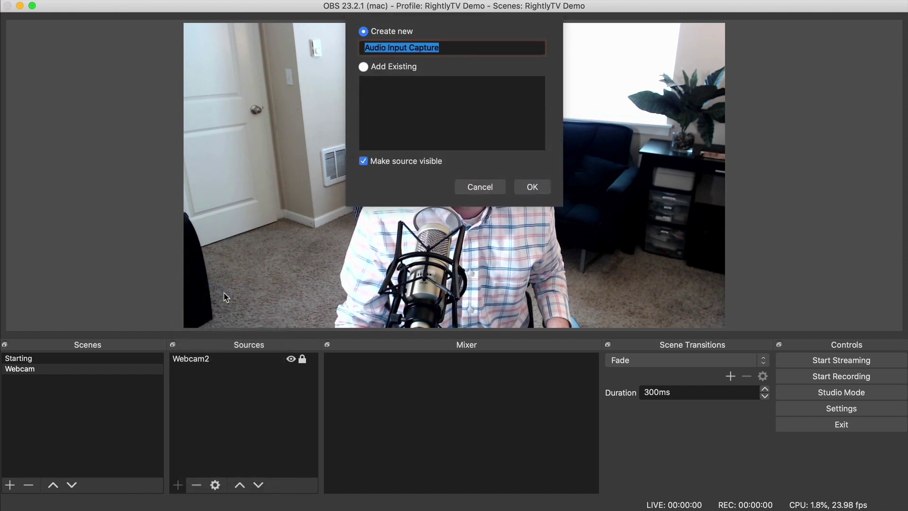
{"action": "left_click", "coordinate": [464, 47]}
{"action": "triple_click", "coordinate": [464, 47]}
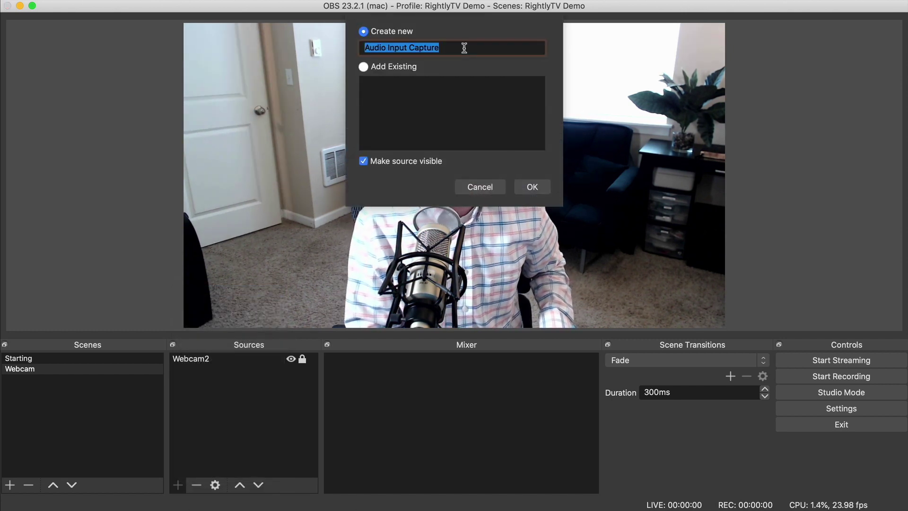
{"action": "type", "text": "Mic"}
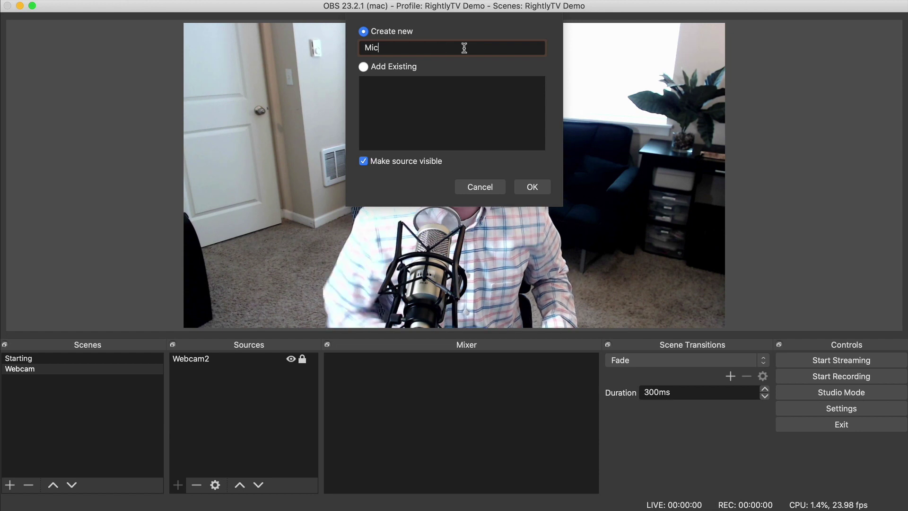
{"action": "left_click", "coordinate": [533, 187]}
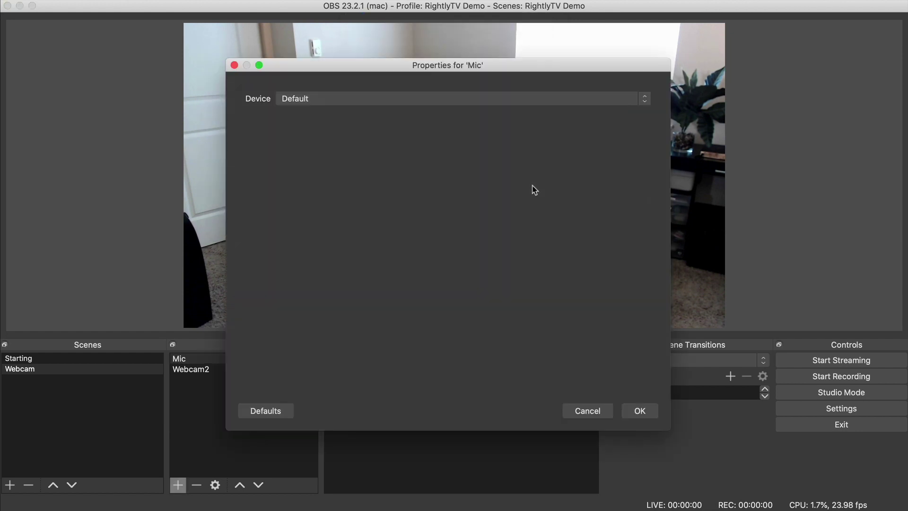
Step: Set the device of the Mic source to iMic USB audio system and accept its properties
{"action": "left_click", "coordinate": [335, 99]}
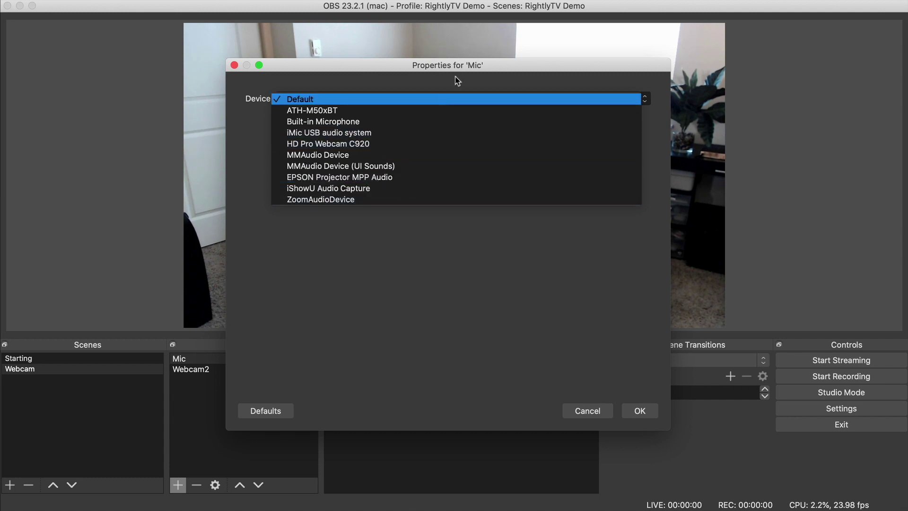
{"action": "left_click_drag", "start_coordinate": [456, 70], "coordinate": [455, 62]}
{"action": "left_click", "coordinate": [402, 88]}
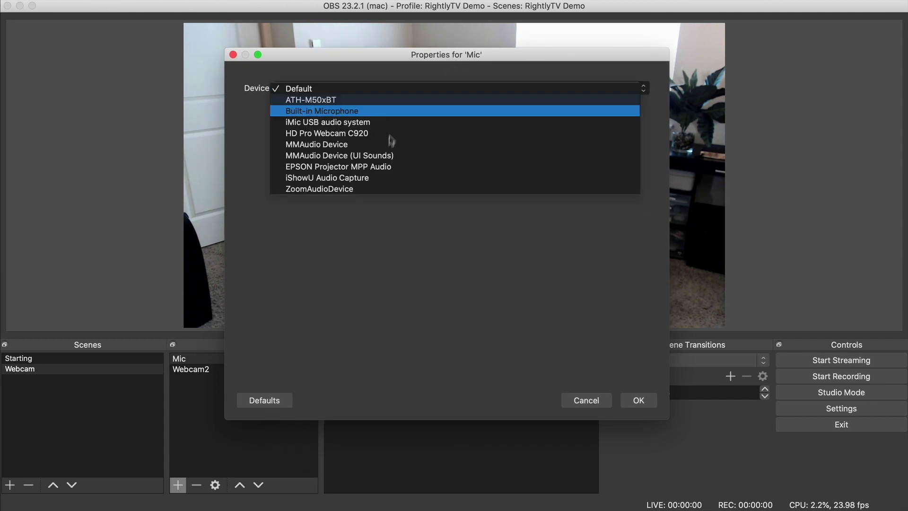
{"action": "left_click", "coordinate": [344, 124]}
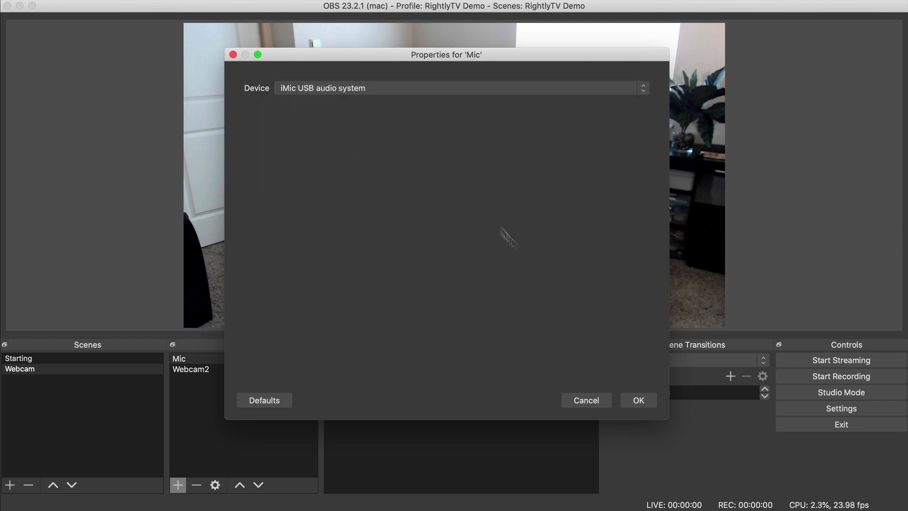
{"action": "left_click", "coordinate": [643, 399]}
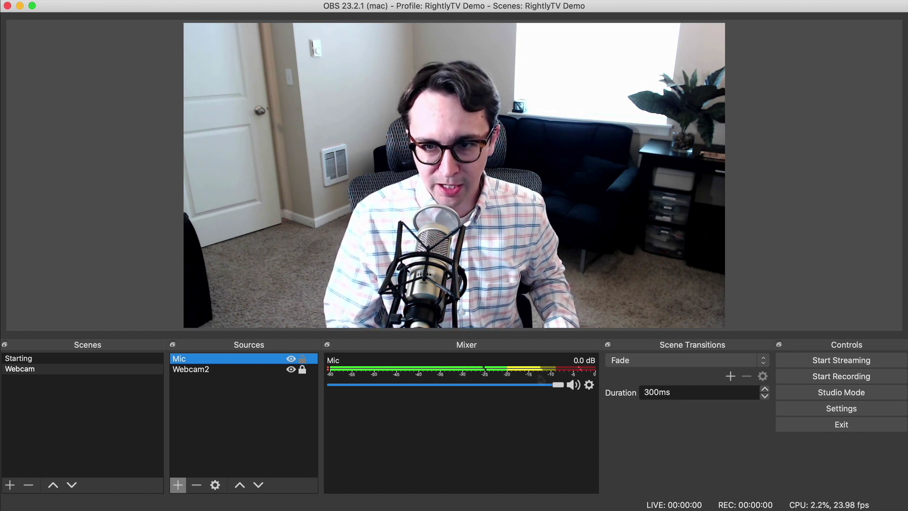
Step: Mute and unmute the Mic in the mixer, and lower its volume and raise it back to 0.0 dB
{"action": "left_click", "coordinate": [205, 371]}
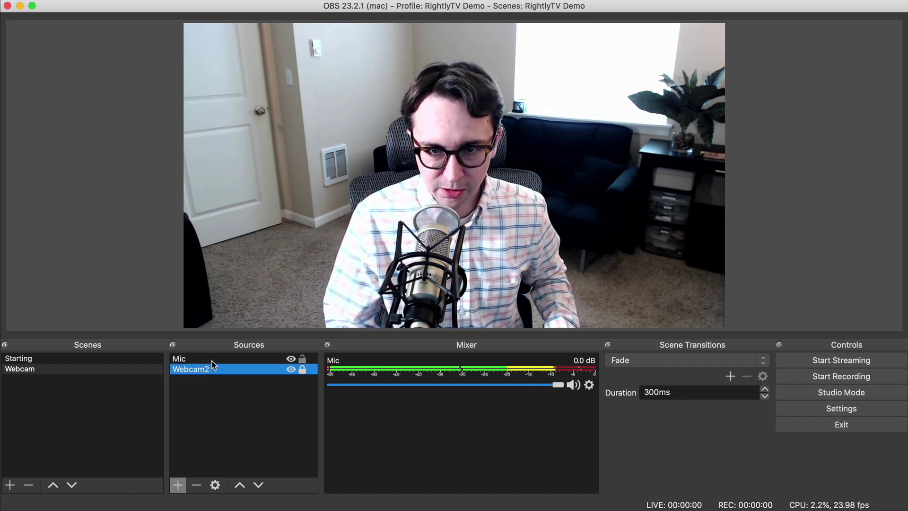
{"action": "left_click", "coordinate": [239, 361]}
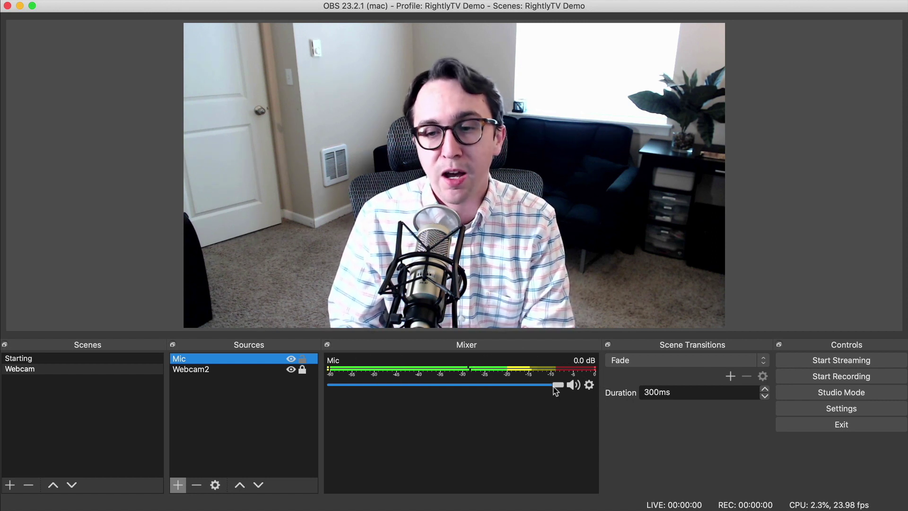
{"action": "left_click", "coordinate": [574, 385]}
{"action": "left_click", "coordinate": [575, 386]}
{"action": "left_click_drag", "start_coordinate": [559, 385], "coordinate": [526, 387]}
{"action": "left_click_drag", "start_coordinate": [496, 386], "coordinate": [580, 386]}
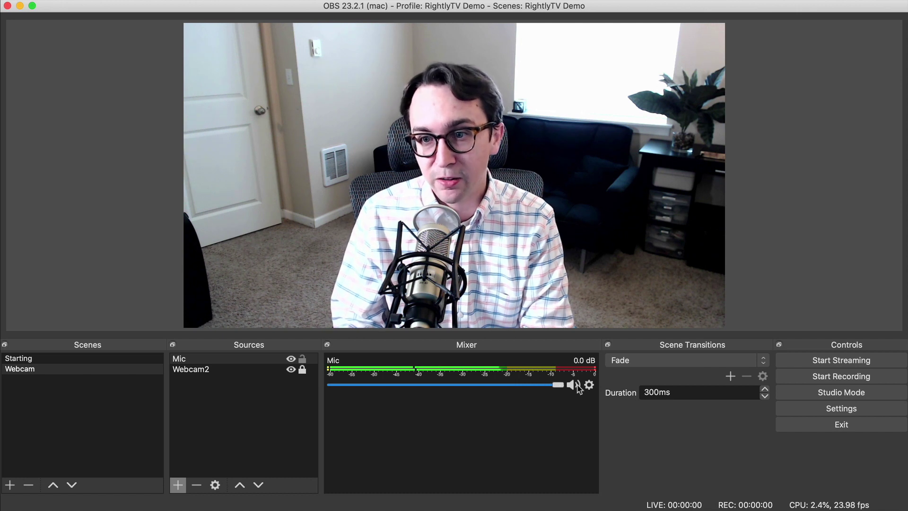
Step: Switch to the Starting scene and back to the Webcam scene to compare their sources and audio
{"action": "left_click", "coordinate": [256, 360]}
{"action": "left_click", "coordinate": [256, 369]}
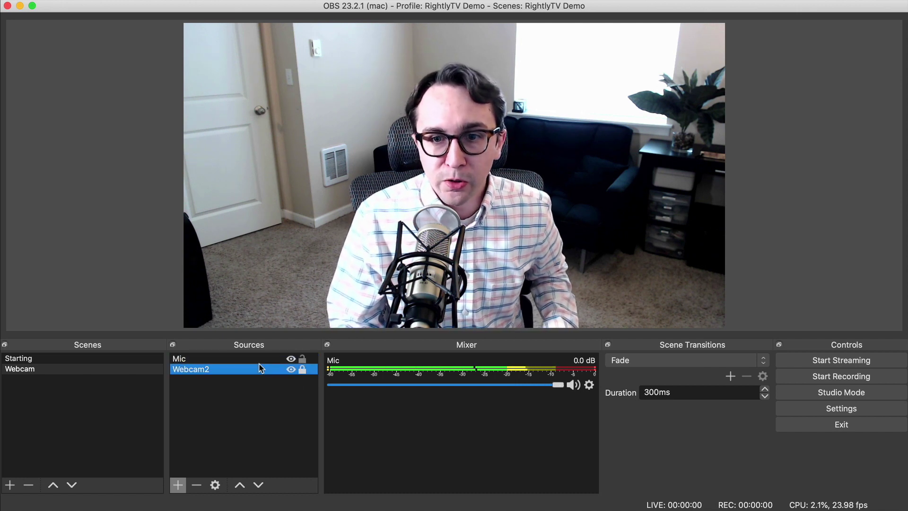
{"action": "left_click", "coordinate": [95, 358]}
{"action": "left_click", "coordinate": [75, 371]}
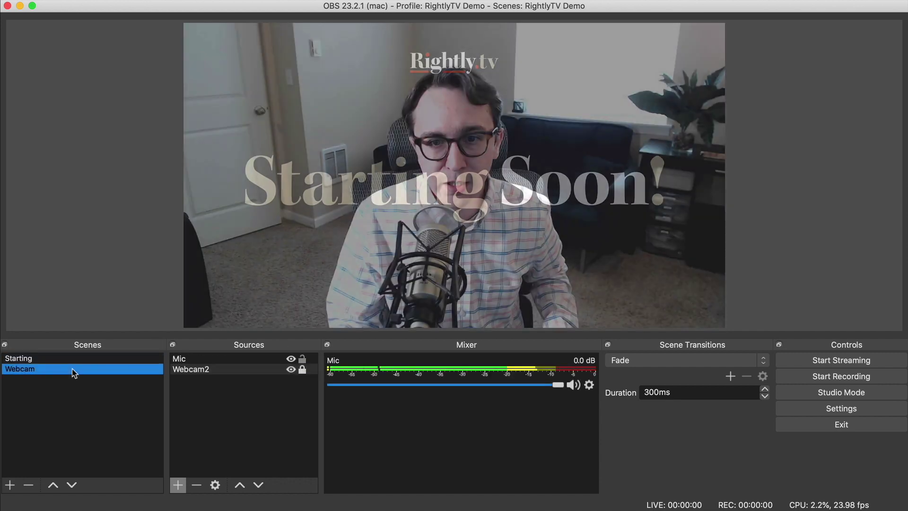
Step: Add the existing Mic audio input source to the Starting scene and mute it in the mixer
{"action": "left_click", "coordinate": [73, 359]}
{"action": "left_click", "coordinate": [178, 485]}
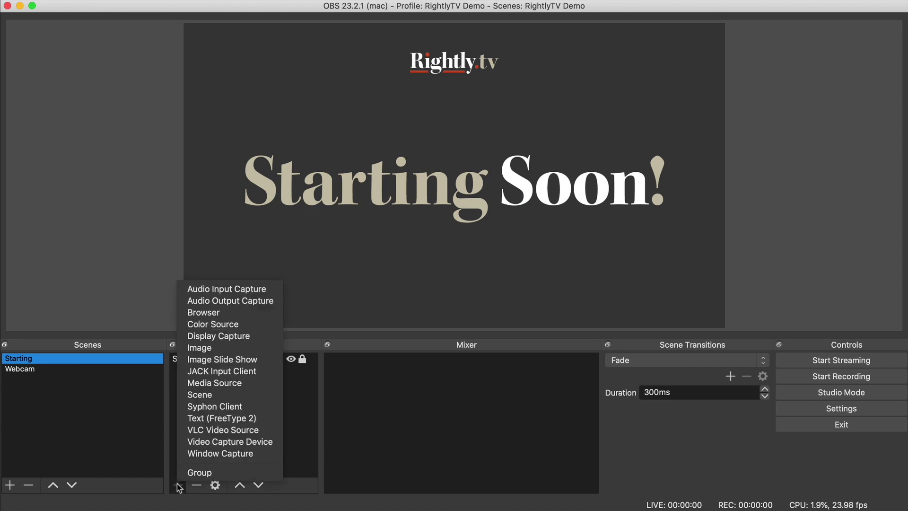
{"action": "left_click", "coordinate": [240, 292]}
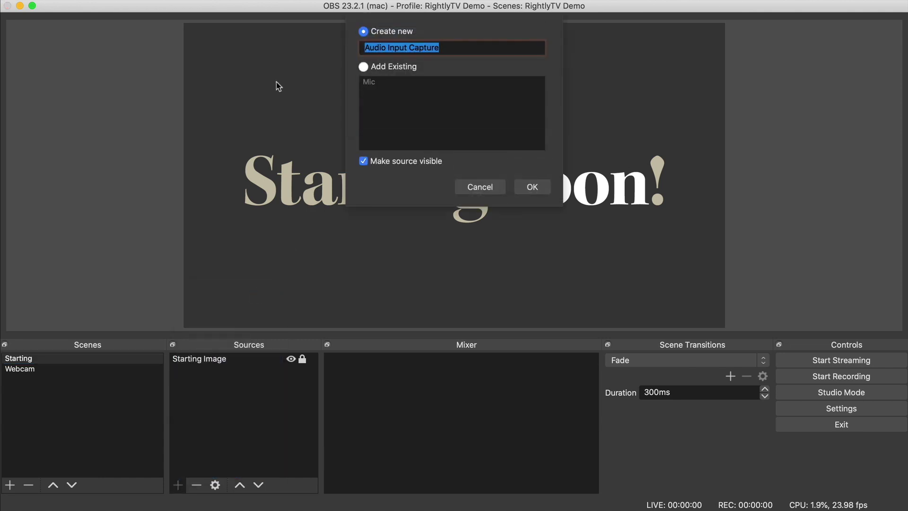
{"action": "left_click", "coordinate": [364, 67]}
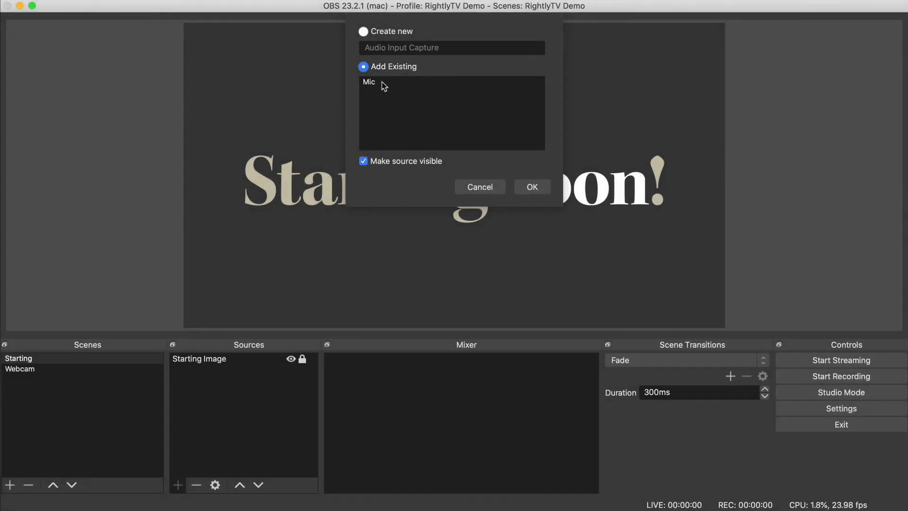
{"action": "left_click", "coordinate": [384, 82]}
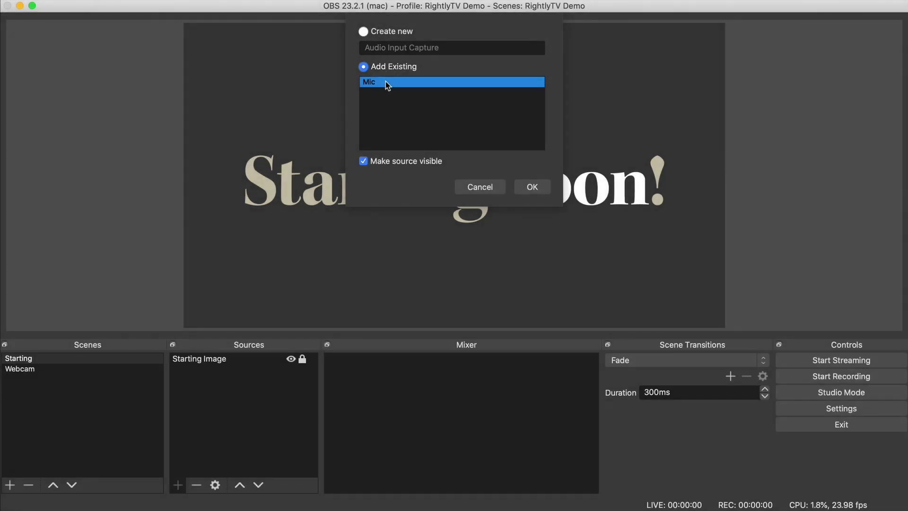
{"action": "left_click", "coordinate": [531, 186]}
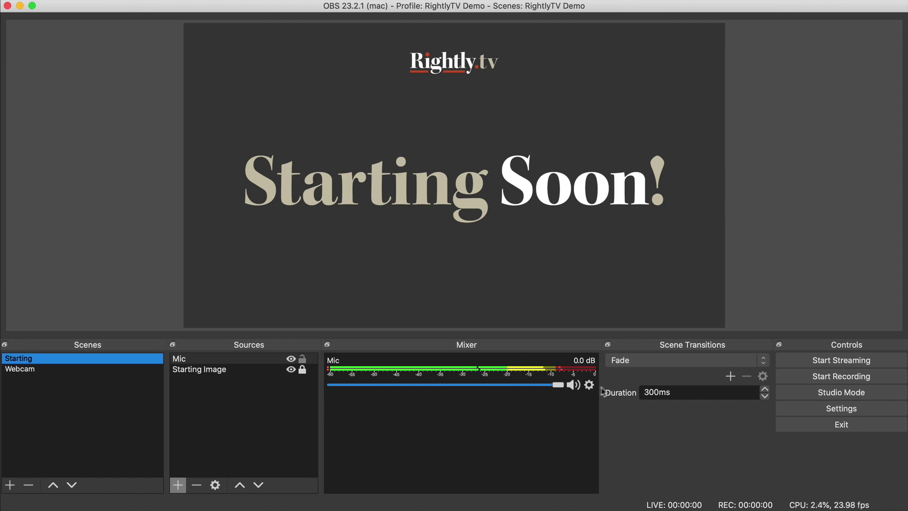
{"action": "left_click", "coordinate": [573, 385]}
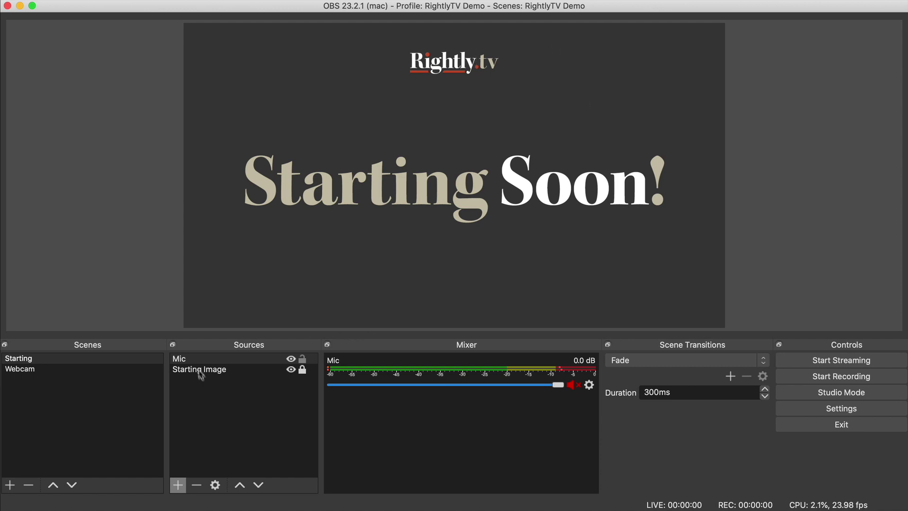
Step: Unmute and re-mute the Mic in the Starting scene, and check the Webcam scene's audio before returning to Starting
{"action": "left_click", "coordinate": [575, 386]}
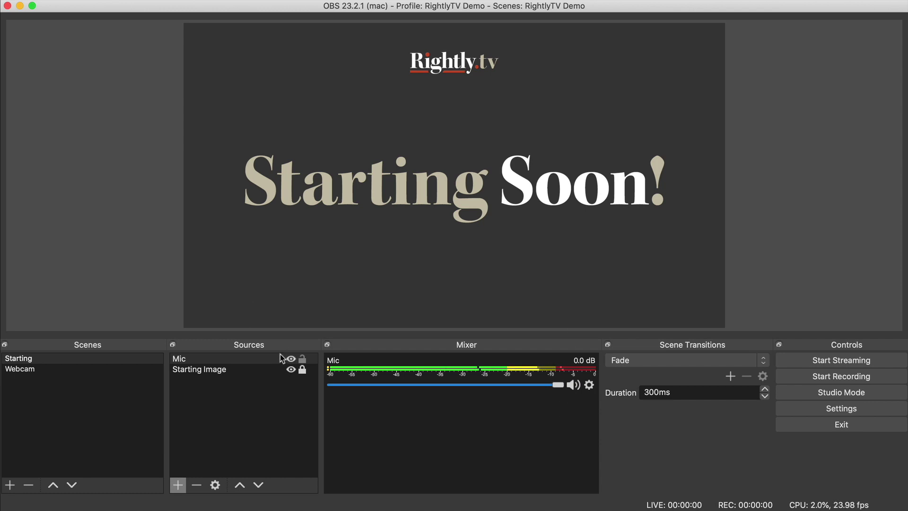
{"action": "left_click", "coordinate": [574, 385]}
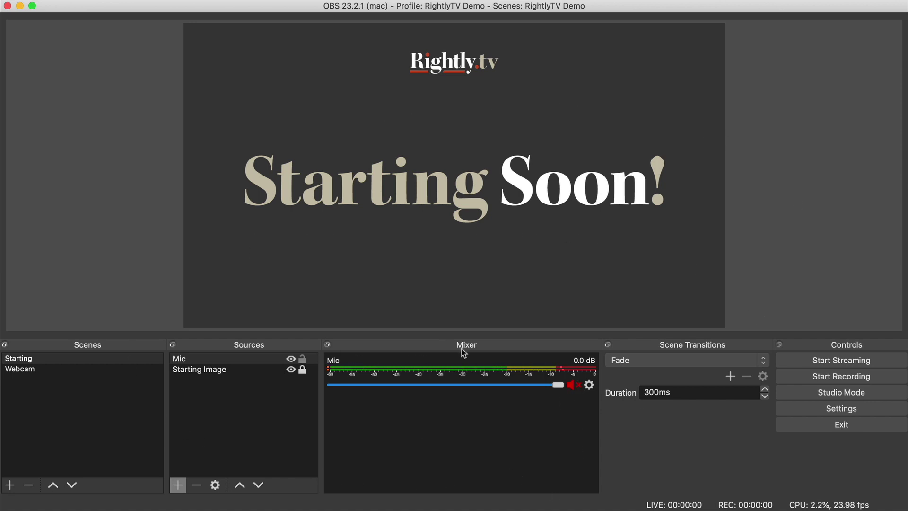
{"action": "left_click", "coordinate": [113, 369]}
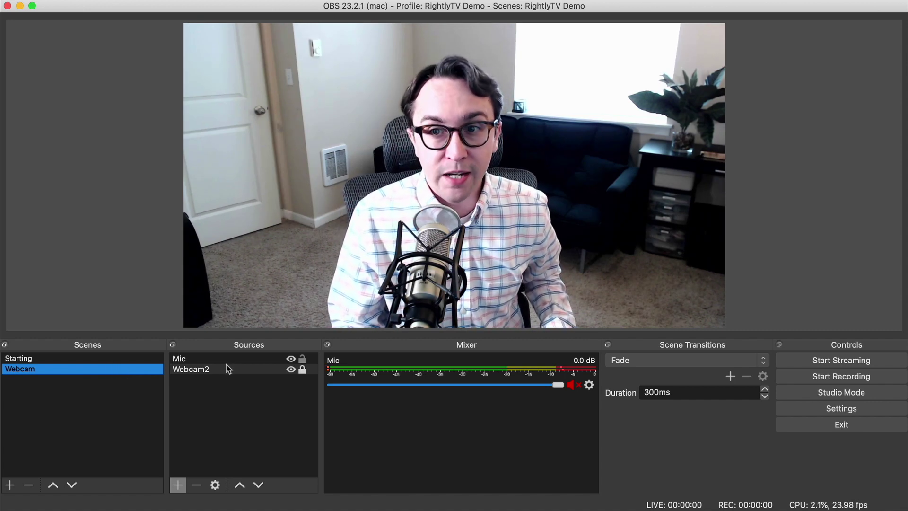
{"action": "left_click", "coordinate": [40, 359]}
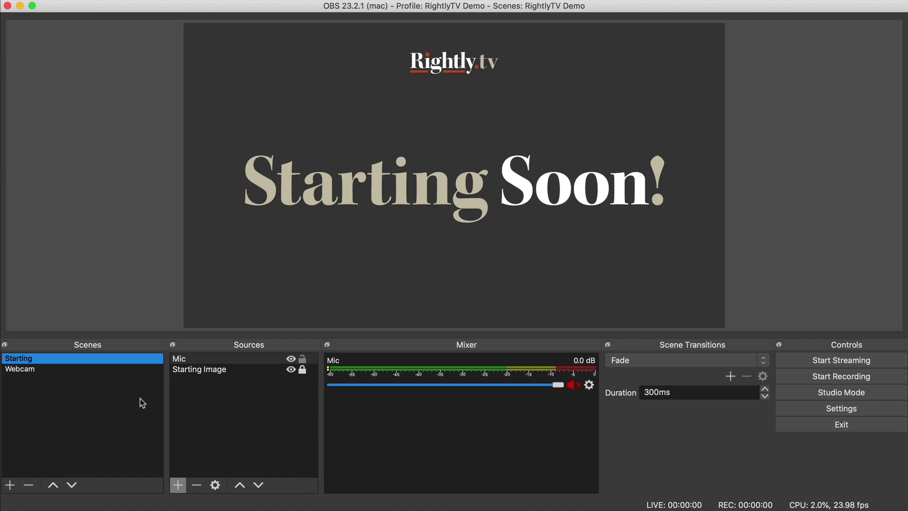
Step: Add a new scene named Desktop
{"action": "left_click", "coordinate": [8, 485]}
{"action": "type", "text": "D"}
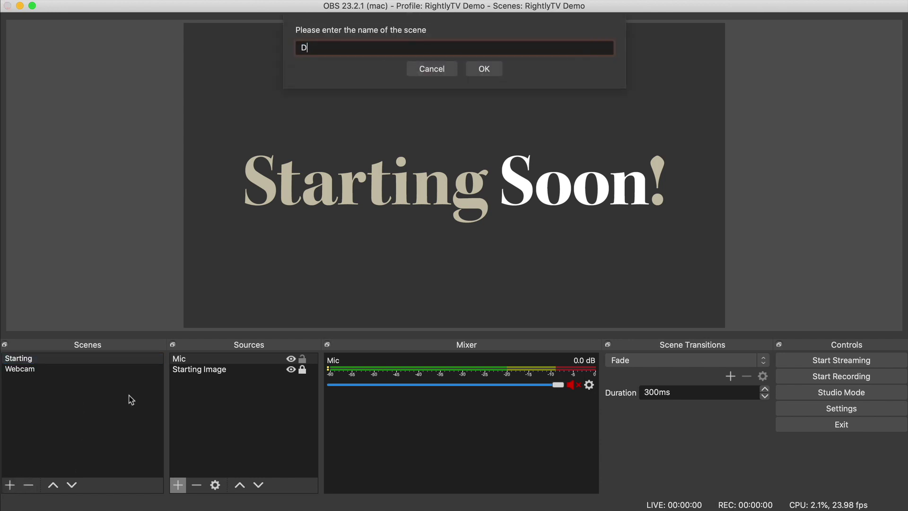
{"action": "type", "text": "esktop"}
{"action": "key", "text": "Return"}
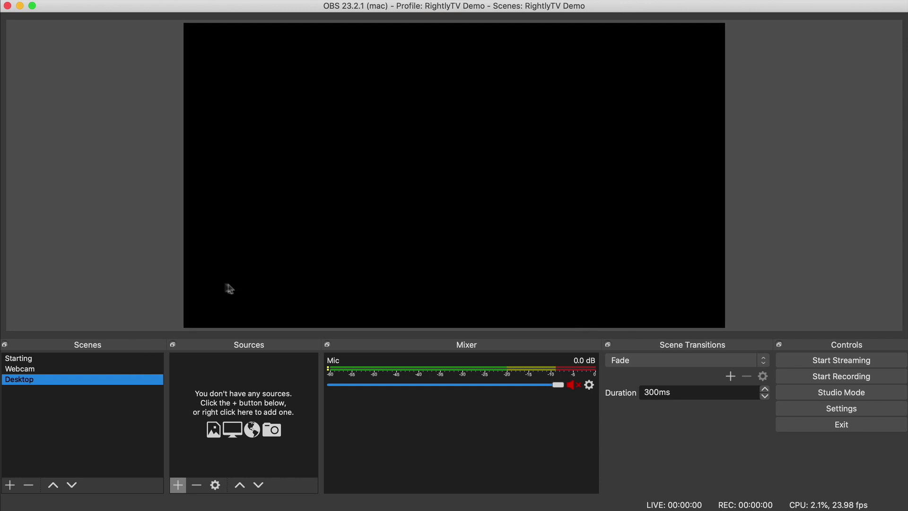
Step: Add a Display Capture source named Desktop View to the Desktop scene, keeping display 0 with the cursor shown
{"action": "left_click", "coordinate": [179, 484]}
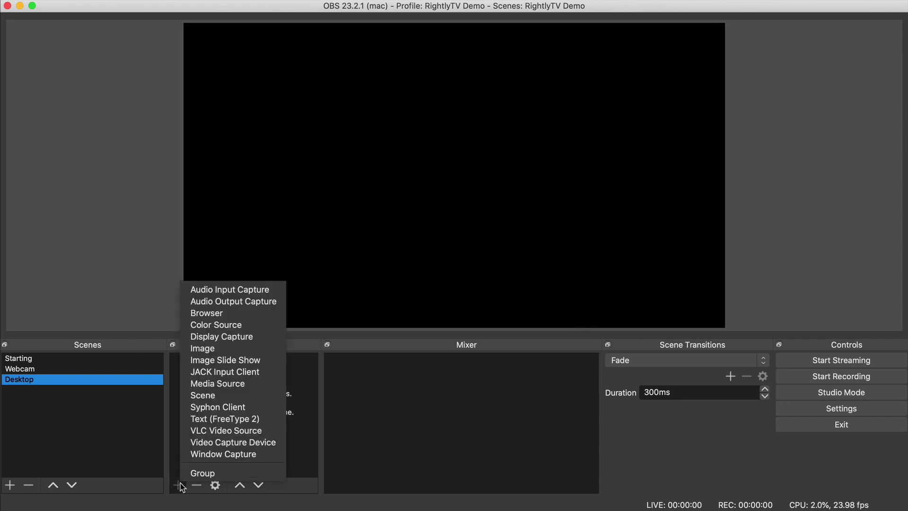
{"action": "left_click", "coordinate": [234, 337]}
{"action": "type", "text": "Desktop View"}
{"action": "key", "text": "Return"}
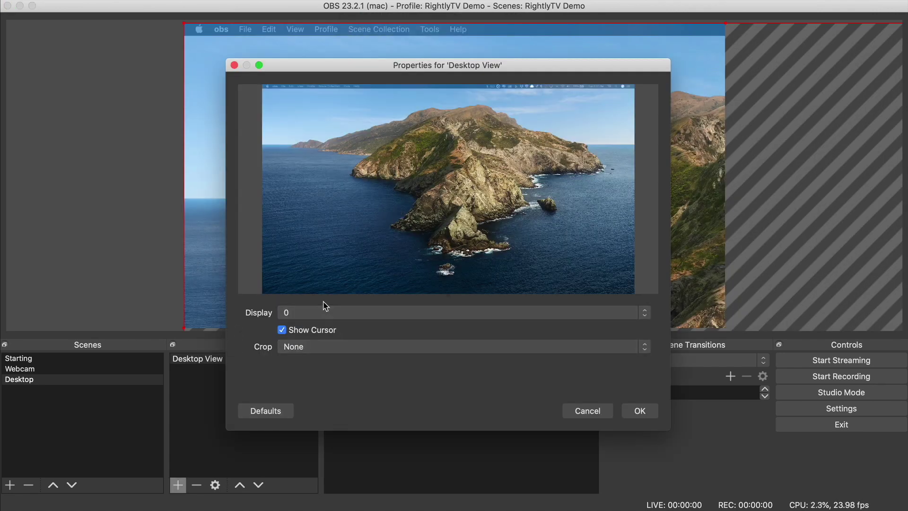
{"action": "left_click", "coordinate": [323, 313]}
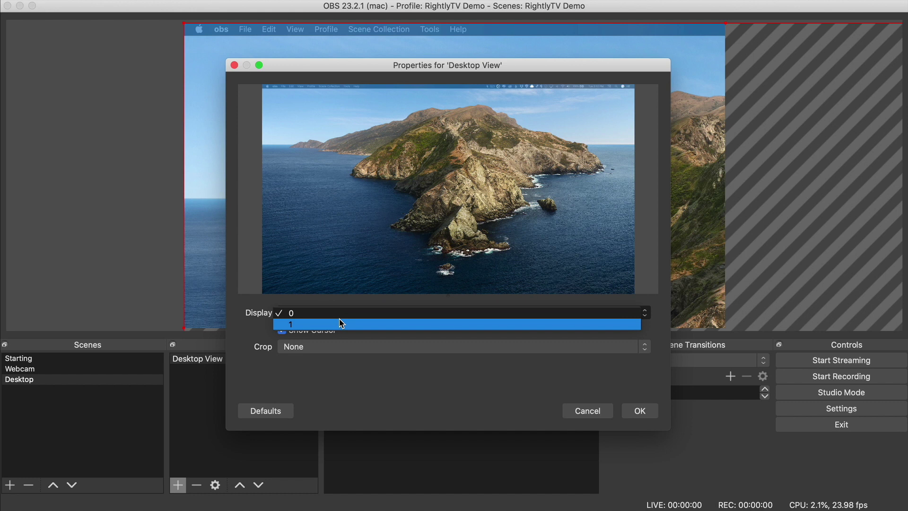
{"action": "left_click", "coordinate": [368, 401]}
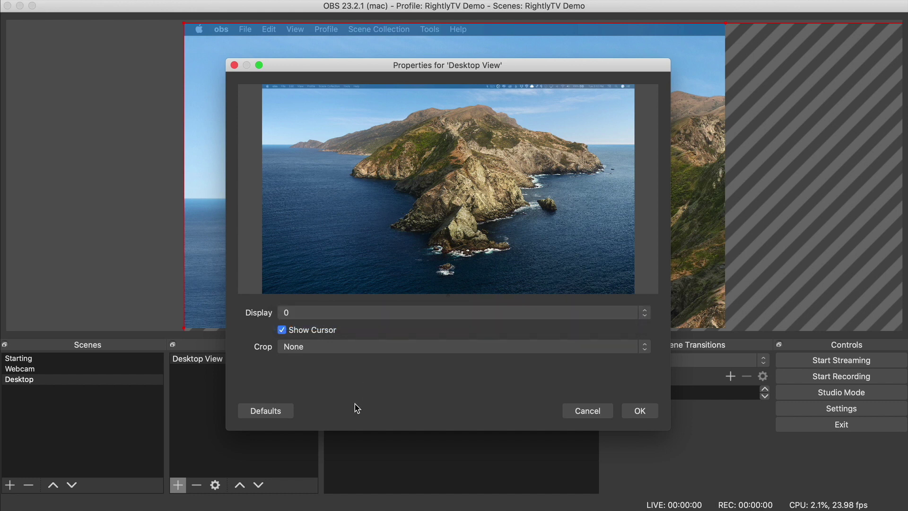
{"action": "left_click", "coordinate": [639, 411]}
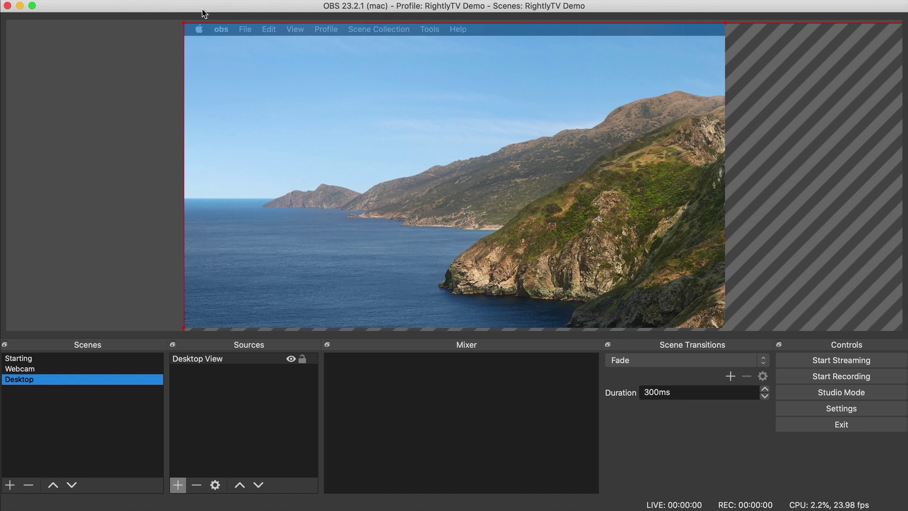
Step: Scale the Desktop View source down to fill the canvas exactly and lock it
{"action": "left_click_drag", "start_coordinate": [184, 23], "coordinate": [391, 166]}
{"action": "left_click_drag", "start_coordinate": [515, 229], "coordinate": [312, 93]}
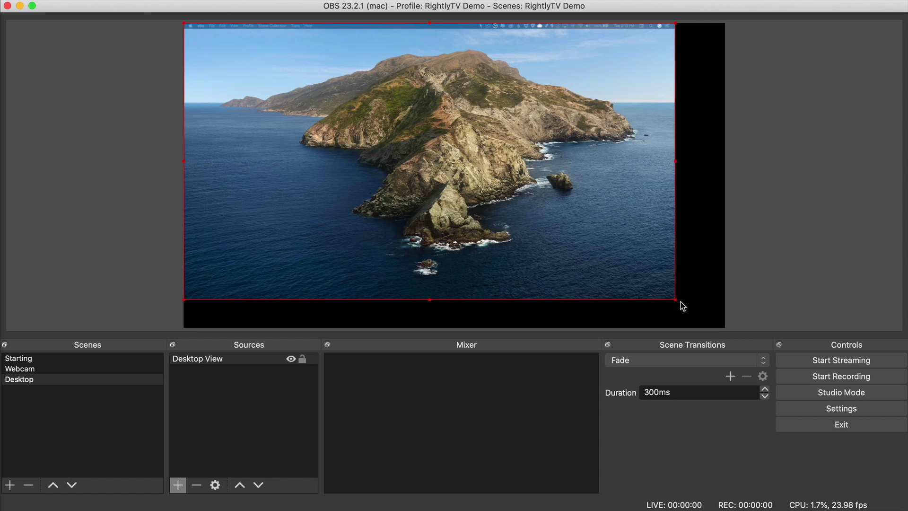
{"action": "left_click_drag", "start_coordinate": [676, 304], "coordinate": [724, 330]}
{"action": "left_click", "coordinate": [300, 360]}
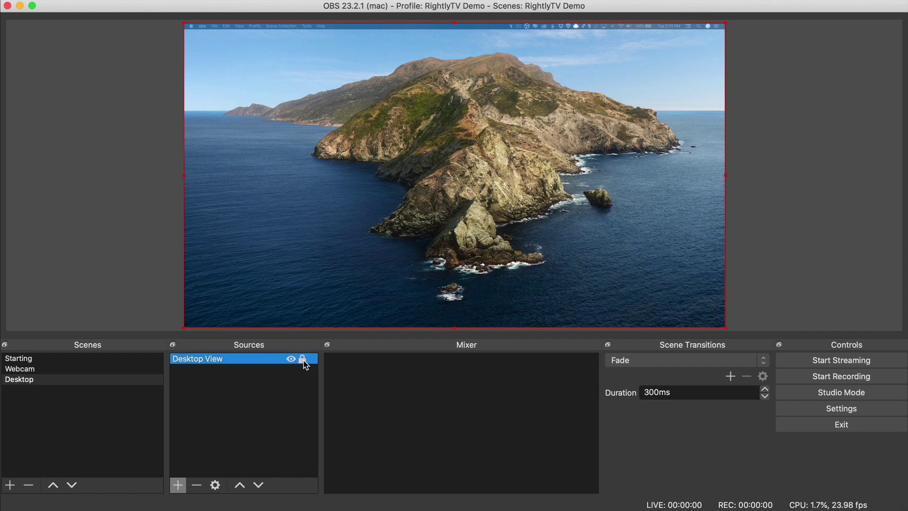
{"action": "left_click", "coordinate": [245, 383]}
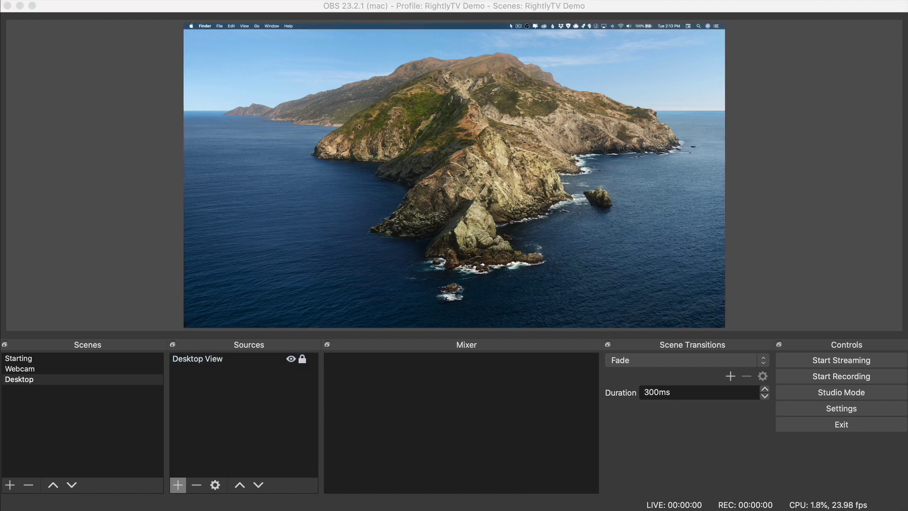
{"action": "left_click", "coordinate": [274, 409]}
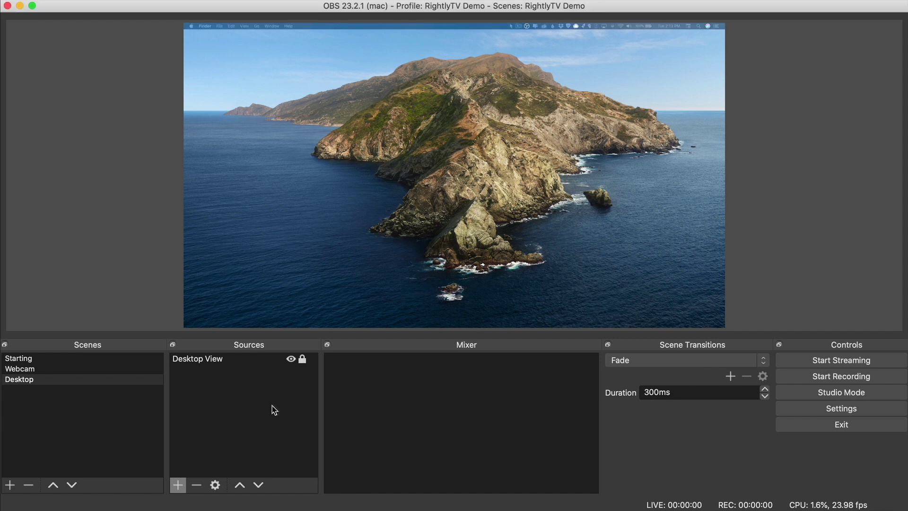
Step: Add the existing Webcam2 video capture device to the Desktop scene
{"action": "left_click", "coordinate": [179, 485]}
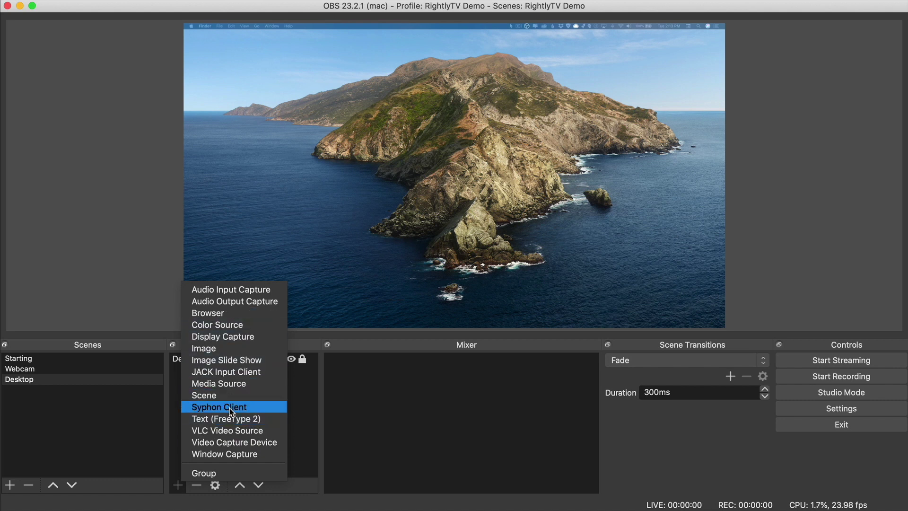
{"action": "left_click", "coordinate": [212, 441]}
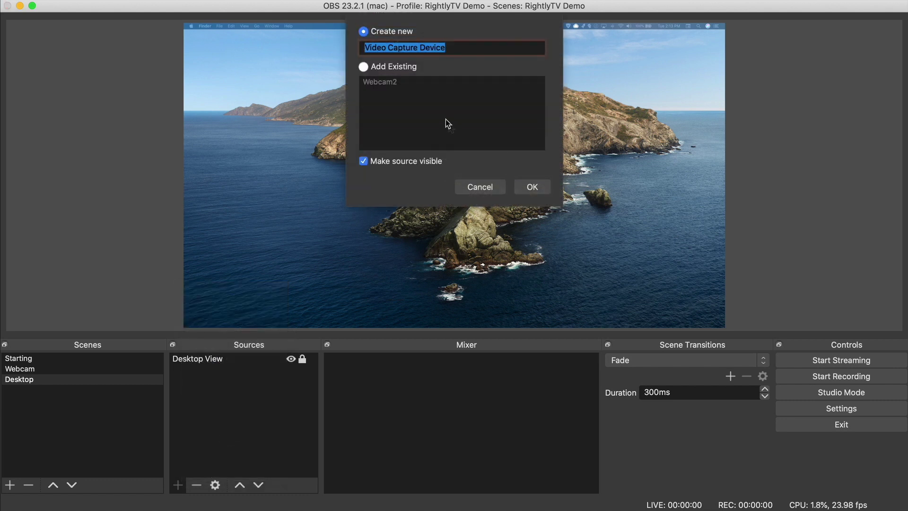
{"action": "left_click", "coordinate": [363, 68]}
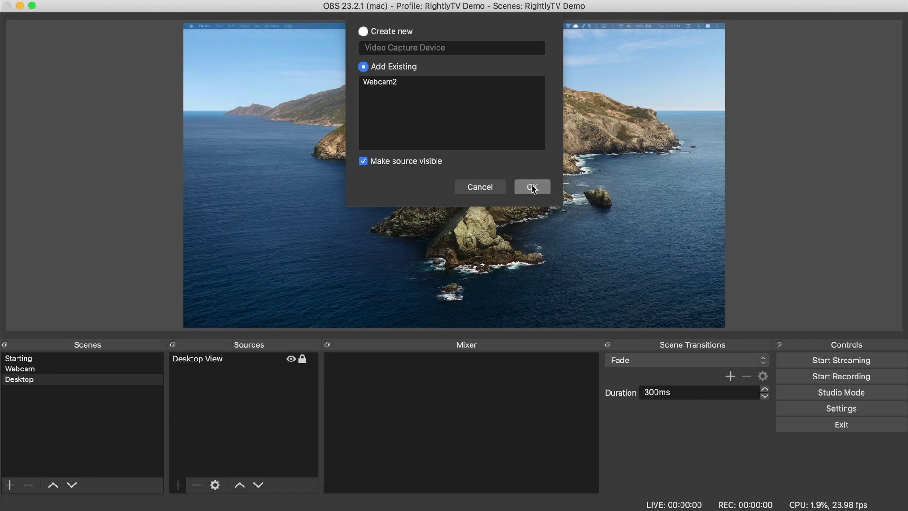
{"action": "left_click", "coordinate": [379, 33]}
{"action": "left_click", "coordinate": [365, 69]}
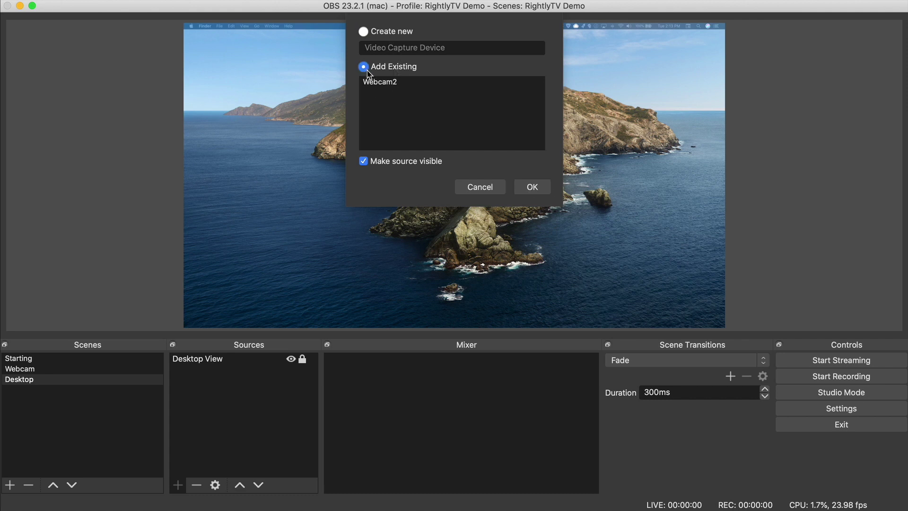
{"action": "left_click", "coordinate": [381, 81]}
{"action": "left_click", "coordinate": [535, 189]}
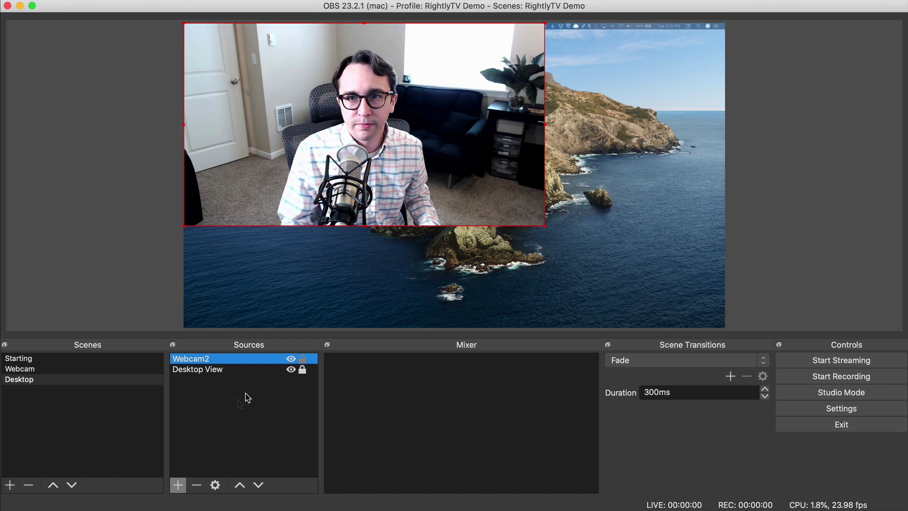
Step: Shrink the Webcam2 source to a small inset near the canvas's lower-left corner and lock it
{"action": "left_click_drag", "start_coordinate": [413, 152], "coordinate": [410, 238]}
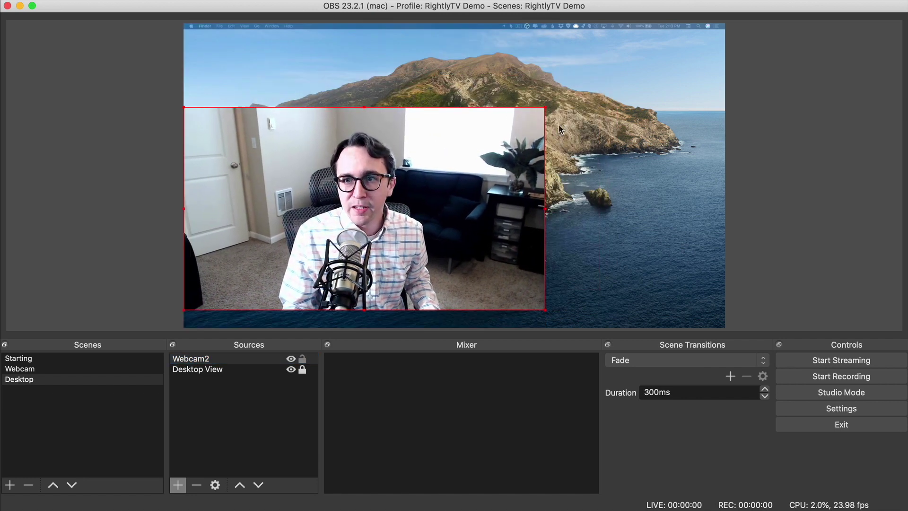
{"action": "left_click_drag", "start_coordinate": [545, 108], "coordinate": [285, 250]}
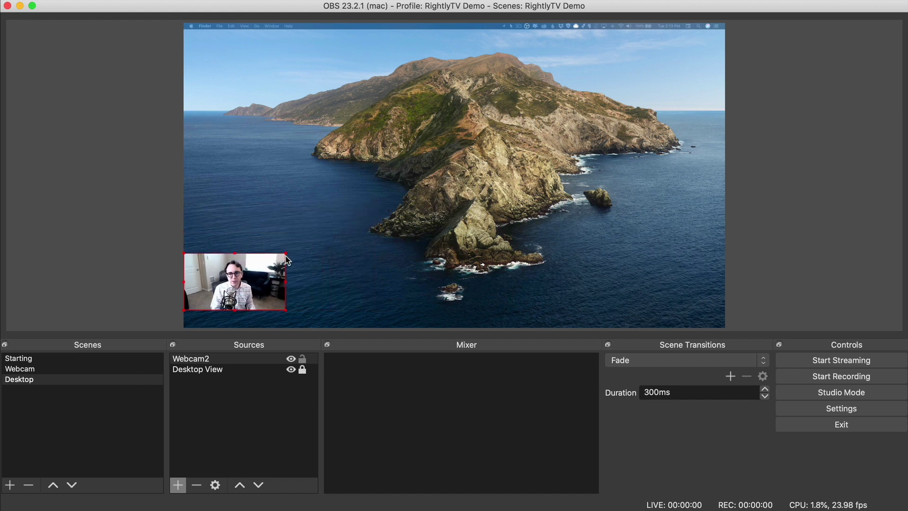
{"action": "left_click", "coordinate": [361, 288]}
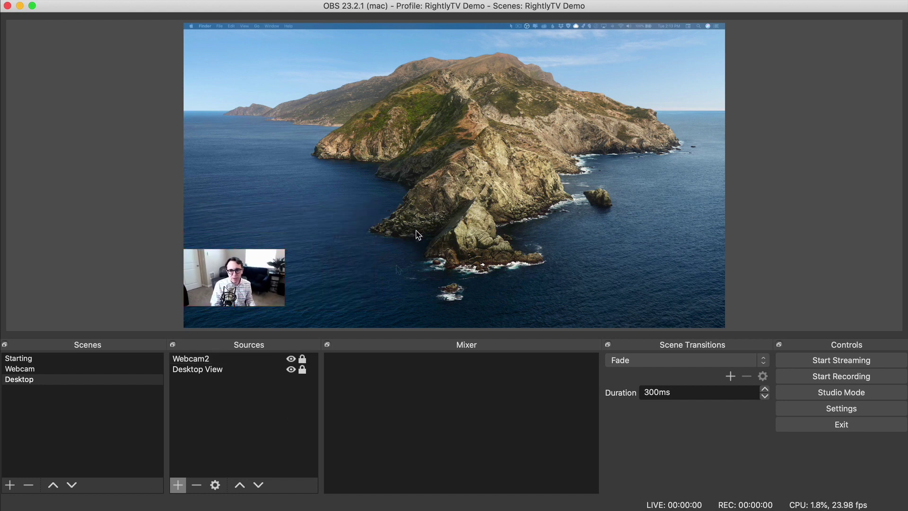
Step: Switch to Keynote on the captured display, bring up the Notable Pro Deck presentation and make its window full screen
{"action": "left_click", "coordinate": [449, 140]}
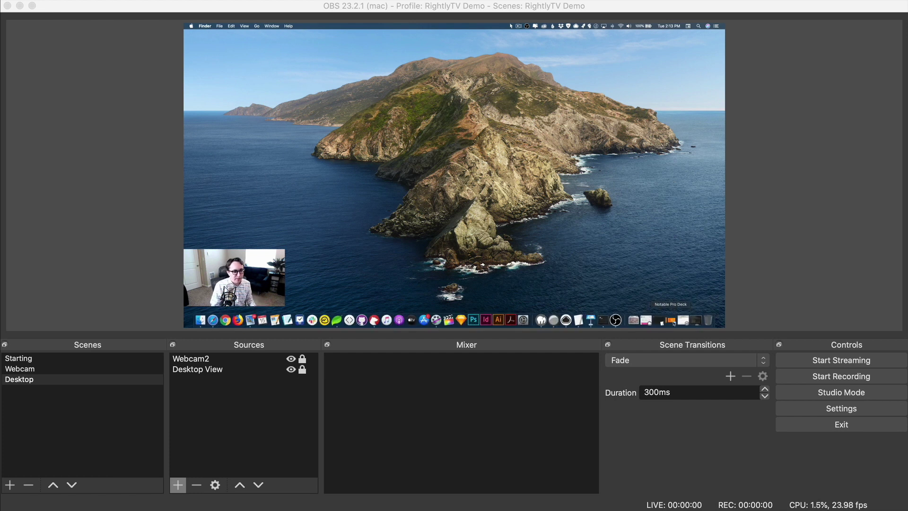
{"action": "left_click", "coordinate": [674, 324]}
{"action": "left_click_drag", "start_coordinate": [466, 63], "coordinate": [446, 75]}
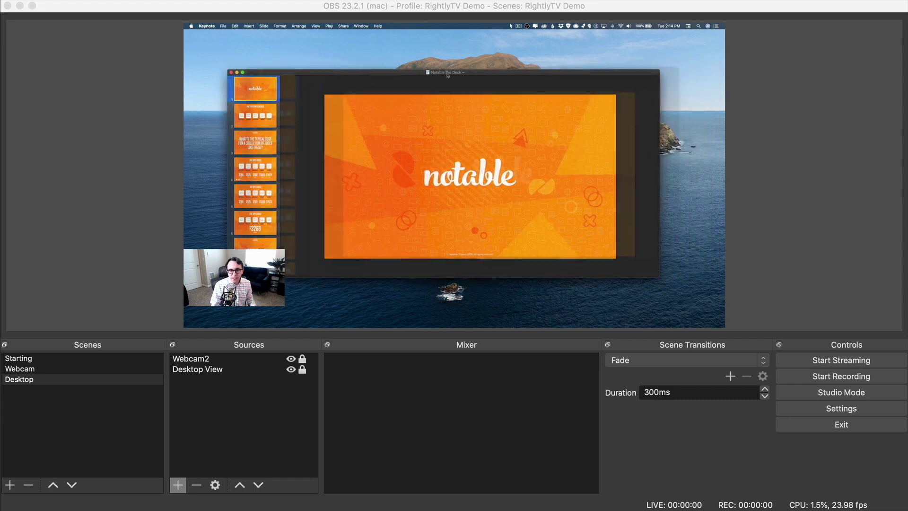
{"action": "left_click", "coordinate": [242, 73]}
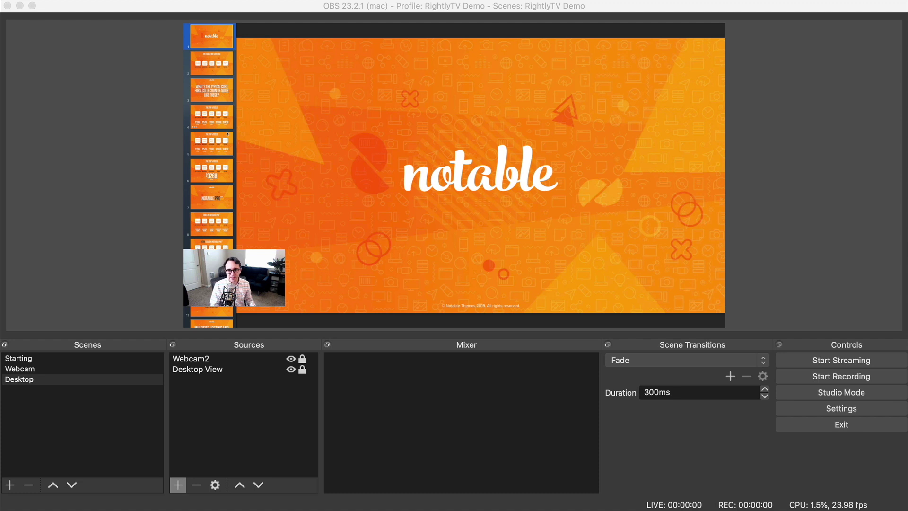
{"action": "scroll", "coordinate": [205, 171], "scroll_direction": "up", "scroll_amount": 3}
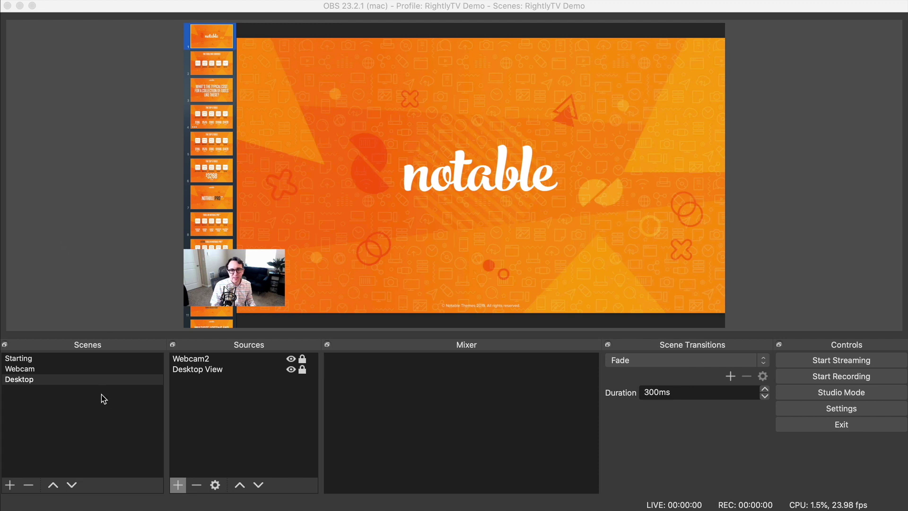
Step: Duplicate the Desktop scene in OBS and name the copy Desktop (No Cam)
{"action": "left_click", "coordinate": [67, 379]}
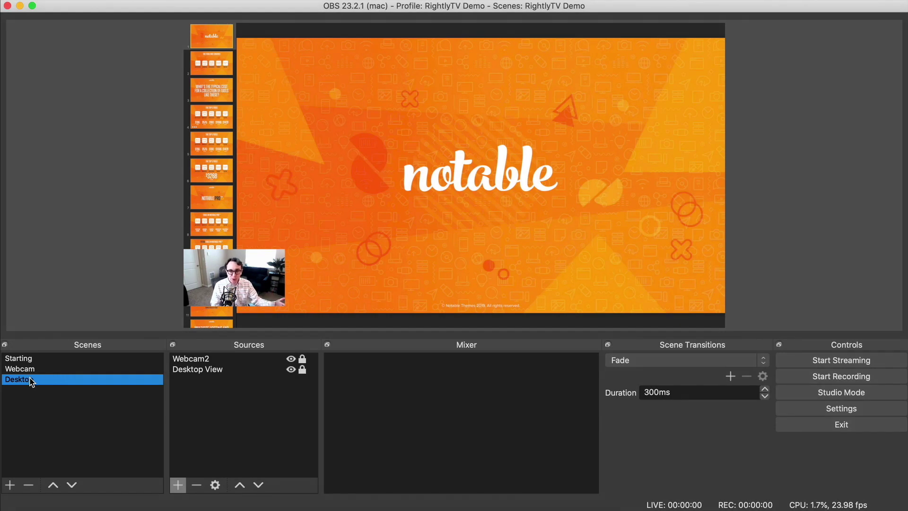
{"action": "right_click", "coordinate": [45, 382]}
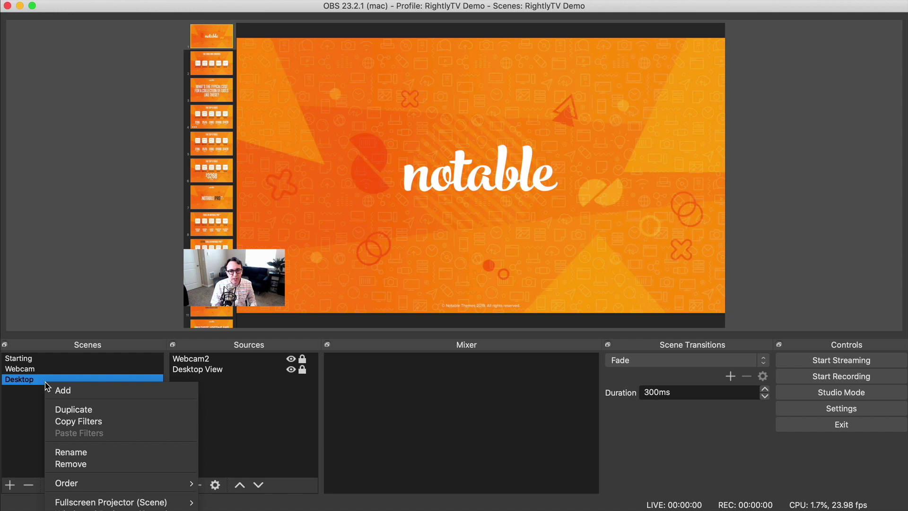
{"action": "left_click", "coordinate": [80, 409]}
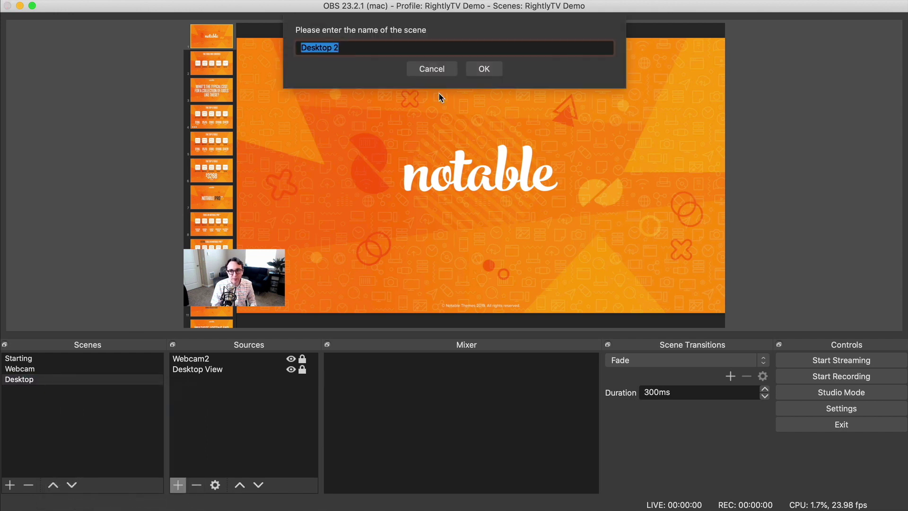
{"action": "key", "text": "Right"}
{"action": "key", "text": "BackSpace"}
{"action": "type", "text": "(No Ca"}
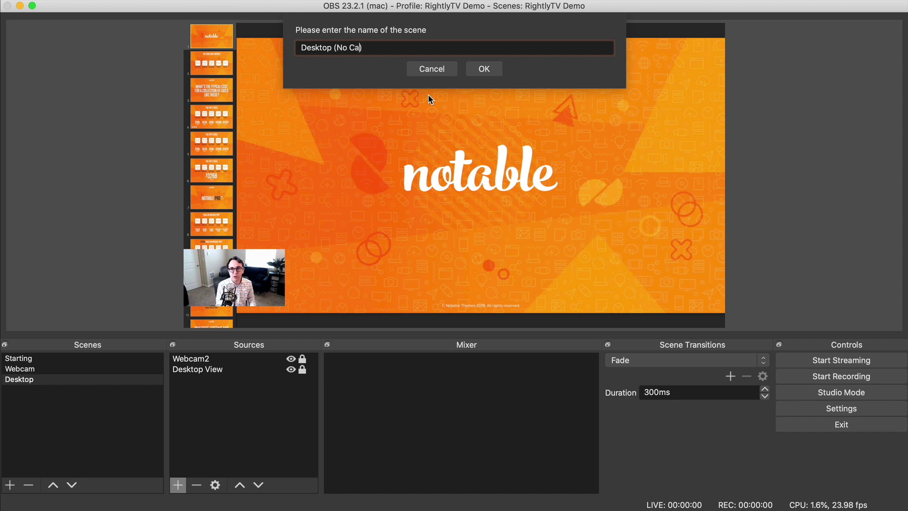
{"action": "type", "text": "m)"}
{"action": "key", "text": "Return"}
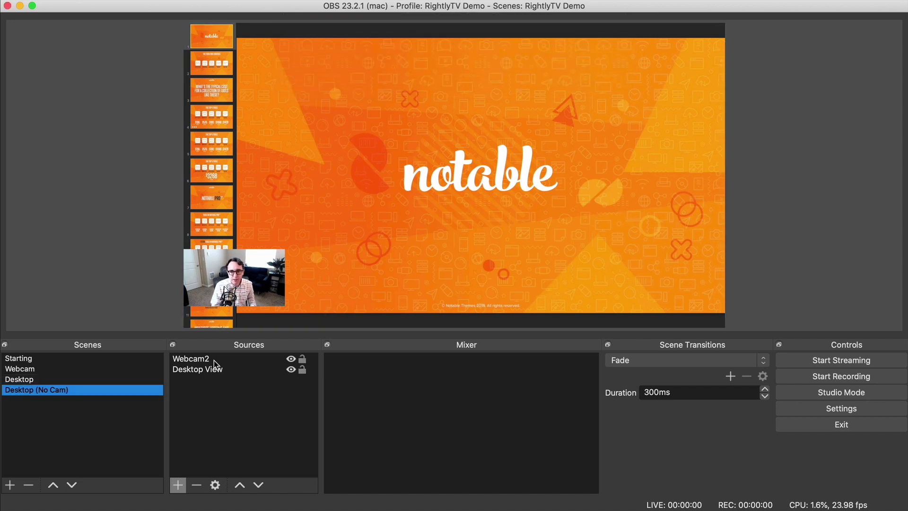
Step: Remove the Webcam2 source from the Desktop (No Cam) scene
{"action": "left_click", "coordinate": [216, 363]}
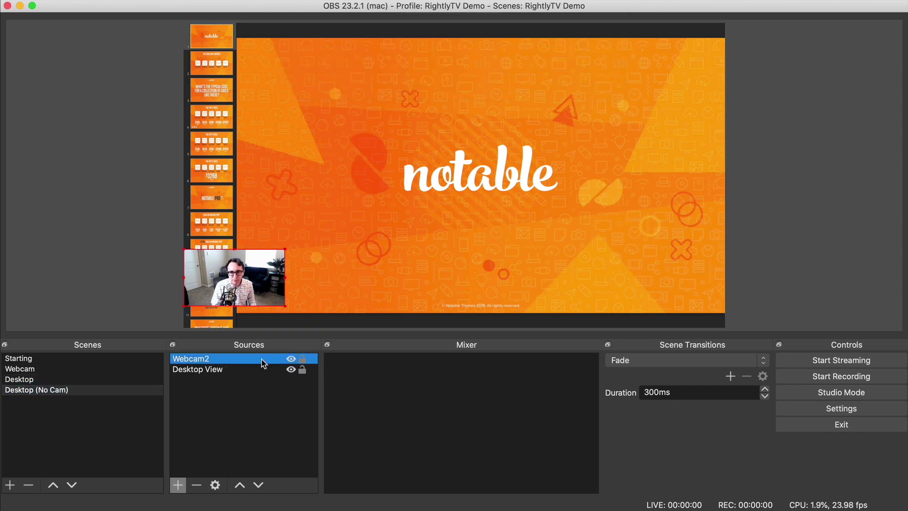
{"action": "left_click", "coordinate": [199, 485]}
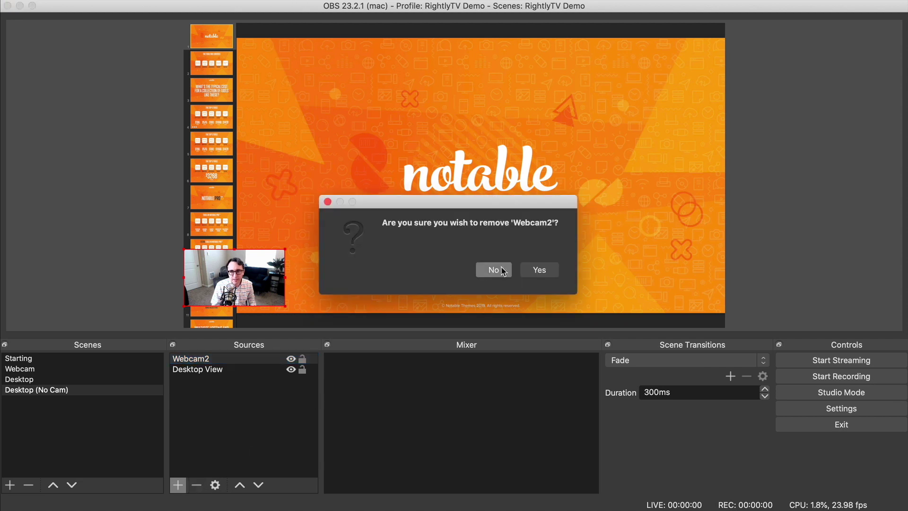
{"action": "left_click", "coordinate": [539, 267]}
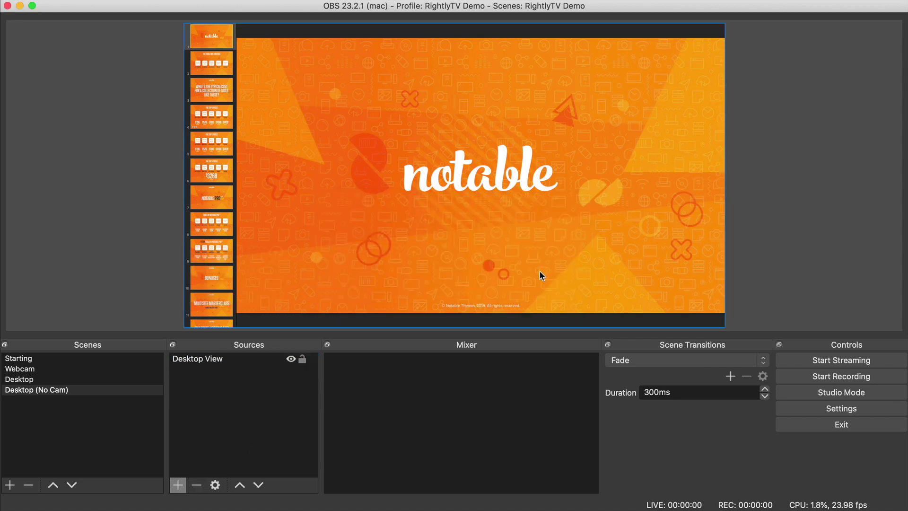
Step: Preview the Starting, Webcam, Desktop and Desktop (No Cam) scenes, switching back and forth between them
{"action": "left_click", "coordinate": [62, 360]}
{"action": "left_click", "coordinate": [67, 377]}
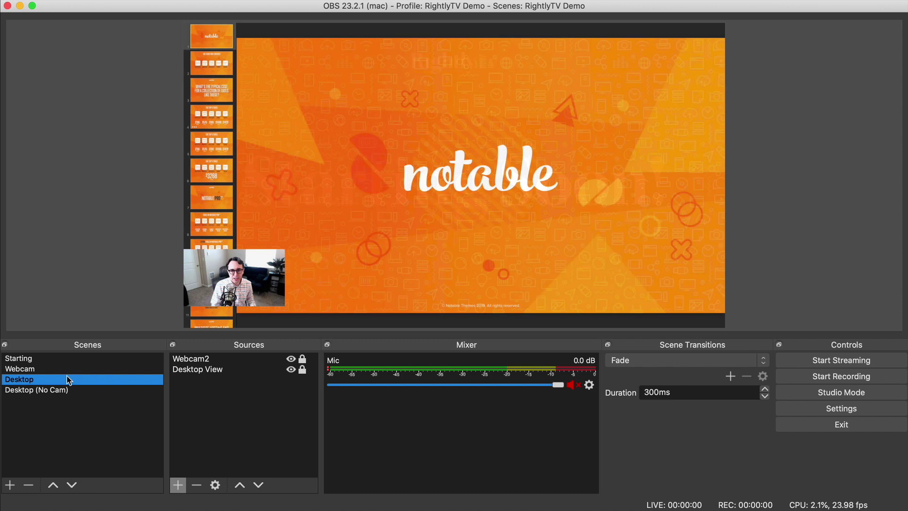
{"action": "left_click", "coordinate": [69, 370]}
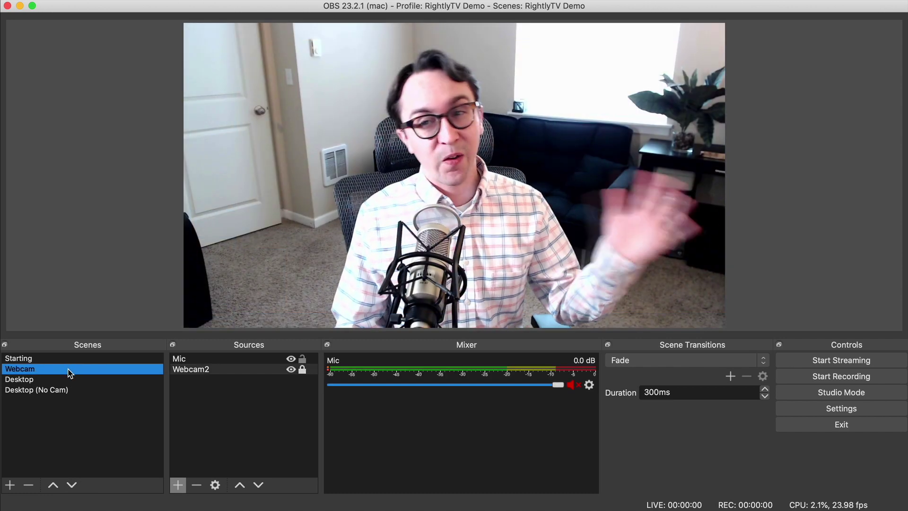
{"action": "left_click", "coordinate": [71, 381]}
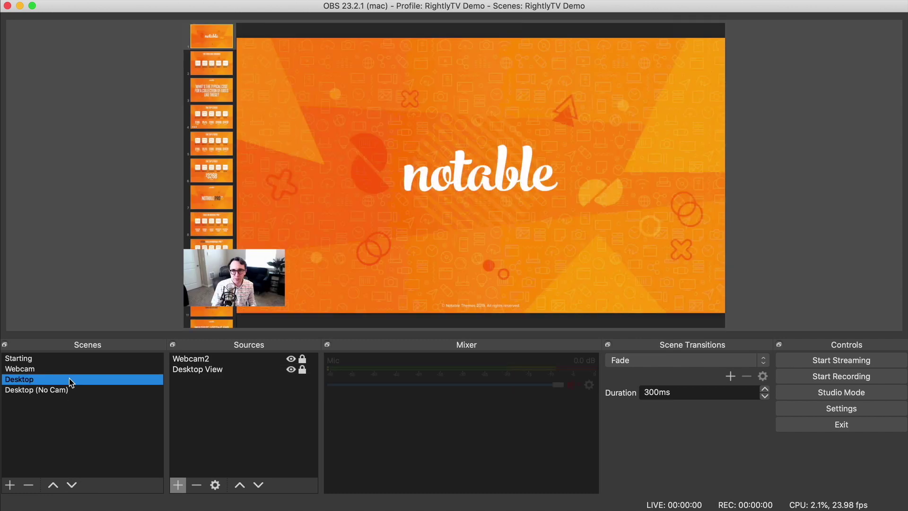
{"action": "left_click", "coordinate": [82, 393]}
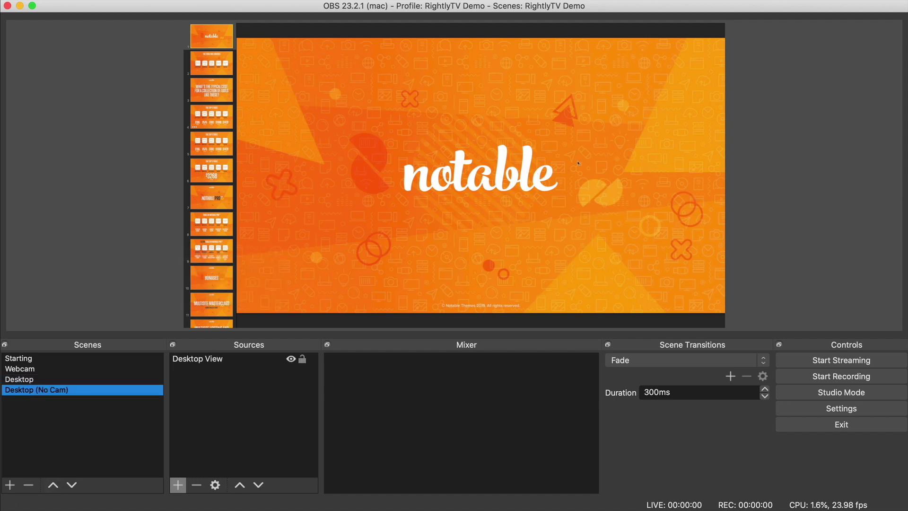
Step: Clear the presentation from the captured display, duplicate the Desktop scene as Browser, and place the copy directly below Webcam
{"action": "key", "text": "super+Tab"}
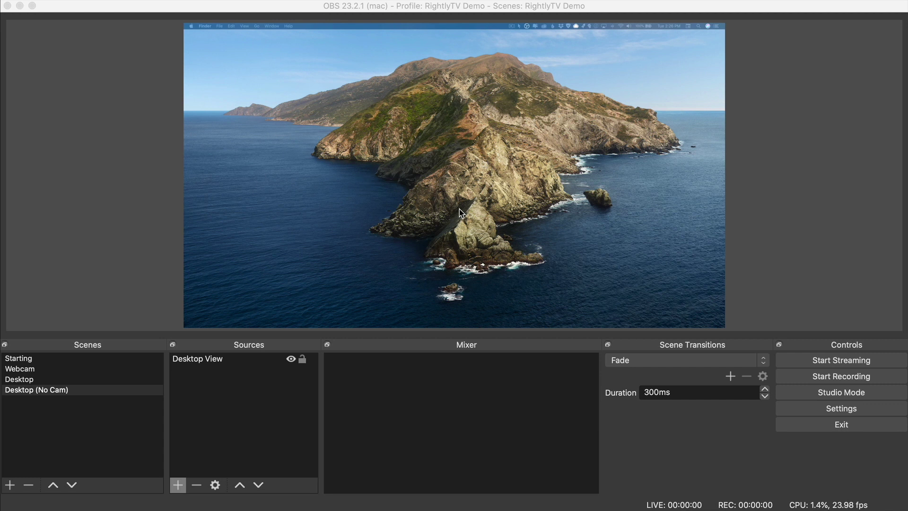
{"action": "left_click", "coordinate": [65, 417]}
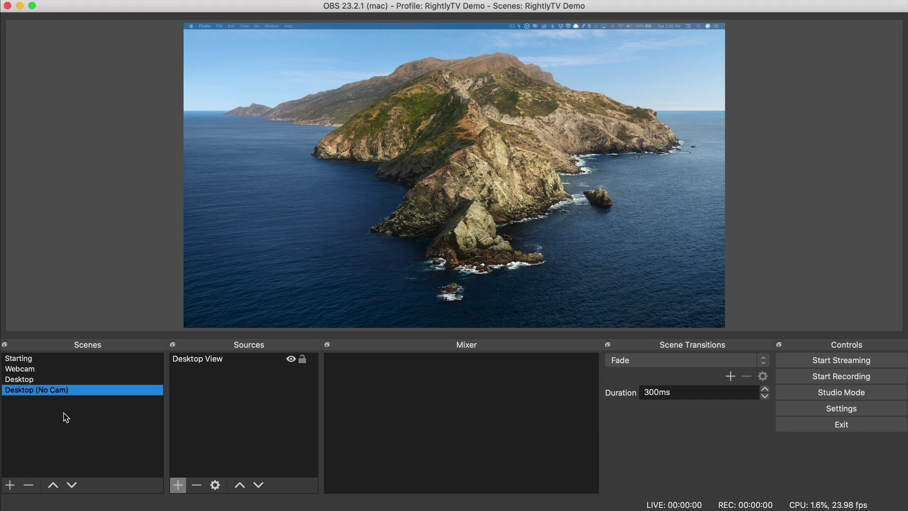
{"action": "left_click", "coordinate": [31, 381]}
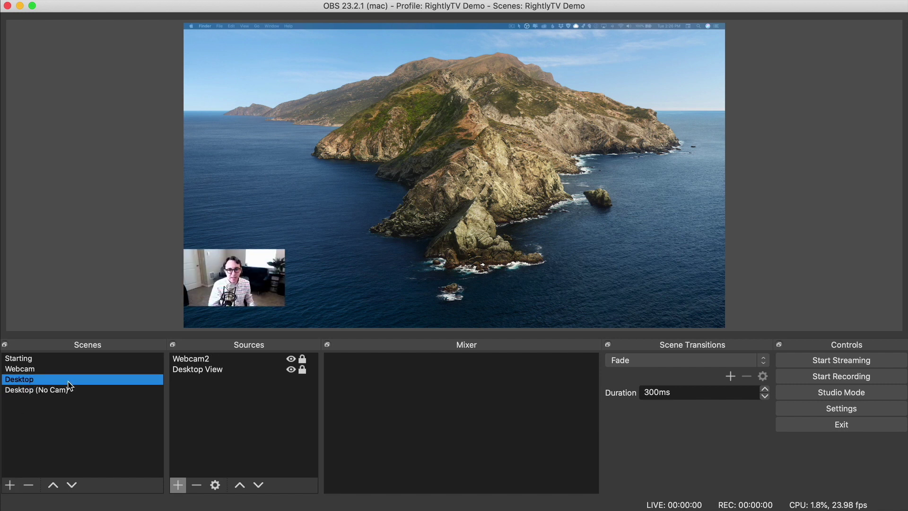
{"action": "right_click", "coordinate": [42, 379]}
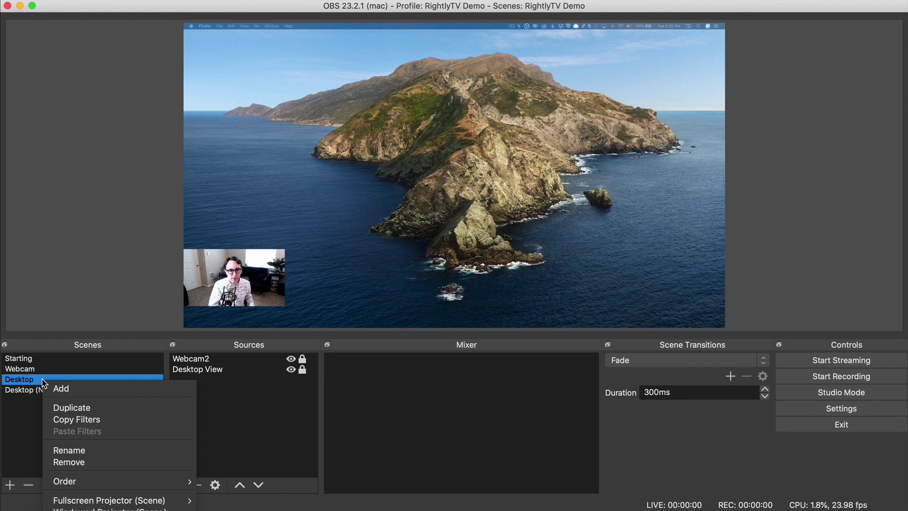
{"action": "left_click", "coordinate": [106, 408]}
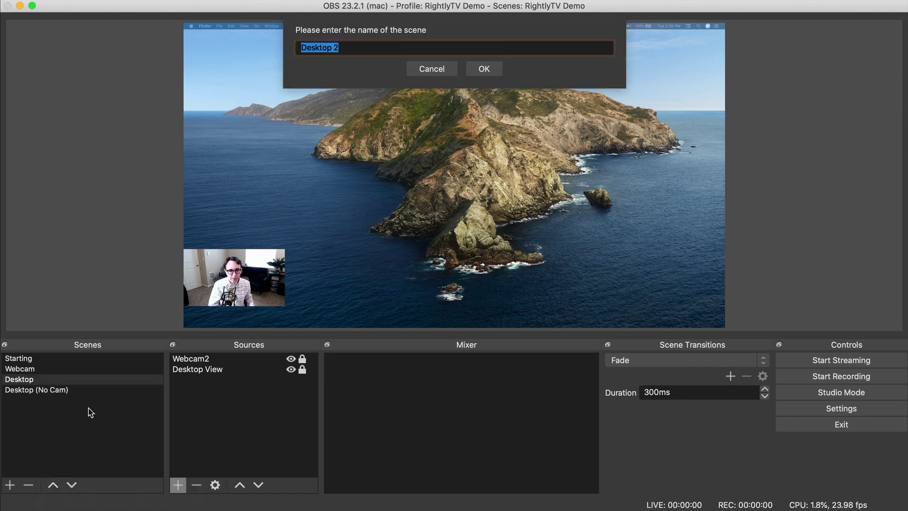
{"action": "type", "text": "B"}
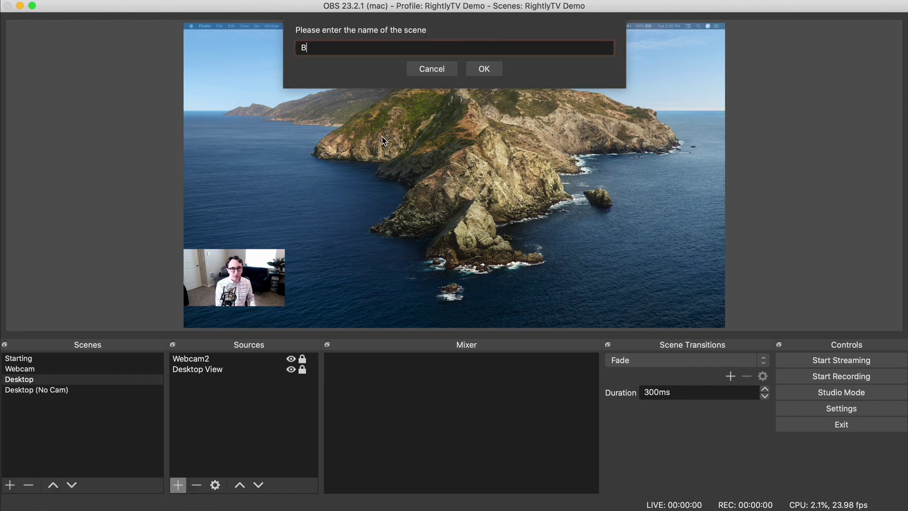
{"action": "type", "text": "rowser"}
{"action": "key", "text": "Return"}
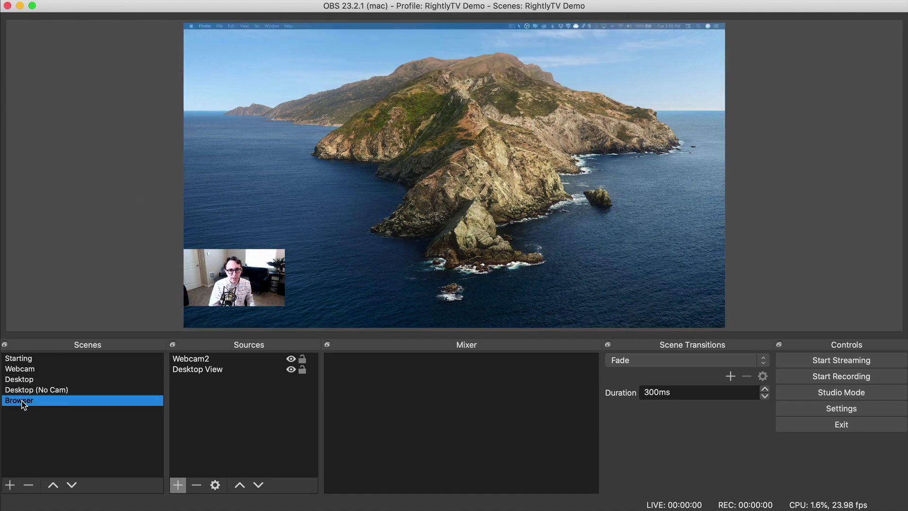
{"action": "left_click_drag", "start_coordinate": [23, 401], "coordinate": [21, 380]}
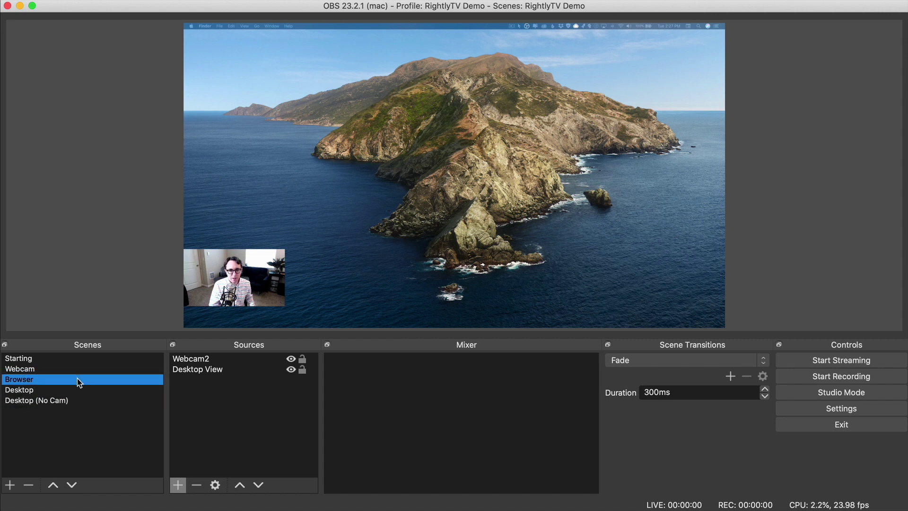
{"action": "left_click", "coordinate": [238, 370]}
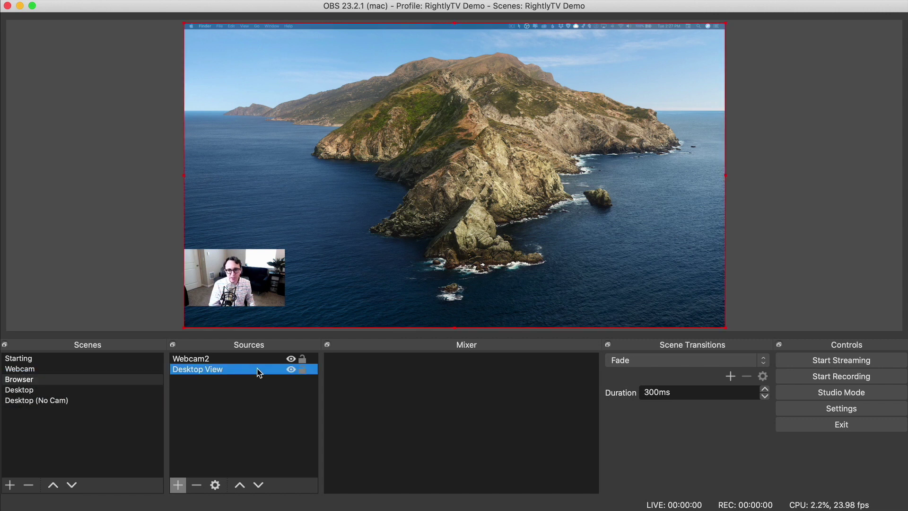
{"action": "double_click", "coordinate": [225, 373]}
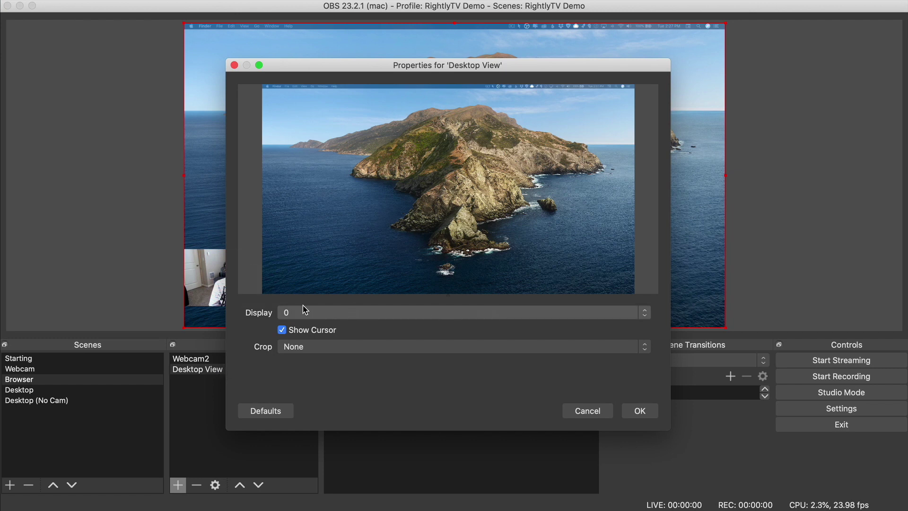
{"action": "left_click", "coordinate": [323, 350]}
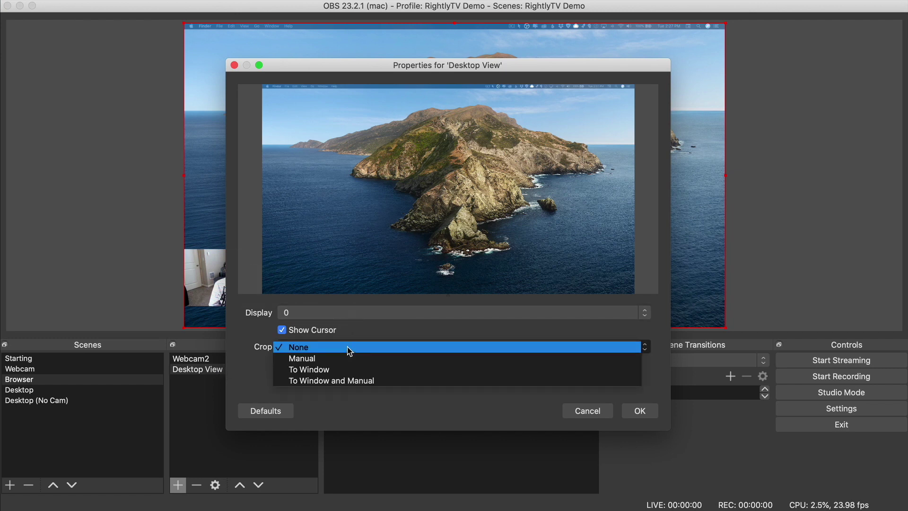
{"action": "left_click", "coordinate": [333, 369]}
{"action": "left_click", "coordinate": [373, 367]}
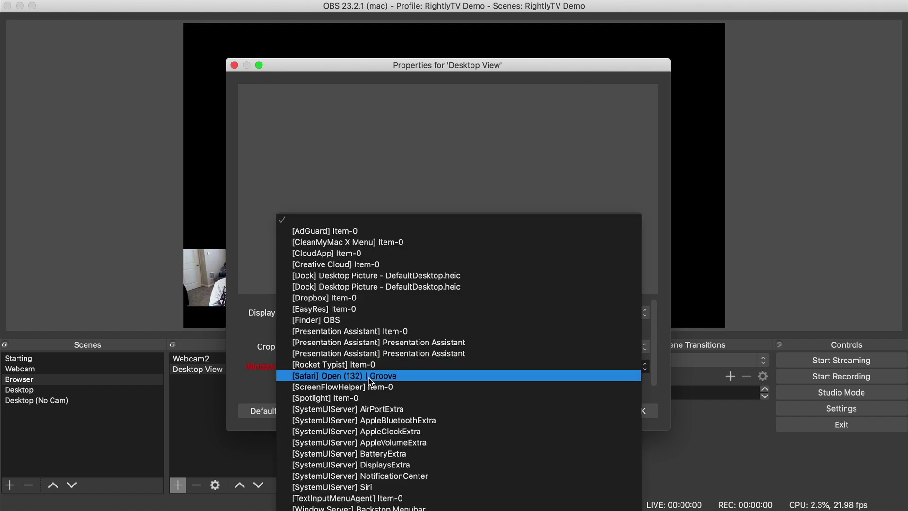
Step: Switch to Safari and place a window showing Favorites on the captured display, and return to the OBS source properties
{"action": "key", "text": "super+Tab"}
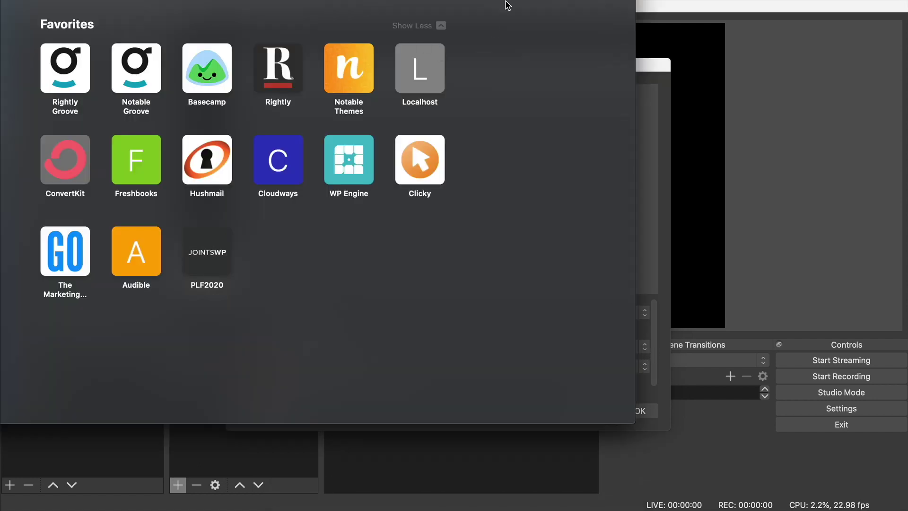
{"action": "key", "text": "super+Tab"}
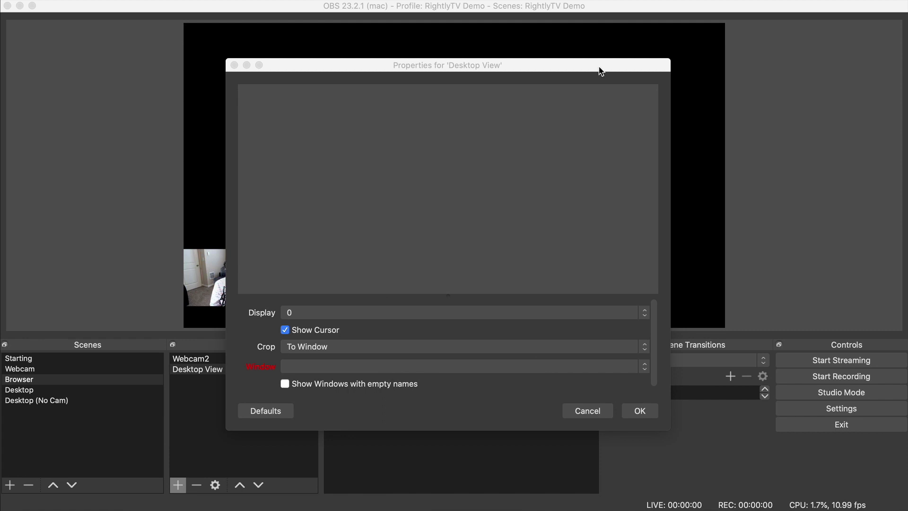
{"action": "left_click", "coordinate": [557, 70]}
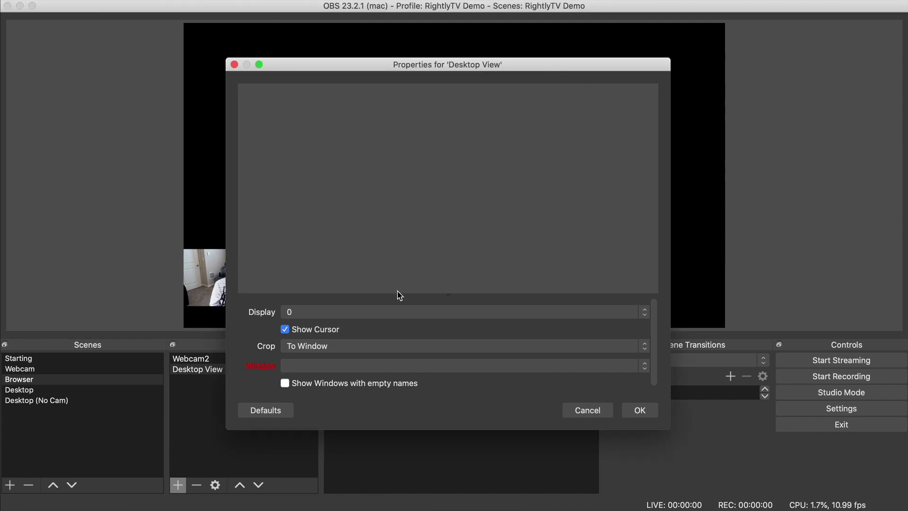
{"action": "left_click", "coordinate": [300, 367]}
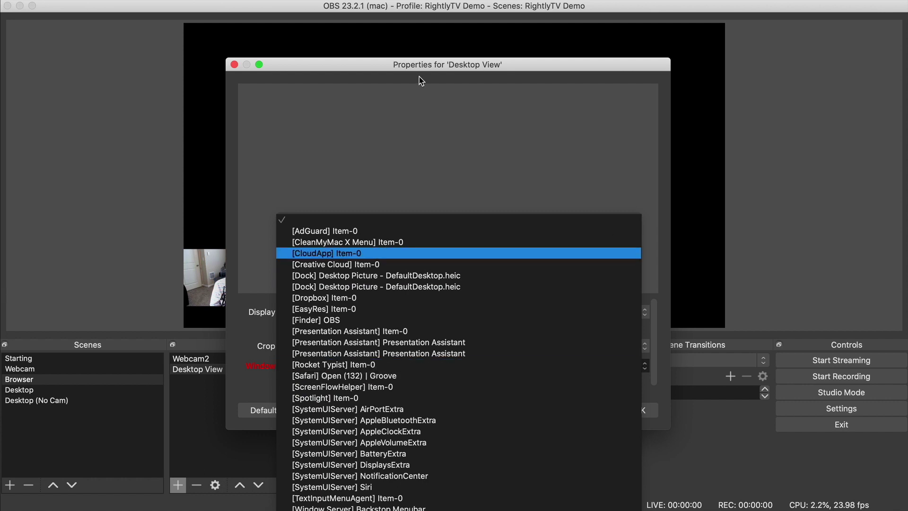
{"action": "left_click", "coordinate": [520, 66]}
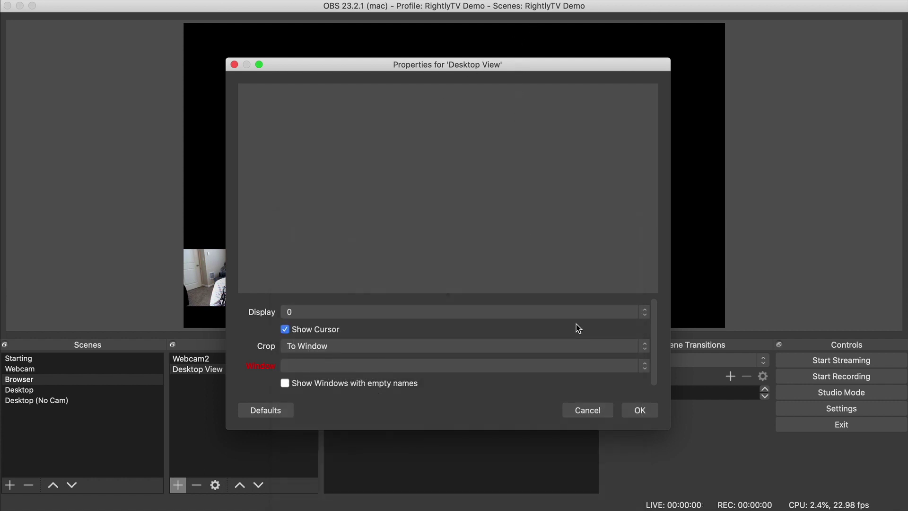
{"action": "left_click", "coordinate": [604, 415]}
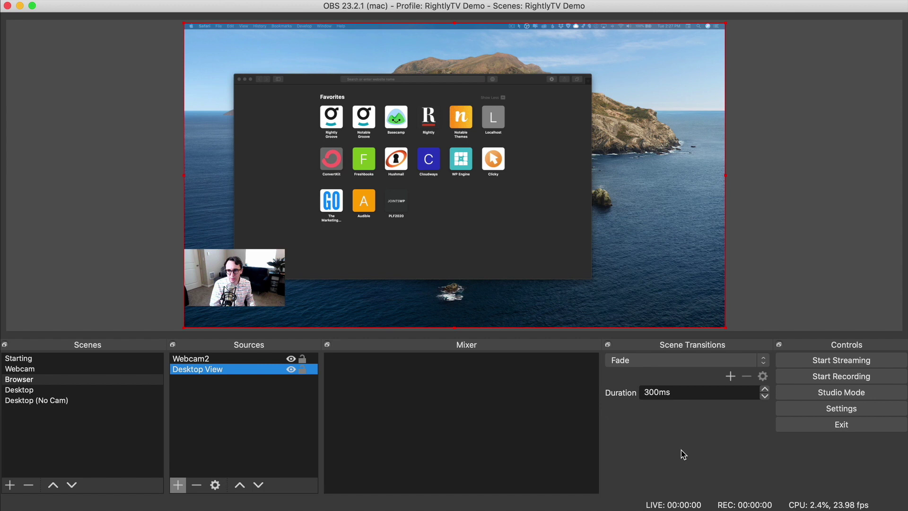
Step: Crop the Browser scene's Desktop View source to a window and choose [Safari] Favorites as that window
{"action": "double_click", "coordinate": [262, 373]}
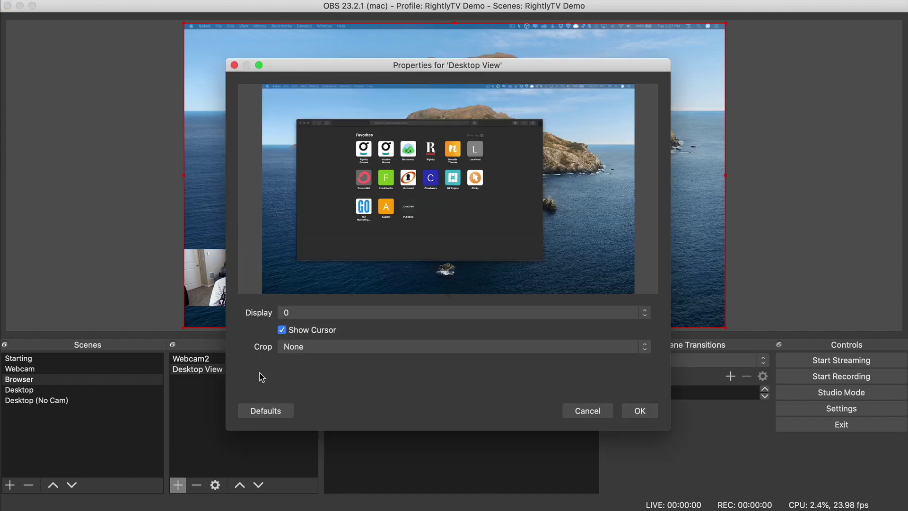
{"action": "left_click", "coordinate": [453, 353]}
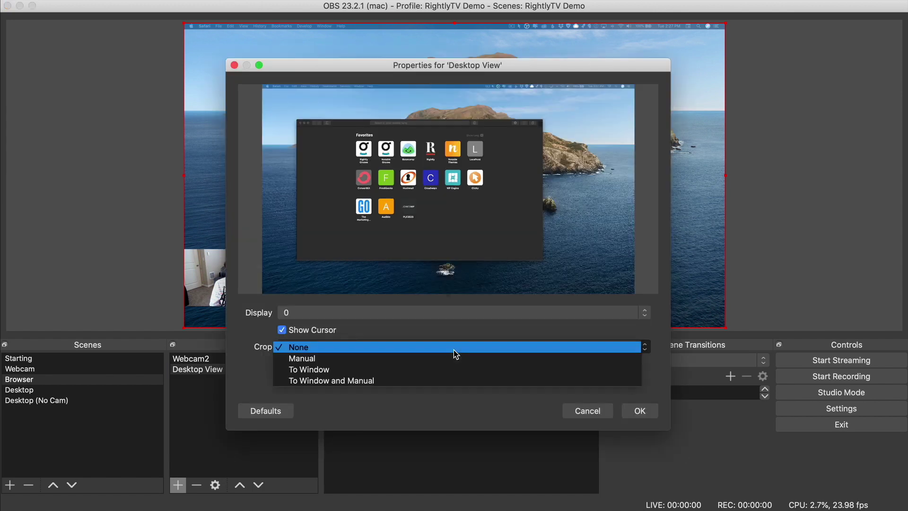
{"action": "left_click", "coordinate": [387, 369]}
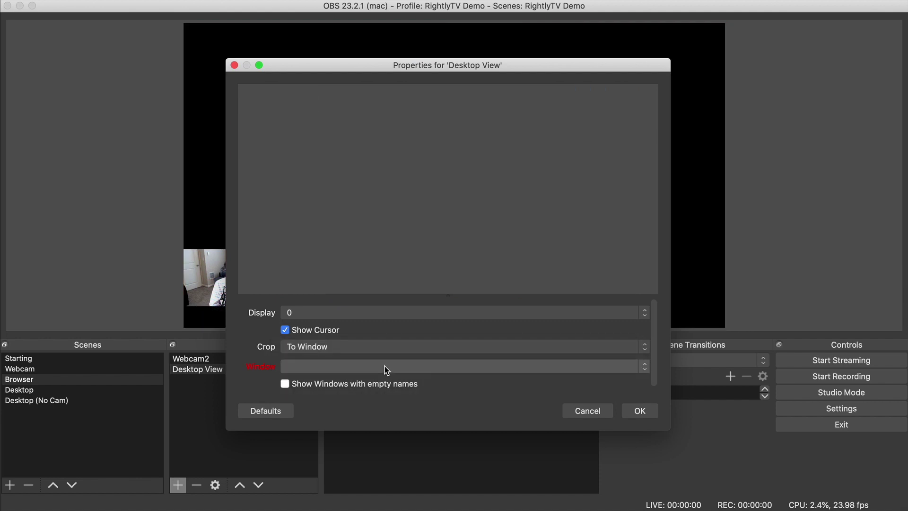
{"action": "left_click", "coordinate": [380, 366]}
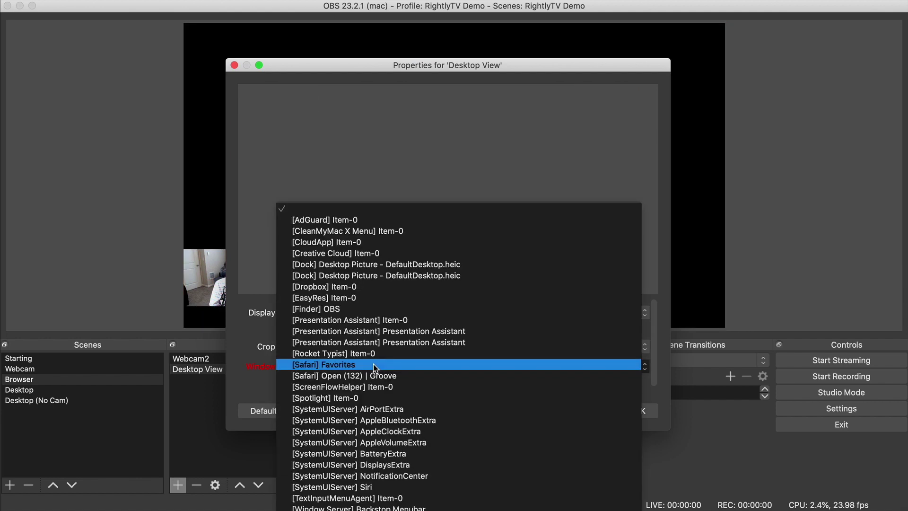
{"action": "left_click", "coordinate": [375, 365]}
Step: Refresh the Desktop View capture by switching its display to 1 and back to 0, and accept the properties
{"action": "left_click", "coordinate": [390, 314]}
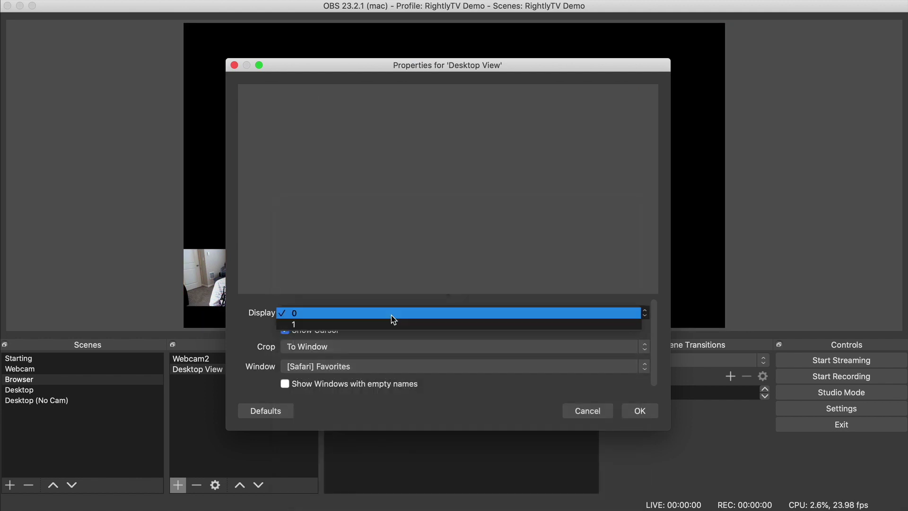
{"action": "left_click", "coordinate": [392, 324]}
{"action": "left_click", "coordinate": [388, 314]}
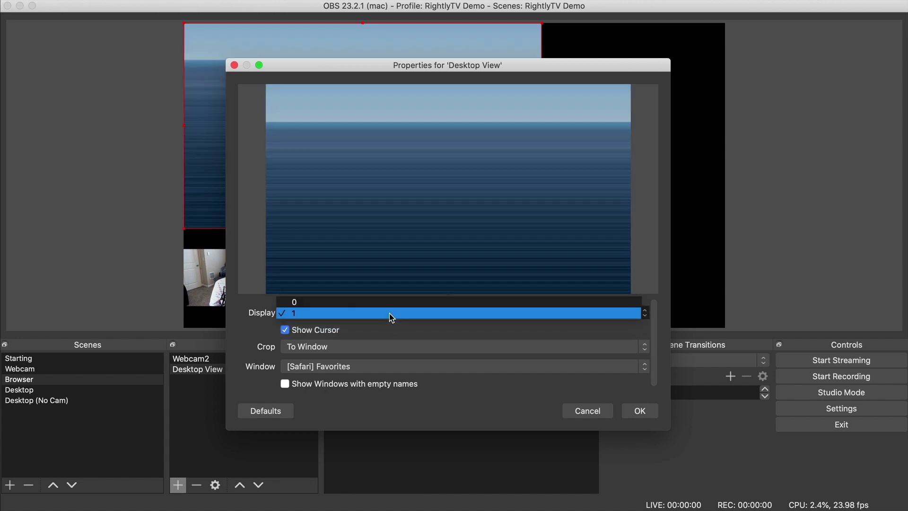
{"action": "left_click", "coordinate": [391, 307]}
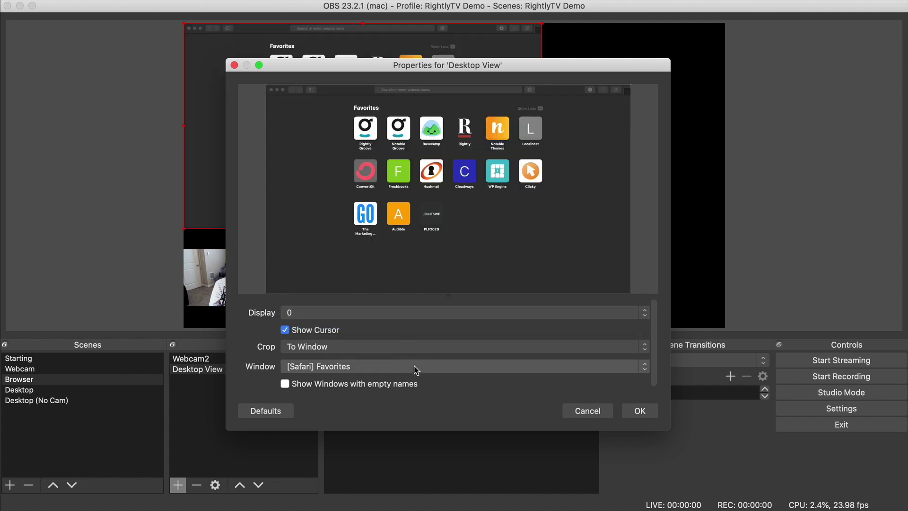
{"action": "left_click", "coordinate": [655, 409]}
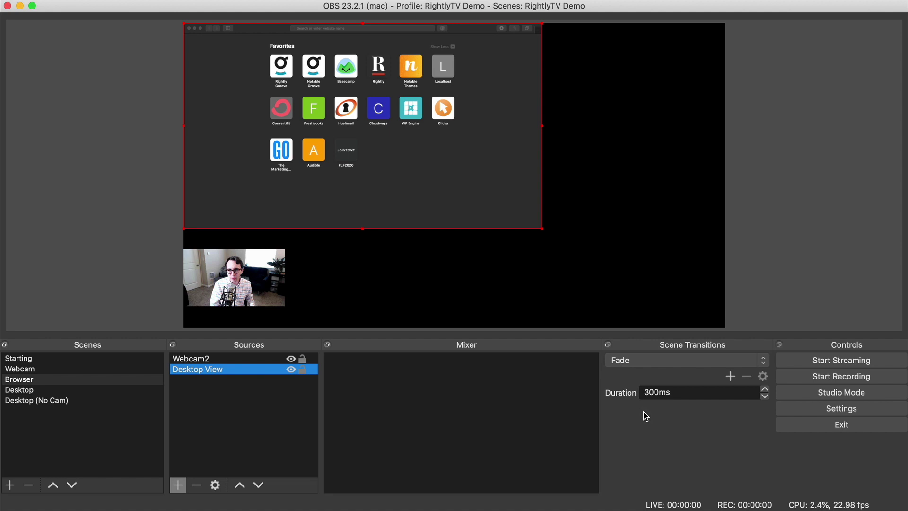
Step: Enlarge the Desktop View source in the Browser scene to fill the canvas width and lock it
{"action": "mouse_move", "coordinate": [432, 163]}
{"action": "left_mouse_down"}
{"action": "mouse_move", "coordinate": [485, 226]}
{"action": "mouse_move", "coordinate": [431, 166]}
{"action": "left_mouse_up"}
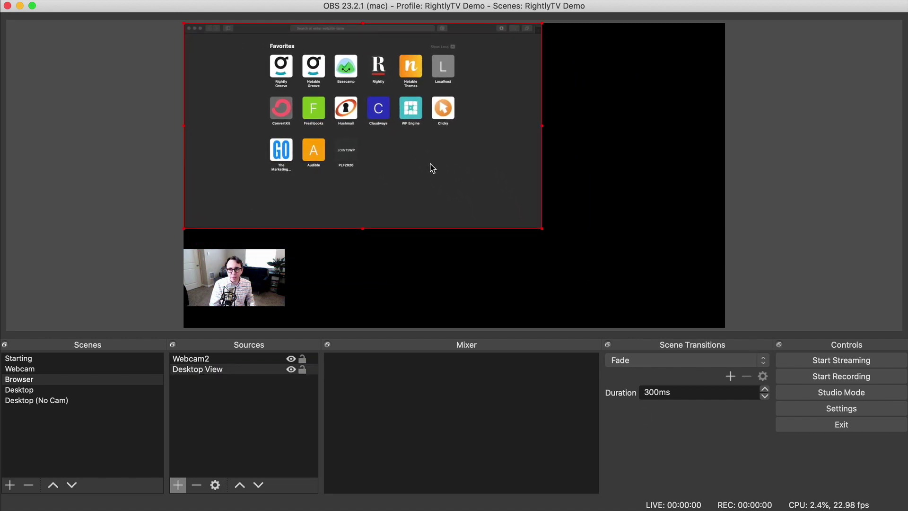
{"action": "left_click_drag", "start_coordinate": [544, 231], "coordinate": [724, 304]}
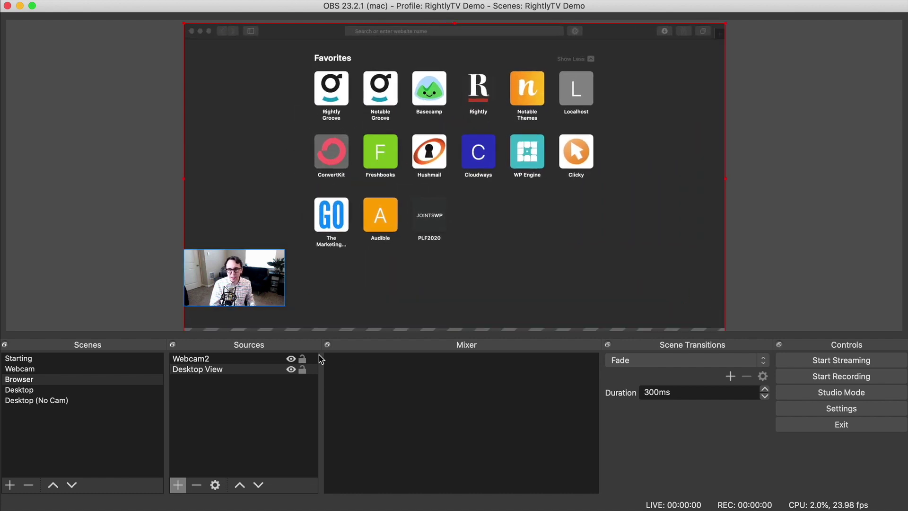
{"action": "left_click", "coordinate": [302, 369]}
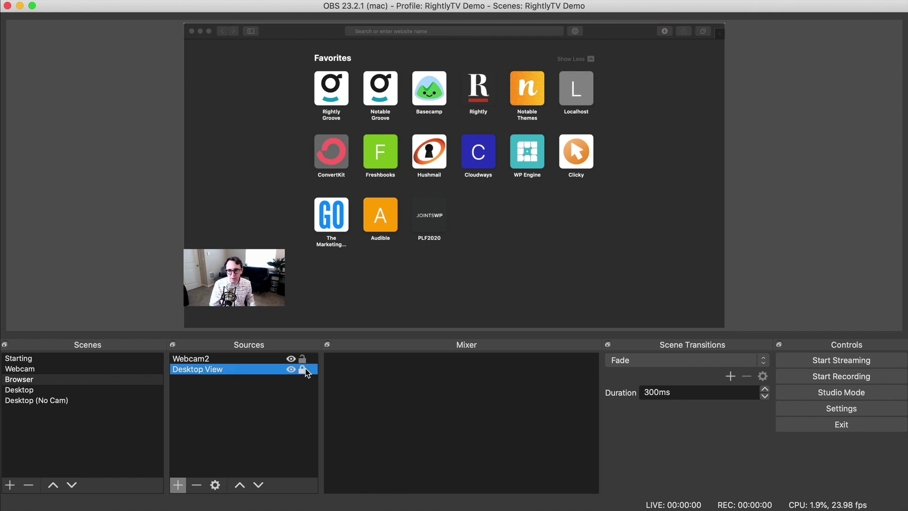
{"action": "left_click", "coordinate": [287, 420]}
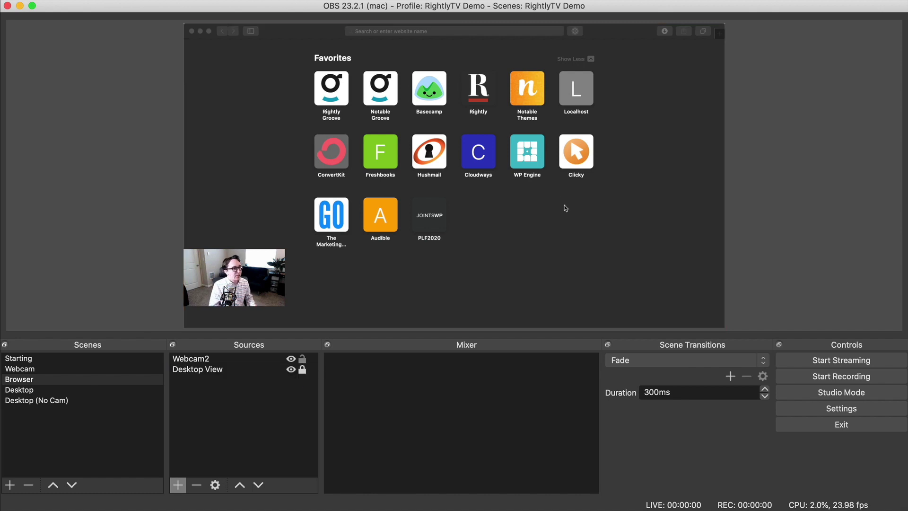
Step: Switch to Safari, open the Rightly site from the favorites, and return to the Browser scene in OBS
{"action": "key", "text": "super+Tab"}
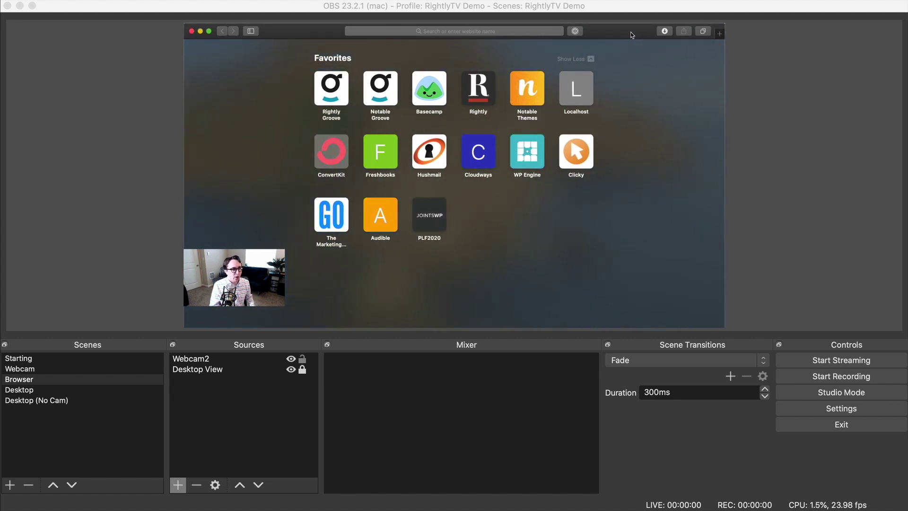
{"action": "left_click", "coordinate": [478, 86]}
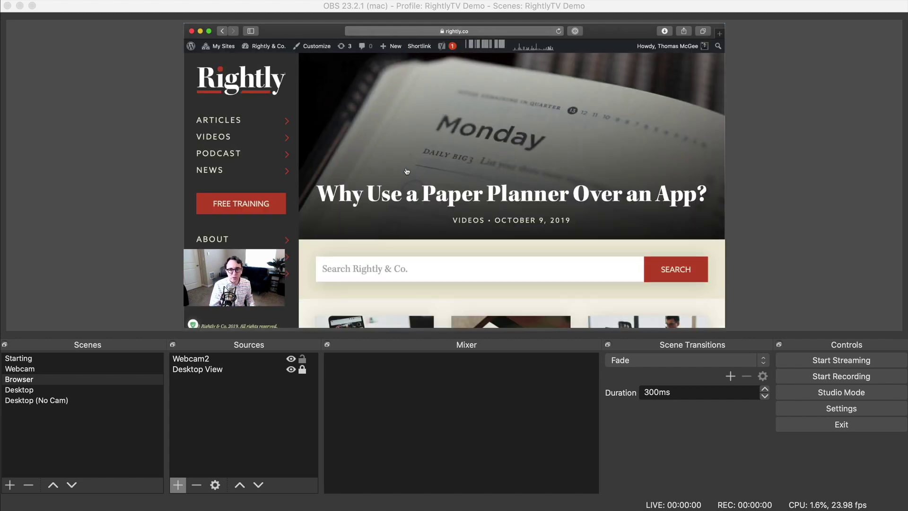
{"action": "left_click", "coordinate": [94, 373]}
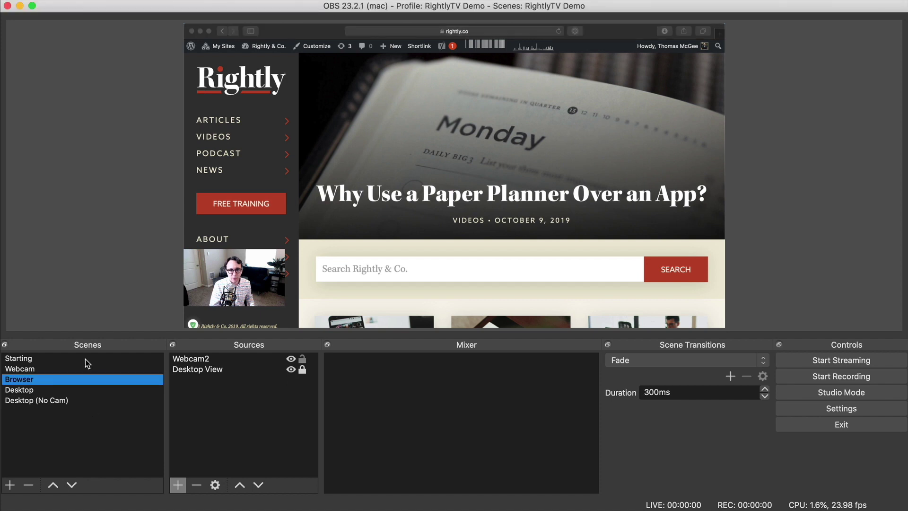
Step: Preview the Starting, Webcam, Browser and Desktop scenes in turn and check the Desktop View source in the Desktop scene
{"action": "left_click", "coordinate": [85, 360]}
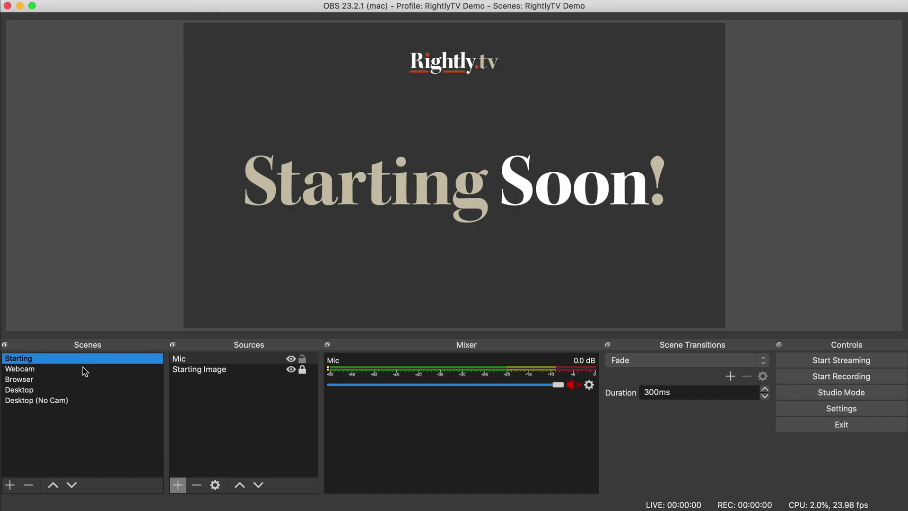
{"action": "left_click", "coordinate": [84, 369]}
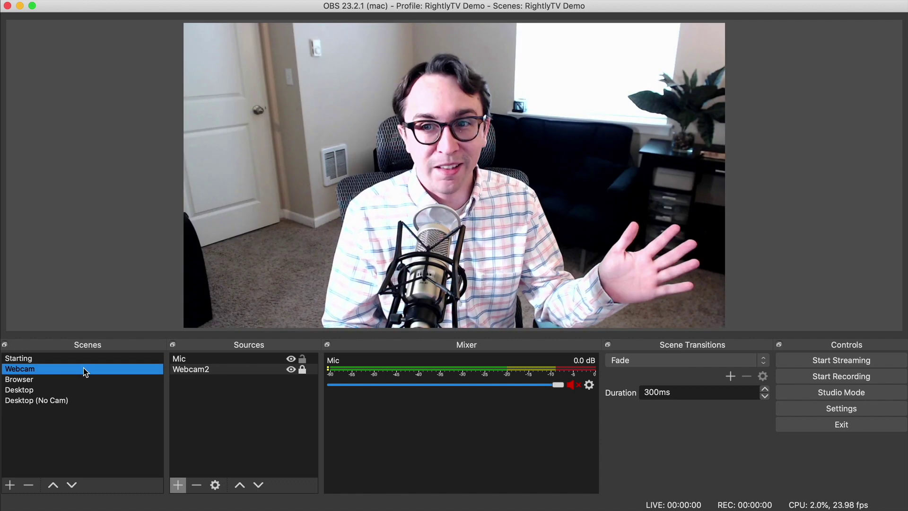
{"action": "left_click", "coordinate": [85, 380]}
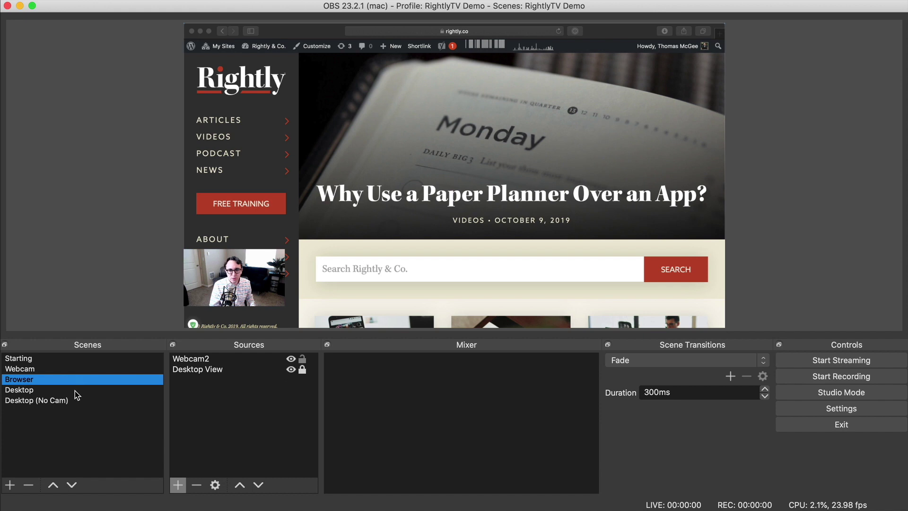
{"action": "left_click", "coordinate": [75, 391]}
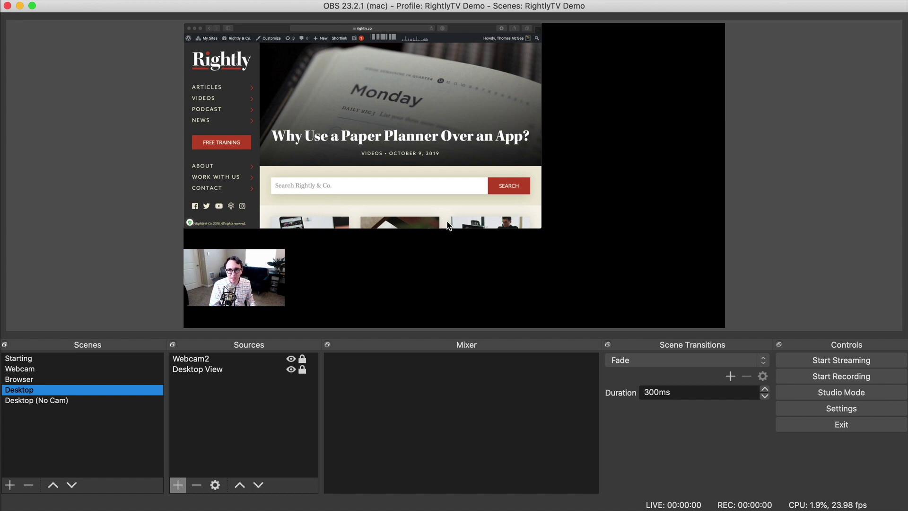
{"action": "left_click", "coordinate": [246, 369]}
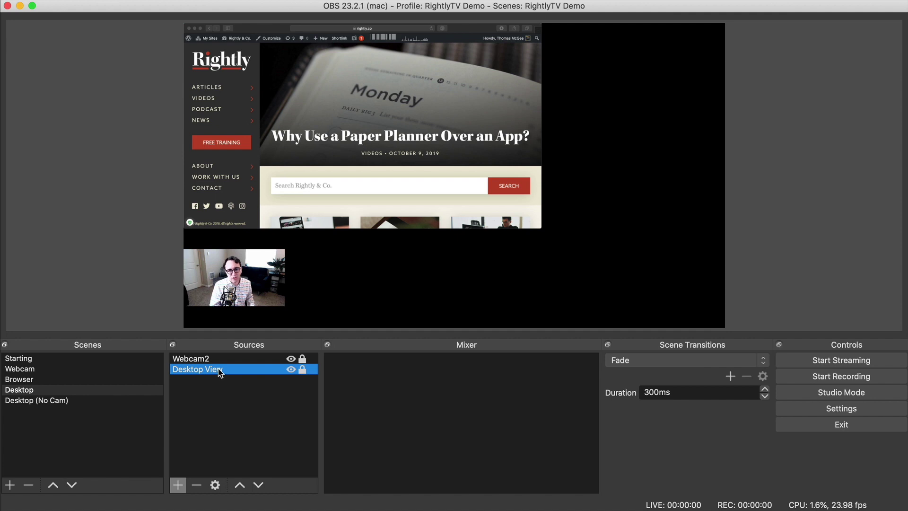
Step: Rename the Desktop View source in the Browser scene as Browser View, leaving its window-capture properties as they are
{"action": "left_click", "coordinate": [82, 379]}
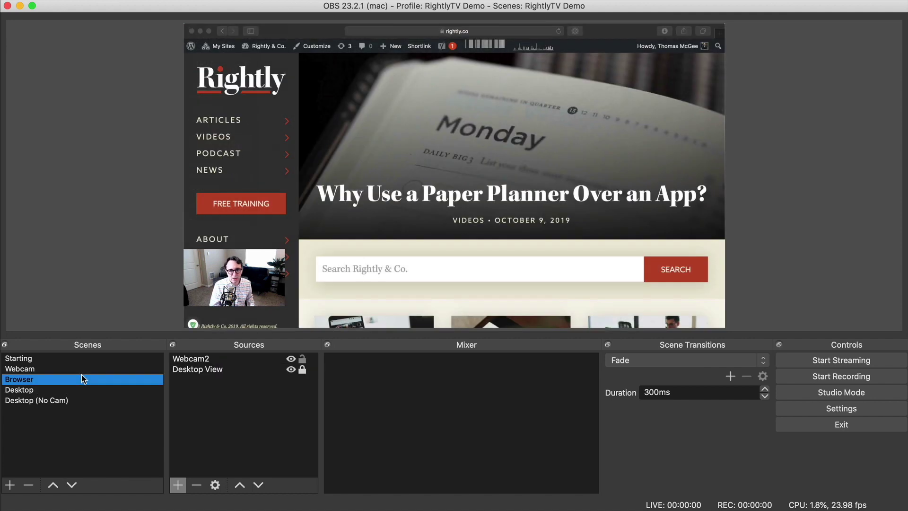
{"action": "left_click", "coordinate": [217, 371]}
{"action": "double_click", "coordinate": [218, 371]}
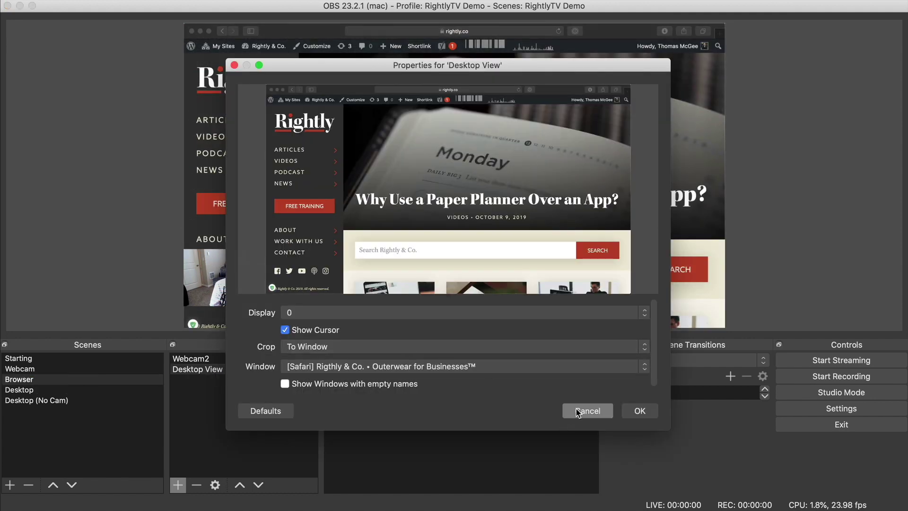
{"action": "left_click", "coordinate": [585, 353]}
{"action": "right_click", "coordinate": [193, 375]}
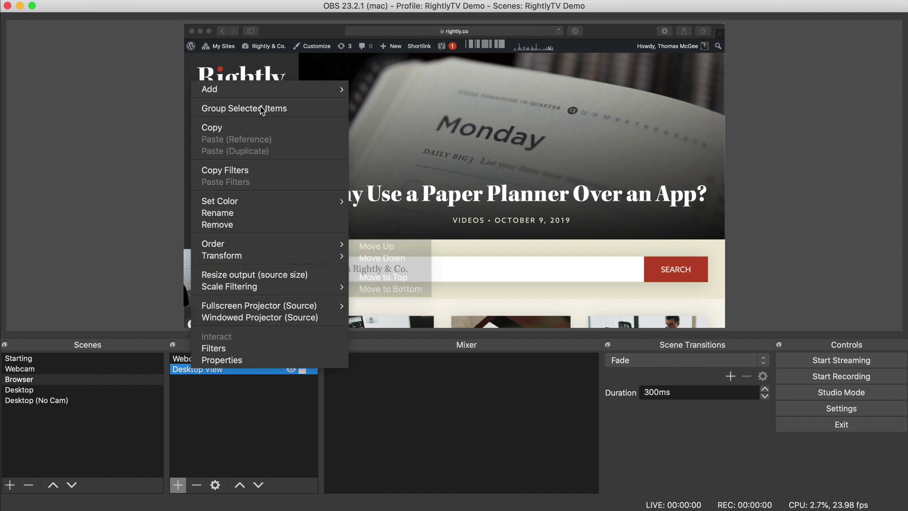
{"action": "left_click", "coordinate": [251, 213]}
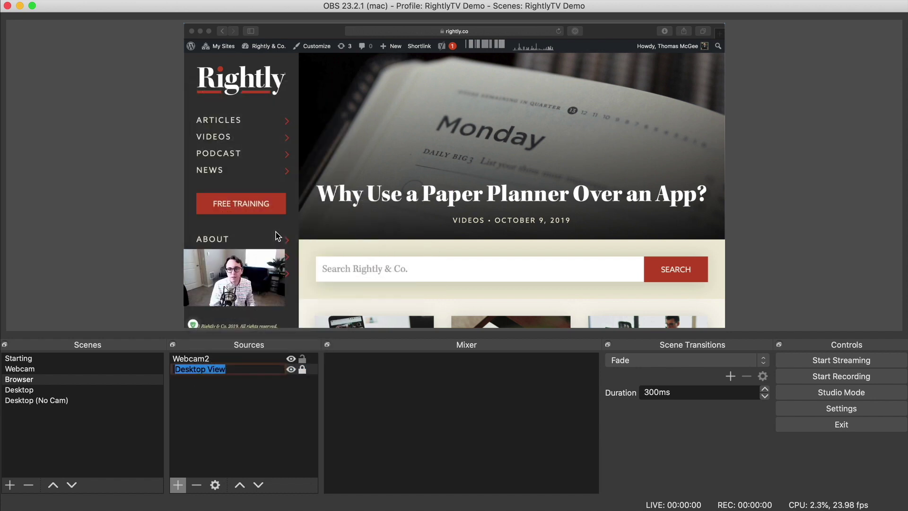
{"action": "type", "text": "Browser View"}
{"action": "key", "text": "Return"}
Step: Remove the Browser View source from the Desktop scene
{"action": "left_click", "coordinate": [68, 391]}
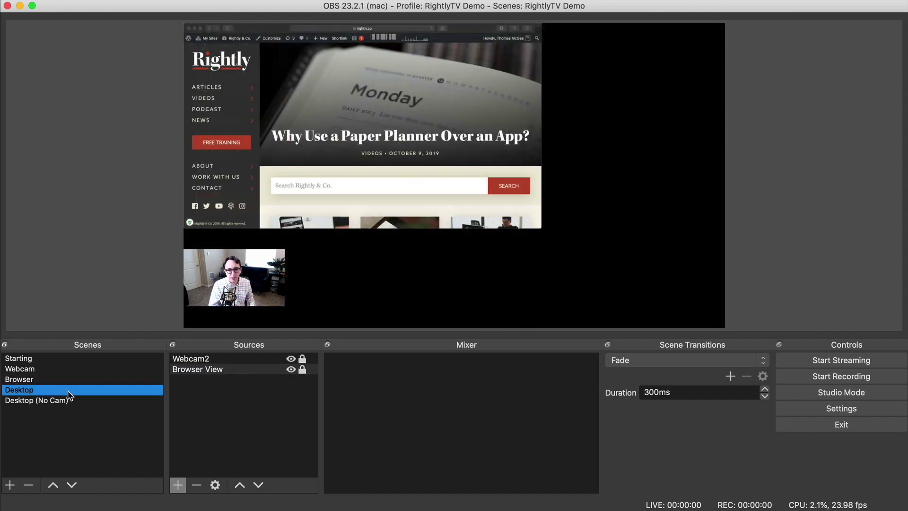
{"action": "left_click", "coordinate": [208, 374]}
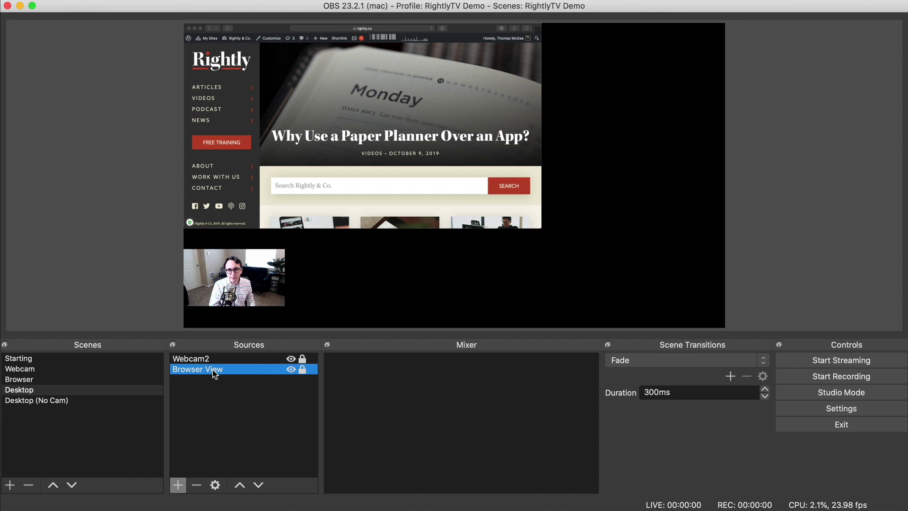
{"action": "right_click", "coordinate": [217, 374]}
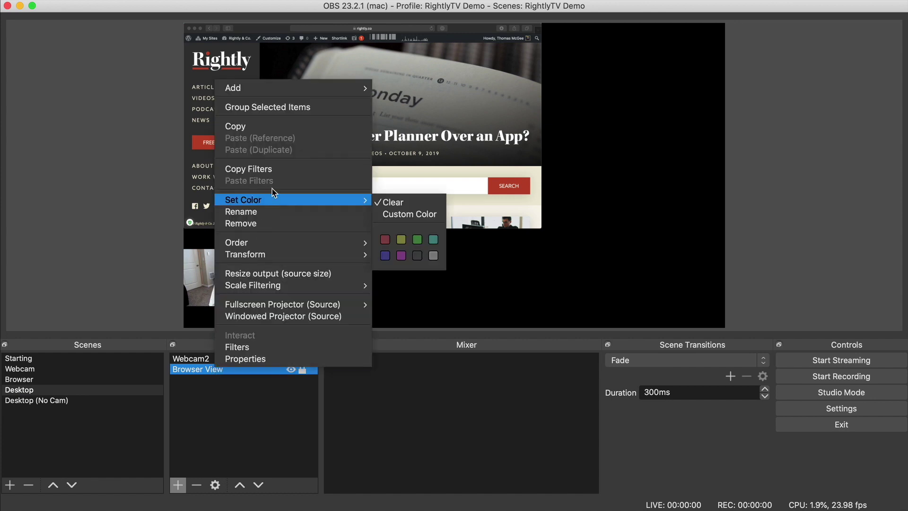
{"action": "mouse_move", "coordinate": [259, 243]}
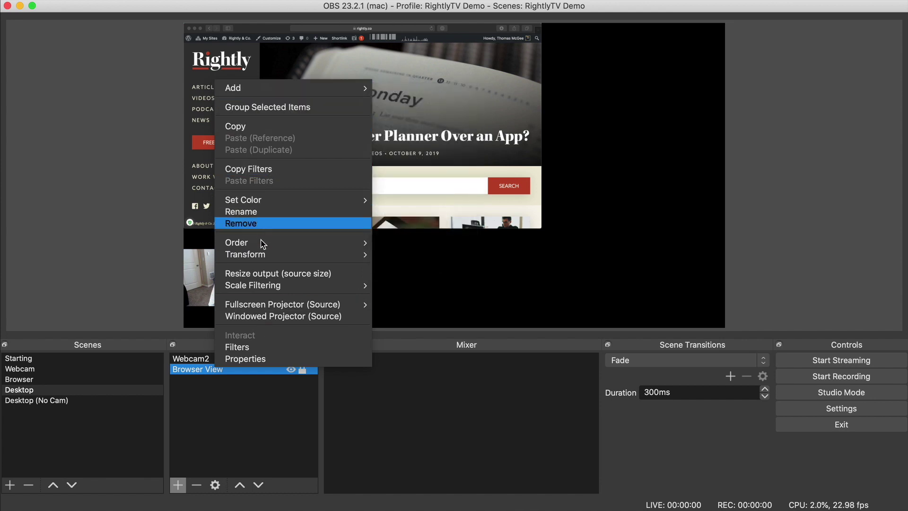
{"action": "left_click", "coordinate": [233, 411]}
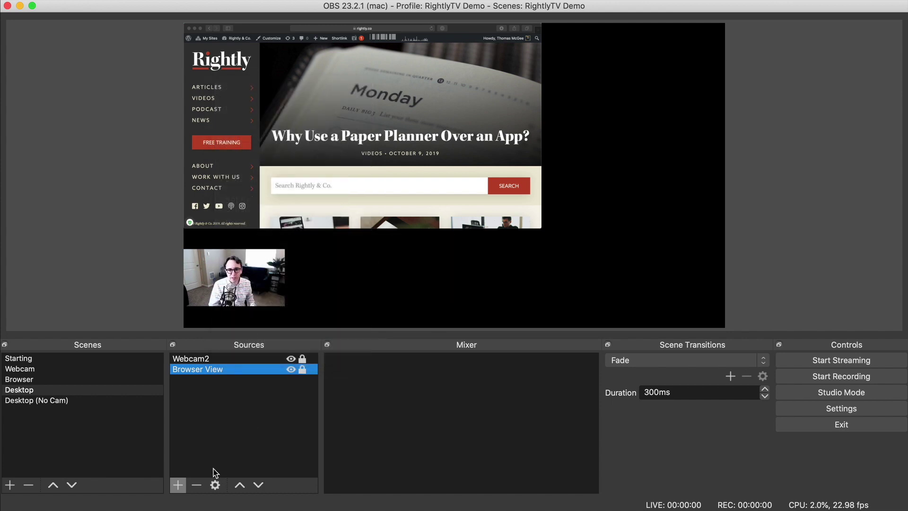
{"action": "left_click", "coordinate": [197, 485]}
{"action": "left_click", "coordinate": [537, 271]}
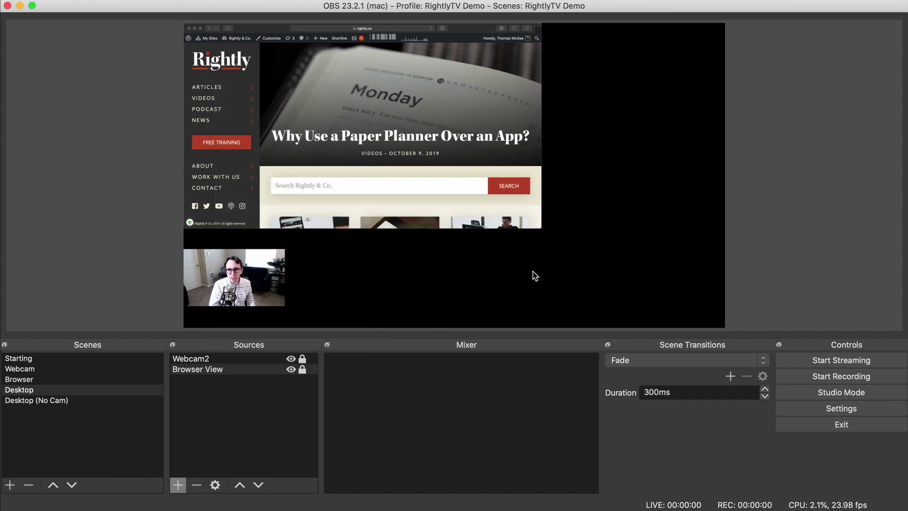
Step: Add a new Display Capture source named Desktop View to the Desktop scene, accepting display 0 with no crop
{"action": "left_click", "coordinate": [178, 485]}
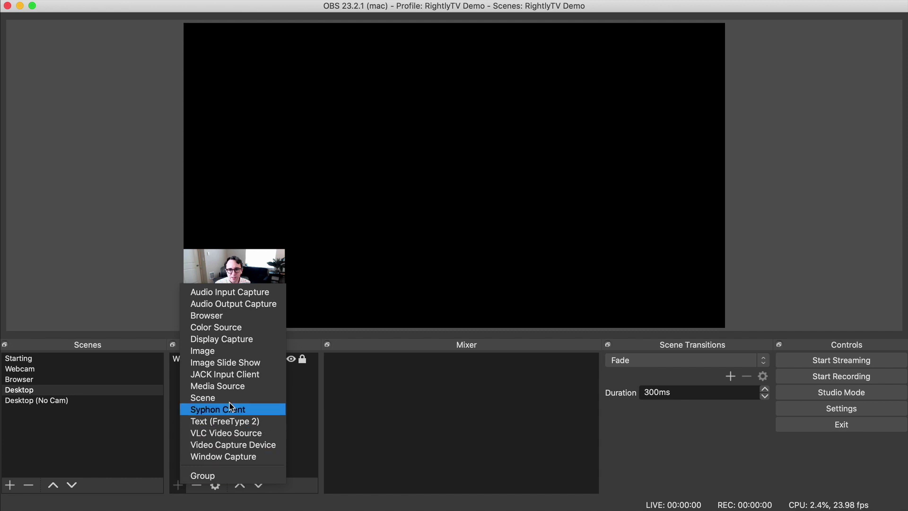
{"action": "left_click", "coordinate": [232, 339]}
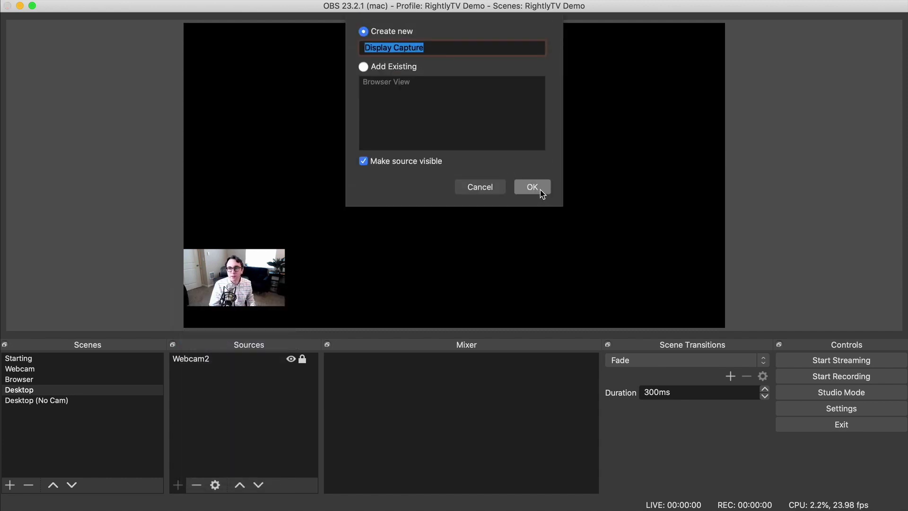
{"action": "type", "text": "Desktop"}
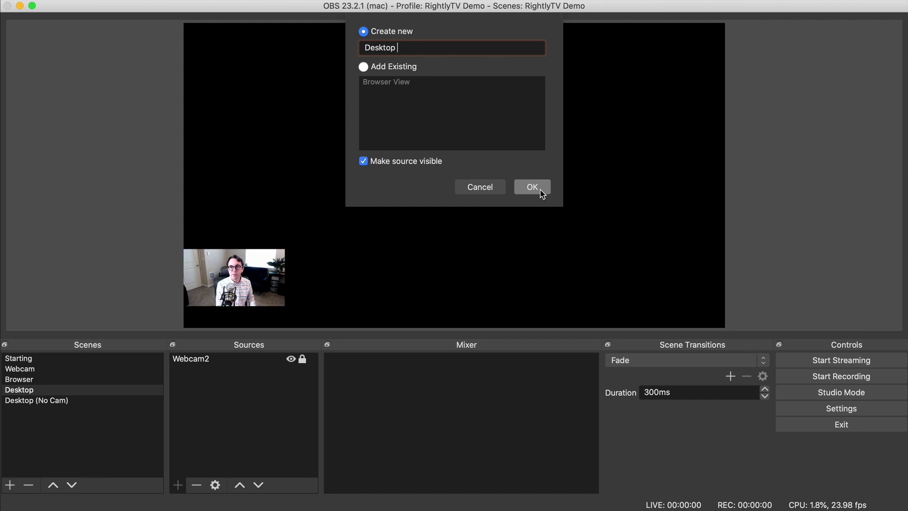
{"action": "type", "text": " View"}
{"action": "left_click", "coordinate": [540, 190]}
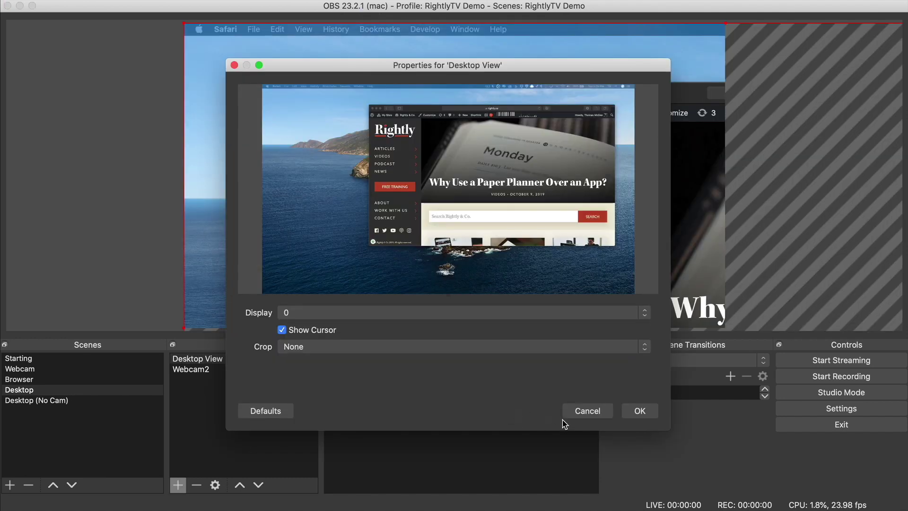
{"action": "left_click", "coordinate": [648, 411]}
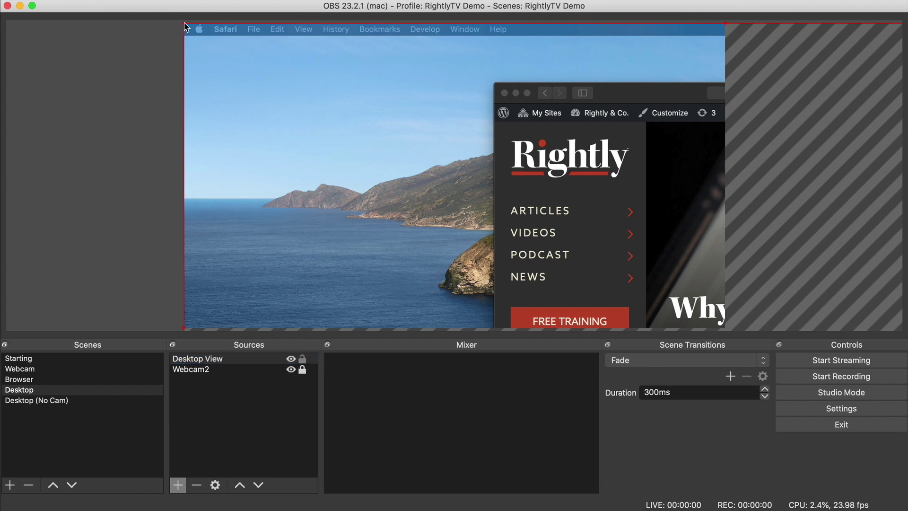
Step: Fit the Desktop scene's Desktop View source to the canvas, order it beneath Webcam2, and lock it
{"action": "key", "text": "super+f"}
{"action": "left_click_drag", "start_coordinate": [221, 362], "coordinate": [221, 377]}
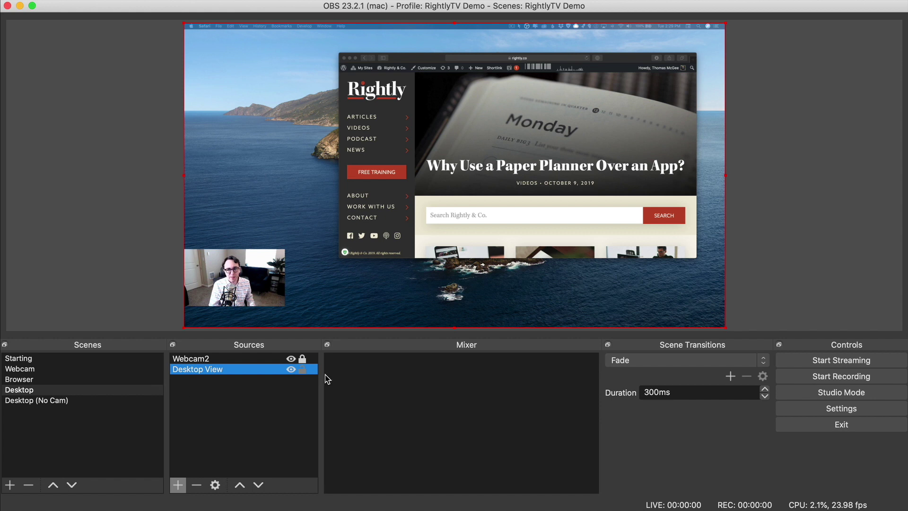
{"action": "left_click", "coordinate": [302, 370]}
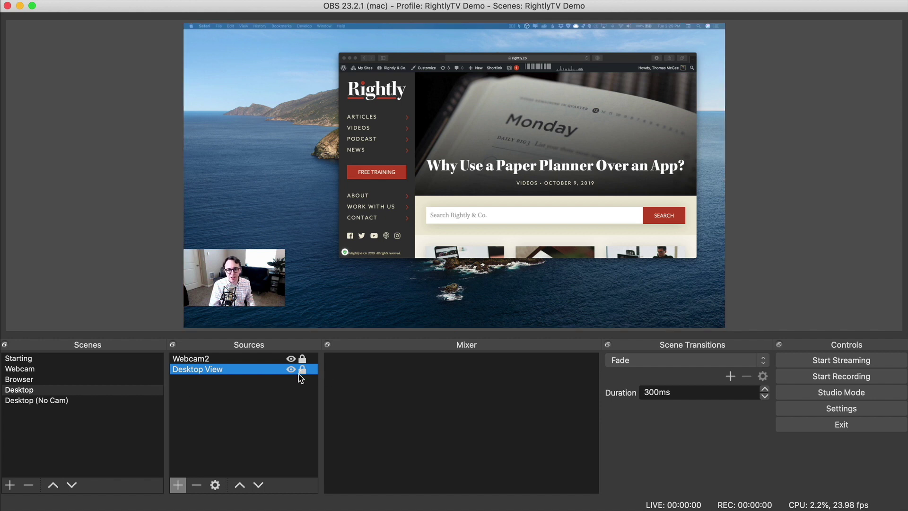
Step: Replace the Browser View source in the Desktop (No Cam) scene with the locked, canvas-filling Desktop View source
{"action": "left_click", "coordinate": [96, 400]}
{"action": "left_click", "coordinate": [208, 361]}
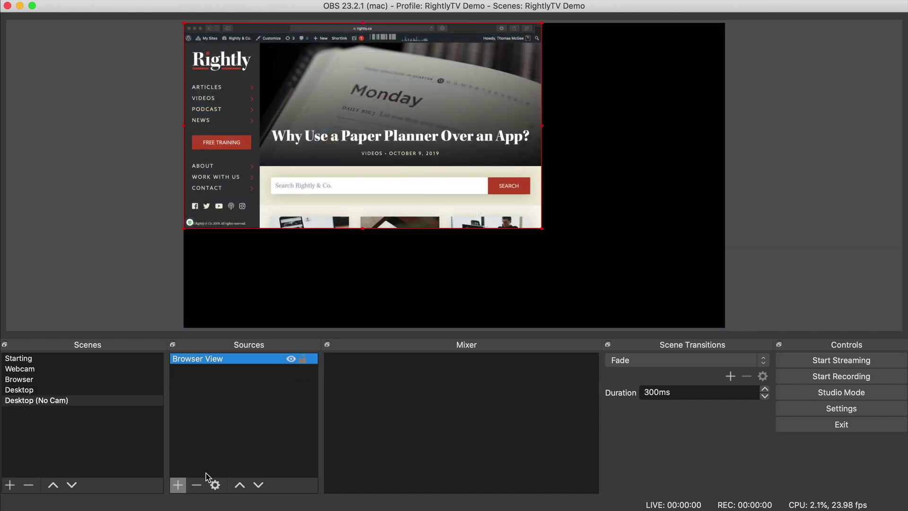
{"action": "left_click", "coordinate": [196, 485]}
{"action": "left_click", "coordinate": [539, 268]}
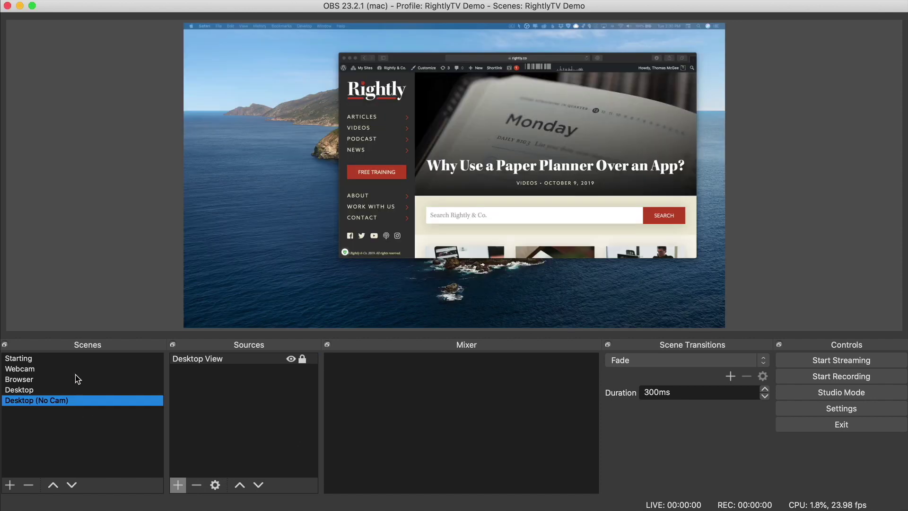
Step: Review all five scenes in order, from Starting through Webcam, Browser and Desktop to Desktop (No Cam)
{"action": "left_click", "coordinate": [63, 359]}
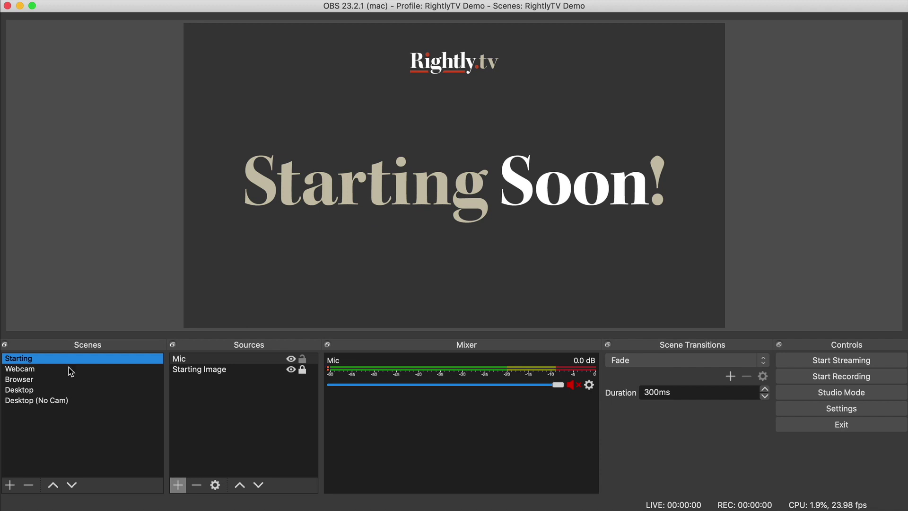
{"action": "left_click", "coordinate": [72, 373]}
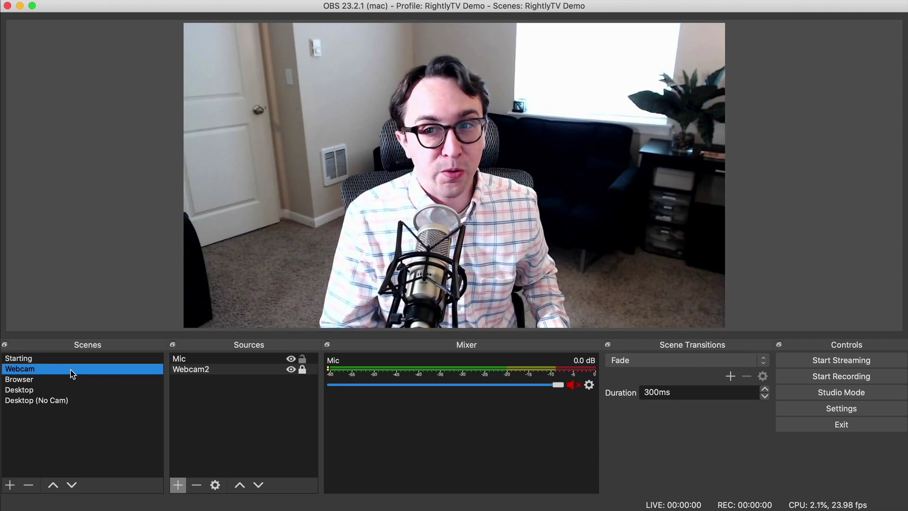
{"action": "left_click", "coordinate": [72, 378]}
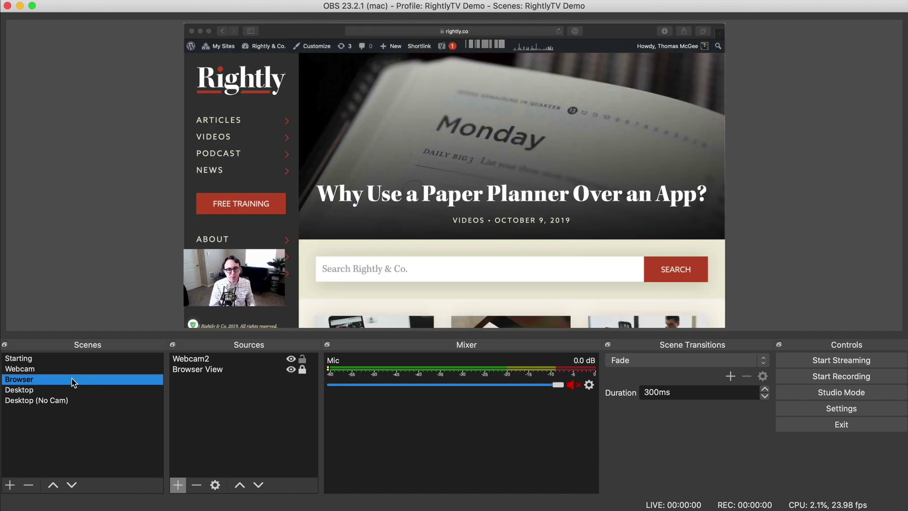
{"action": "left_click", "coordinate": [74, 389]}
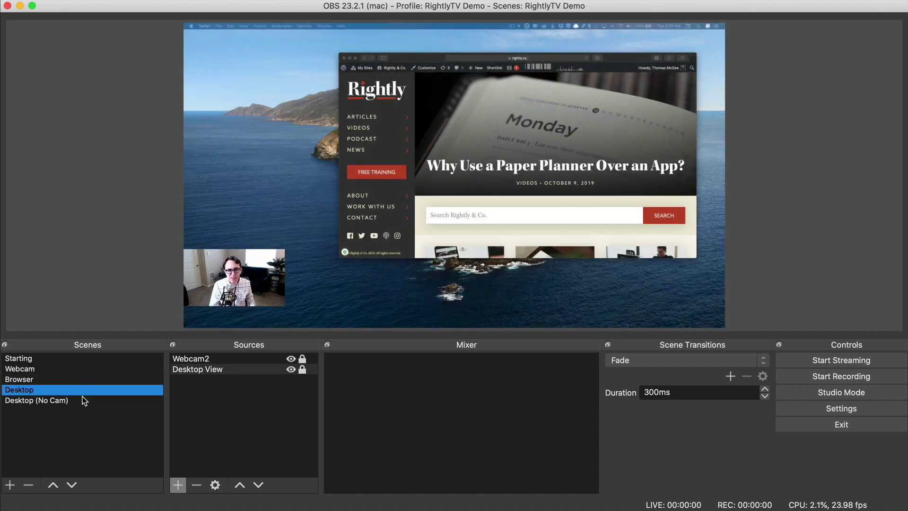
{"action": "left_click", "coordinate": [81, 400]}
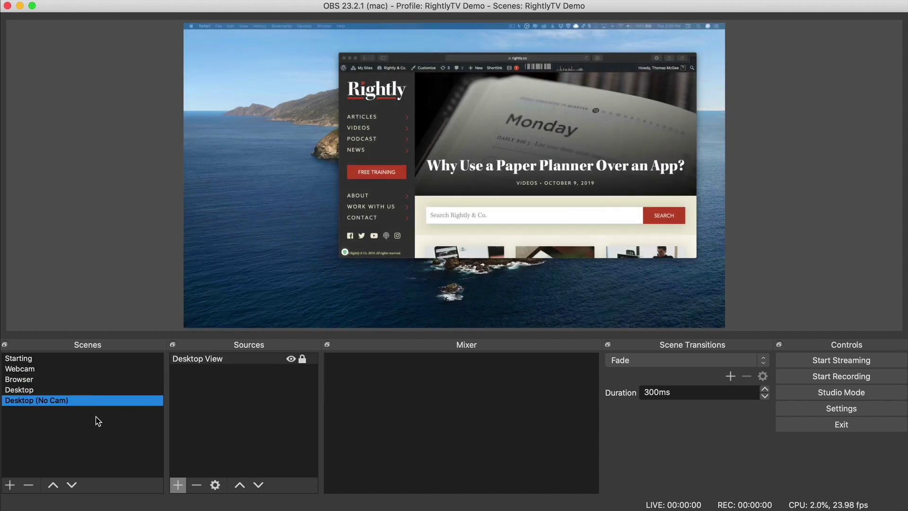
Step: Create a new scene named Ending
{"action": "left_click", "coordinate": [11, 486]}
{"action": "type", "text": "Ending"}
{"action": "key", "text": "Return"}
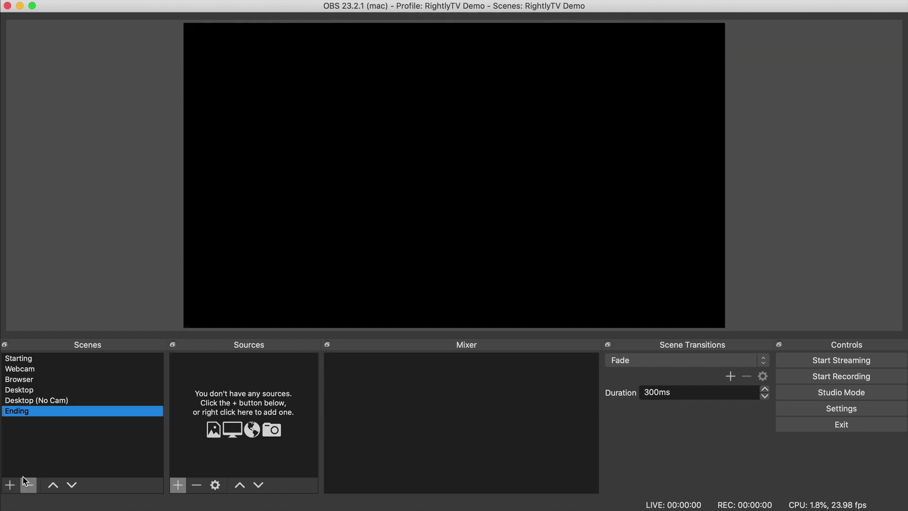
Step: Add a new image source named Ending Image to the Ending scene, load ending.png into it, and lock it
{"action": "left_click", "coordinate": [178, 485]}
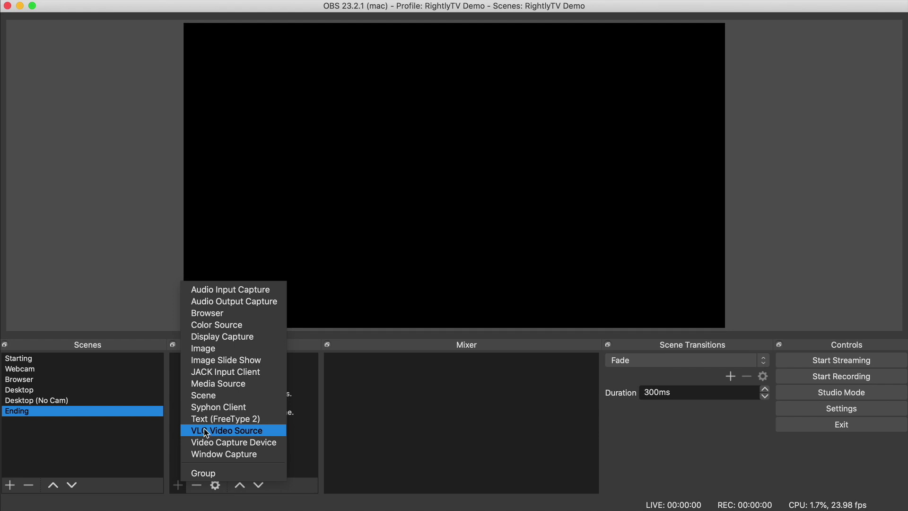
{"action": "left_click", "coordinate": [237, 348]}
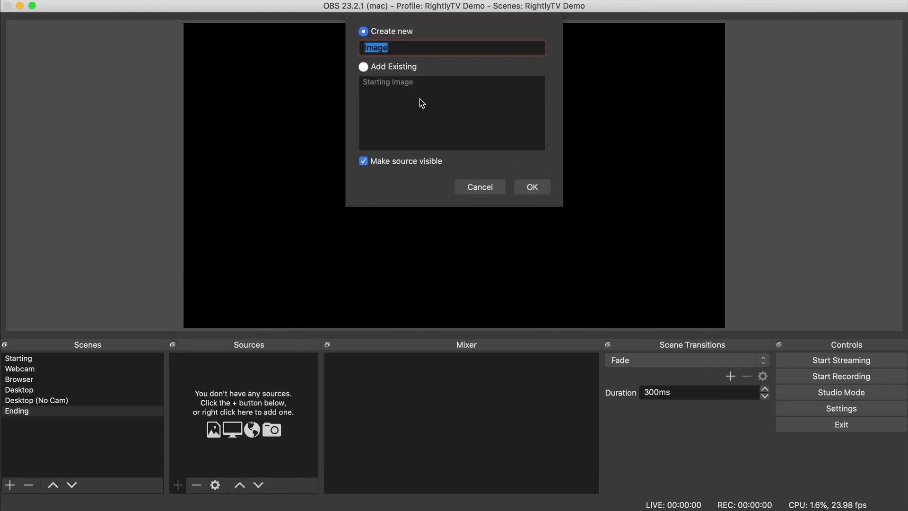
{"action": "type", "text": "Ending Ima"}
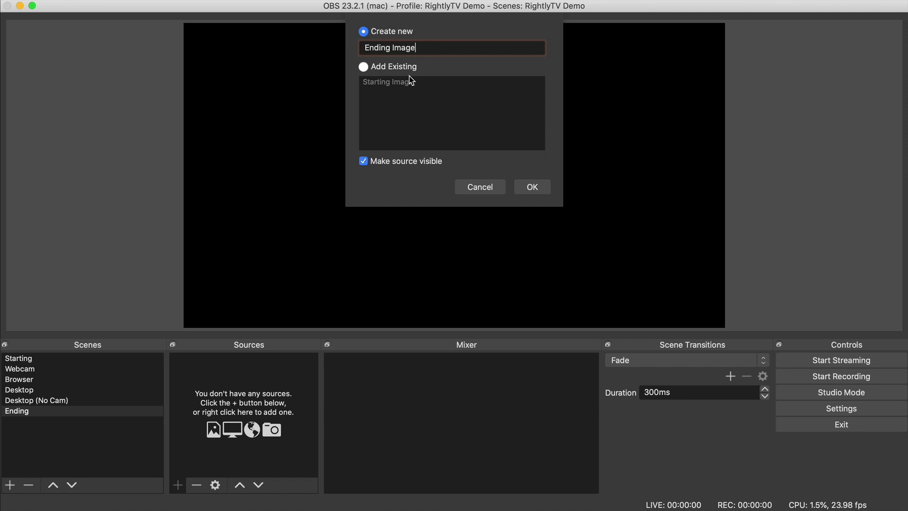
{"action": "left_click", "coordinate": [532, 187]}
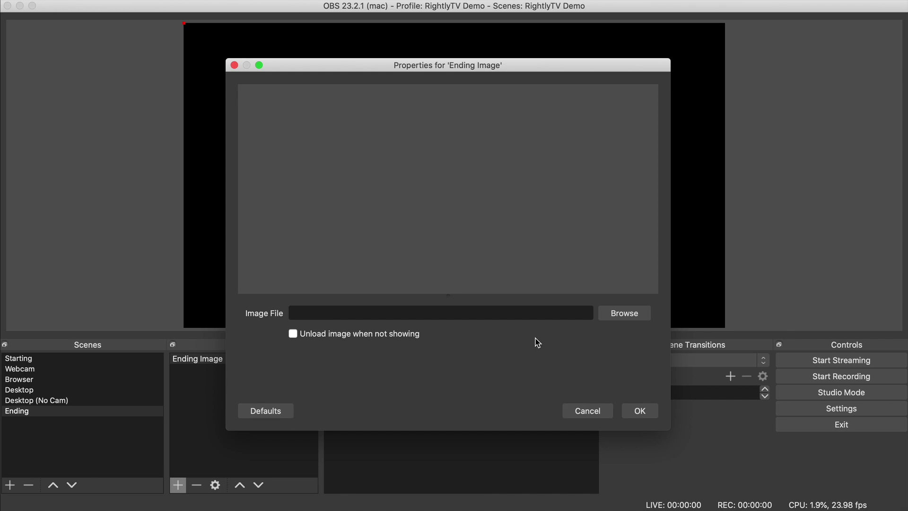
{"action": "left_click", "coordinate": [624, 313]}
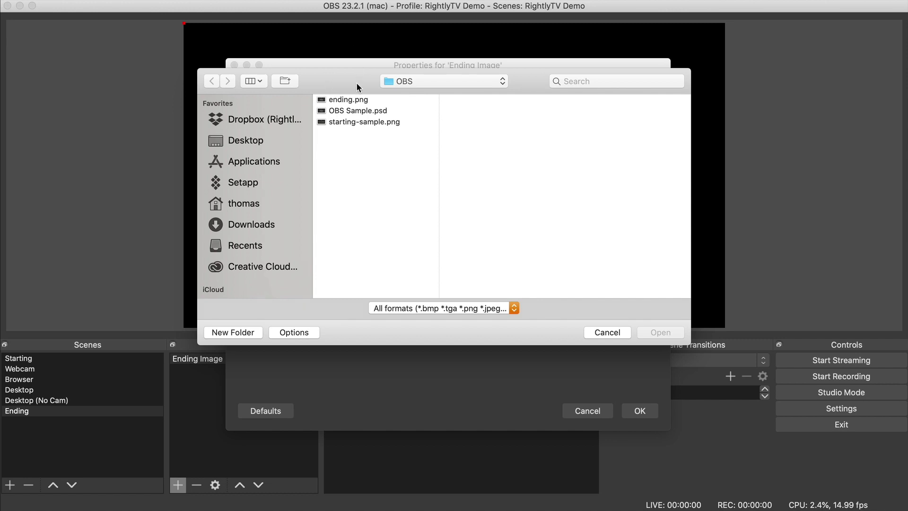
{"action": "left_click", "coordinate": [333, 100]}
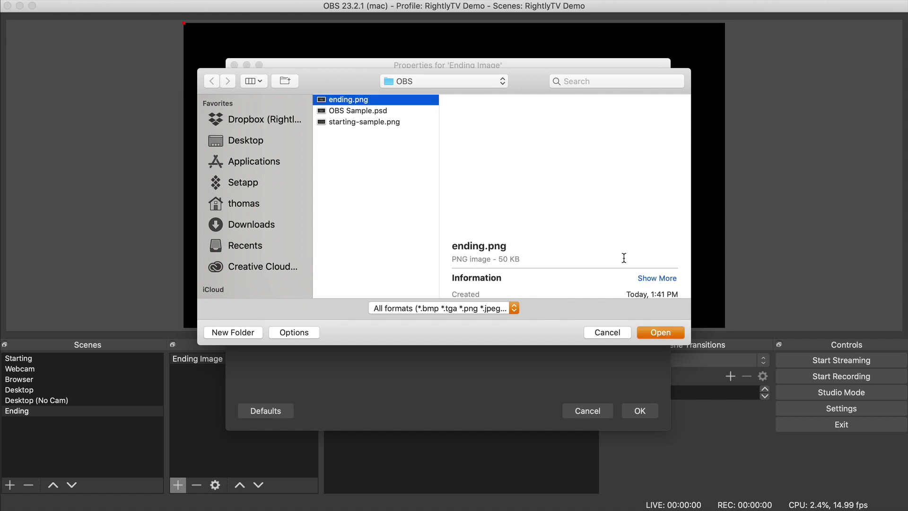
{"action": "left_click", "coordinate": [662, 333]}
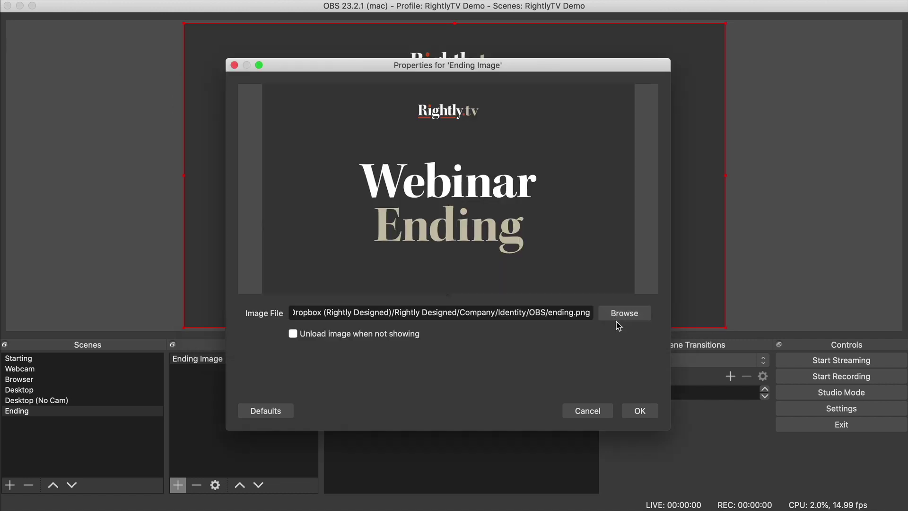
{"action": "left_click", "coordinate": [640, 411]}
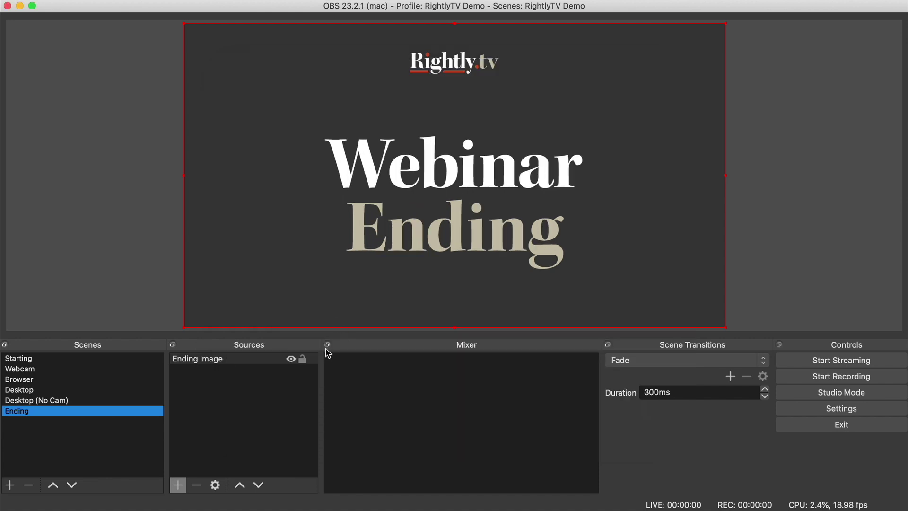
{"action": "left_click", "coordinate": [304, 360]}
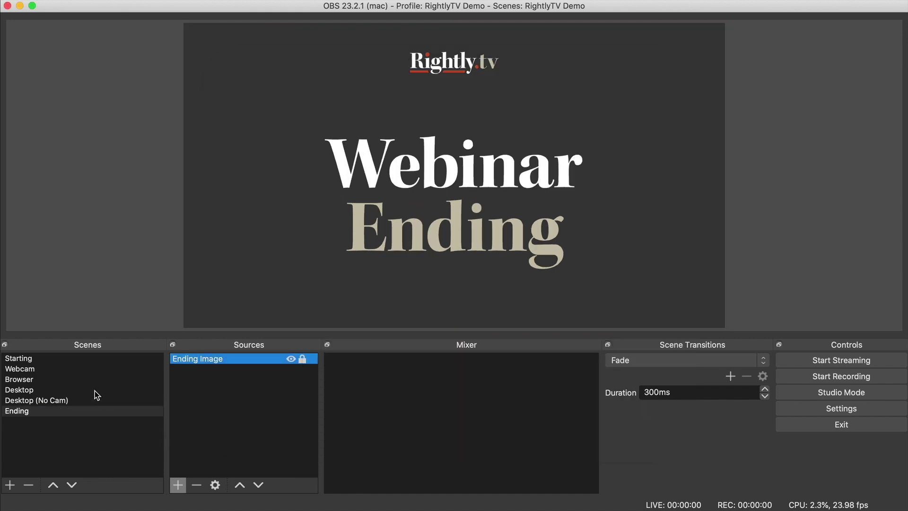
Step: Review all six scenes in order, from Starting through Ending, and return to the Starting scene
{"action": "left_click", "coordinate": [77, 360]}
{"action": "left_click", "coordinate": [74, 370]}
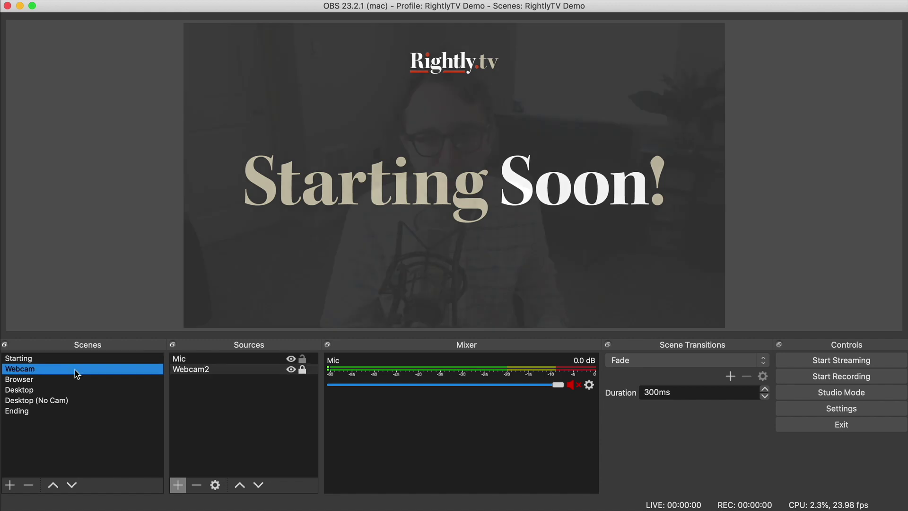
{"action": "left_click", "coordinate": [77, 379]}
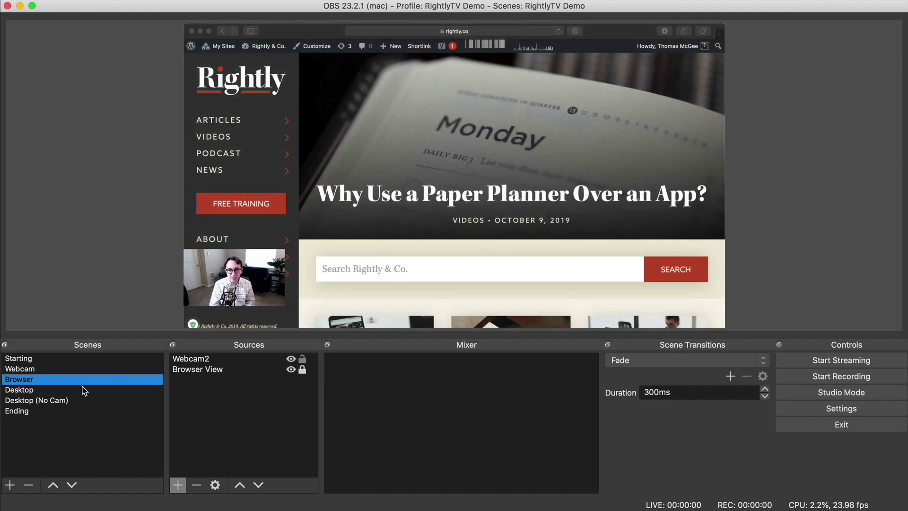
{"action": "left_click", "coordinate": [83, 391]}
{"action": "left_click", "coordinate": [89, 400]}
{"action": "left_click", "coordinate": [89, 411]}
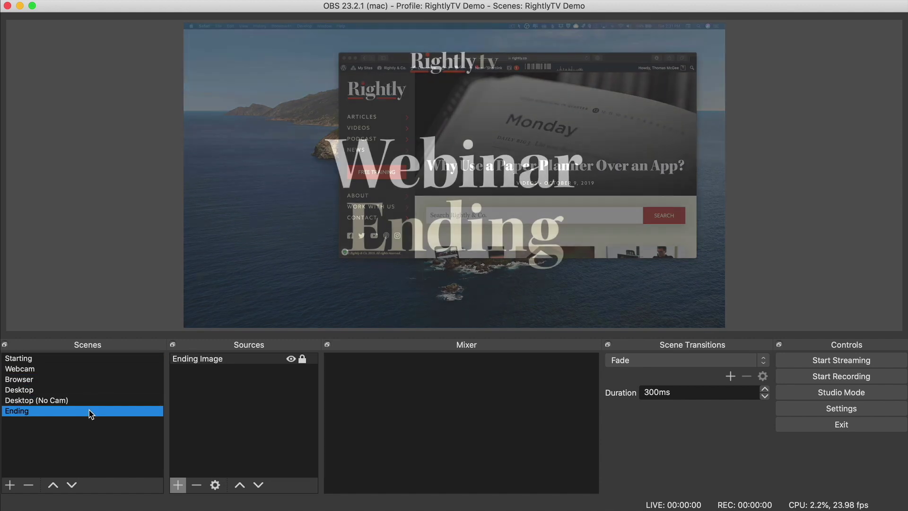
{"action": "left_click", "coordinate": [55, 368]}
{"action": "left_click", "coordinate": [55, 360]}
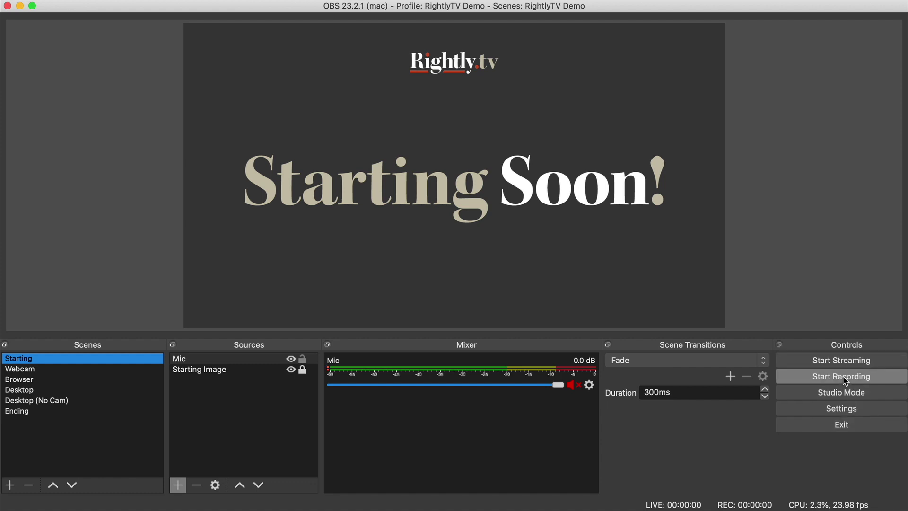
Step: Examine the Output settings and the Stream settings, including the available streaming services and servers
{"action": "left_click", "coordinate": [855, 411]}
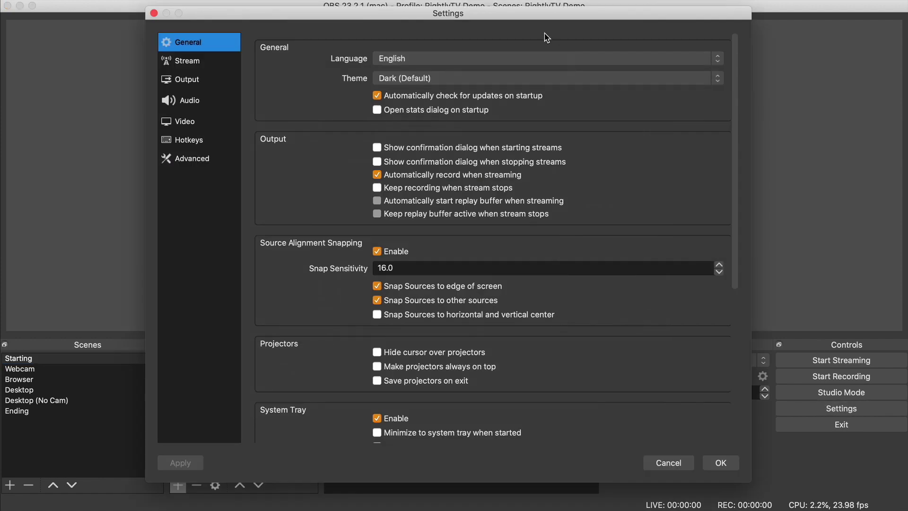
{"action": "left_click", "coordinate": [218, 82]}
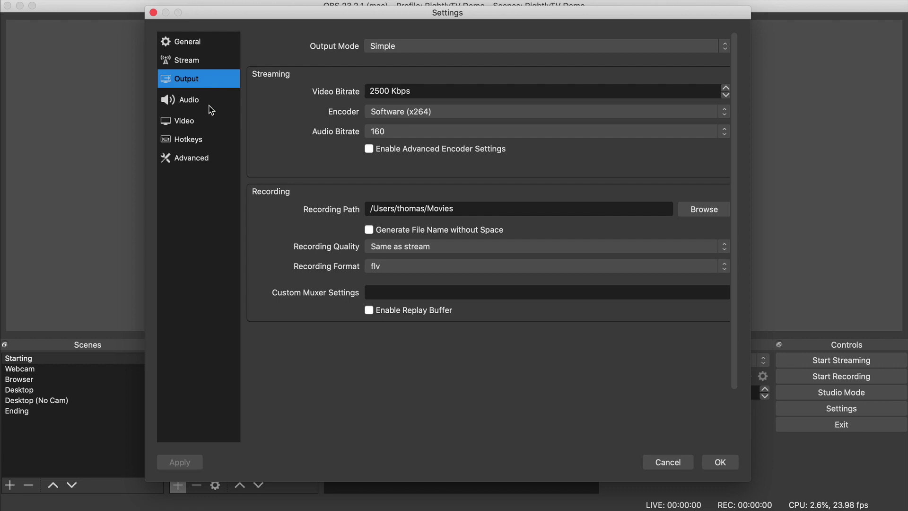
{"action": "left_click", "coordinate": [210, 60]}
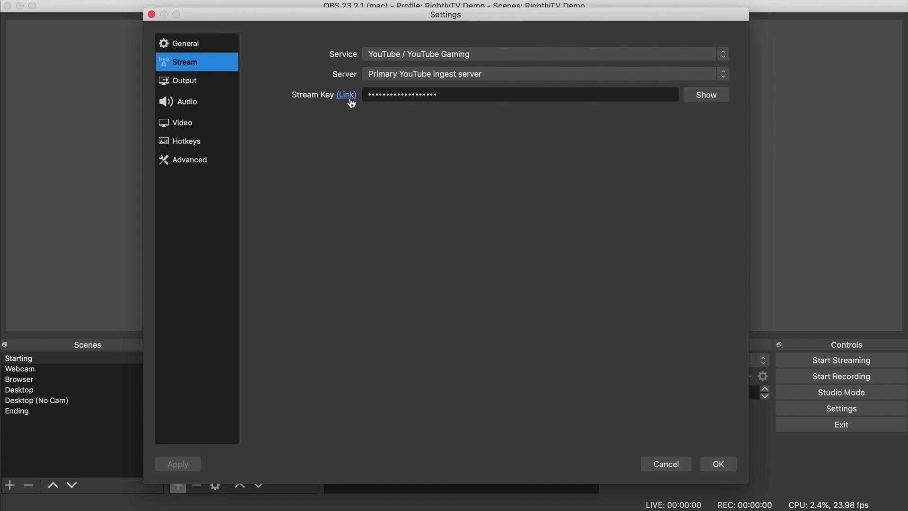
{"action": "left_click", "coordinate": [458, 56]}
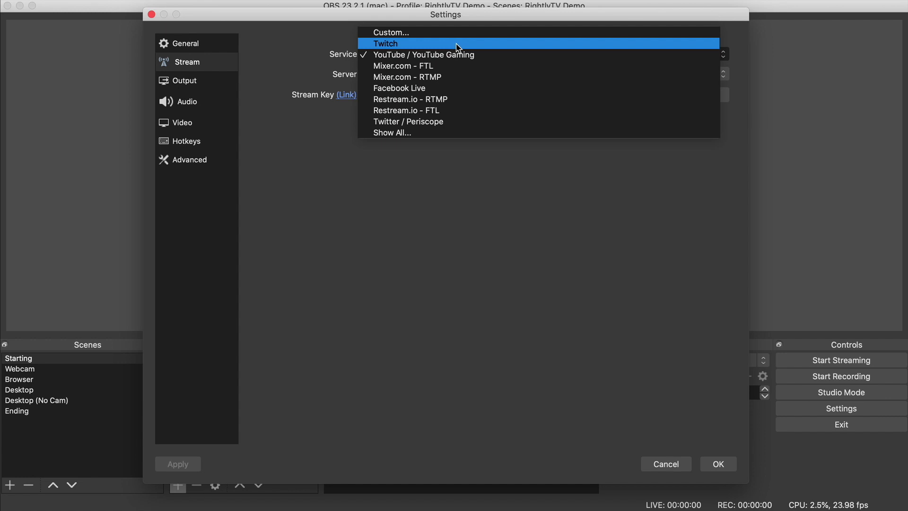
{"action": "left_click", "coordinate": [497, 235]}
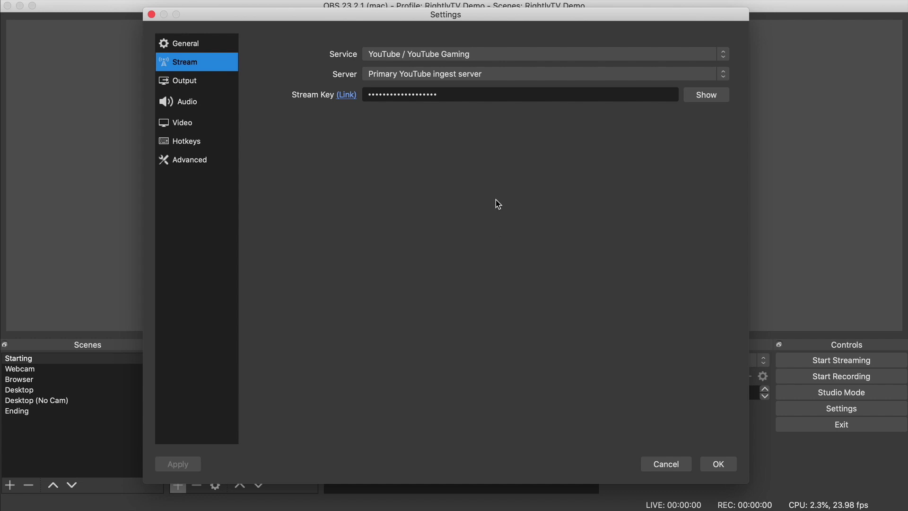
{"action": "left_click", "coordinate": [496, 75]}
{"action": "left_click", "coordinate": [495, 77]}
Step: Try Facebook Live as the streaming service, switch back to YouTube / YouTube Gaming, and discard the settings changes
{"action": "left_click", "coordinate": [493, 57]}
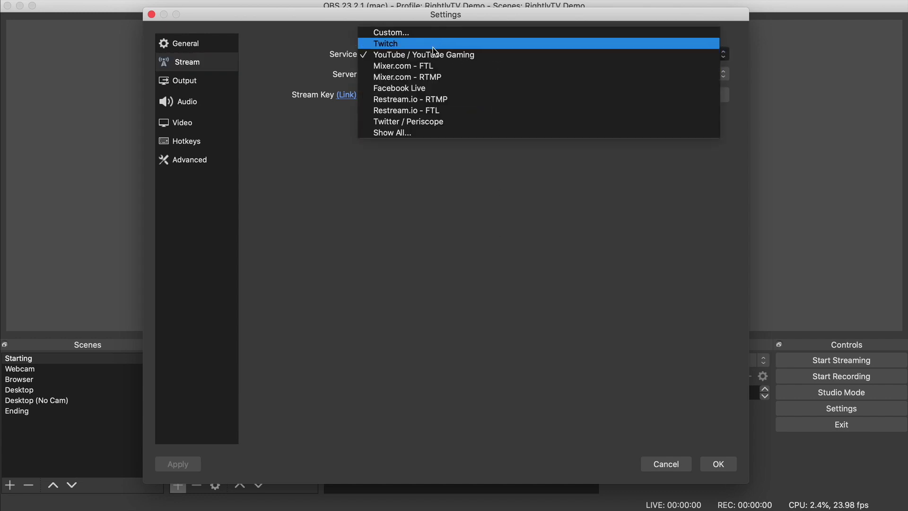
{"action": "left_click", "coordinate": [430, 92]}
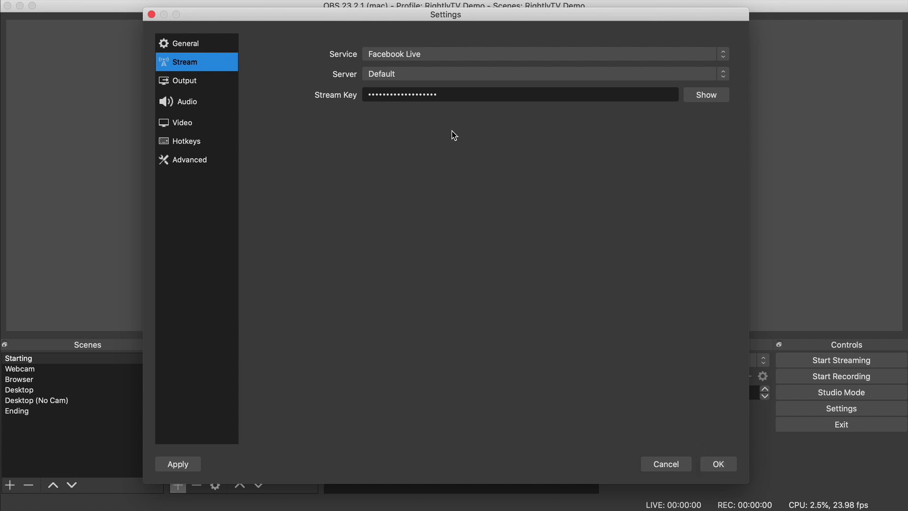
{"action": "left_click", "coordinate": [425, 54]}
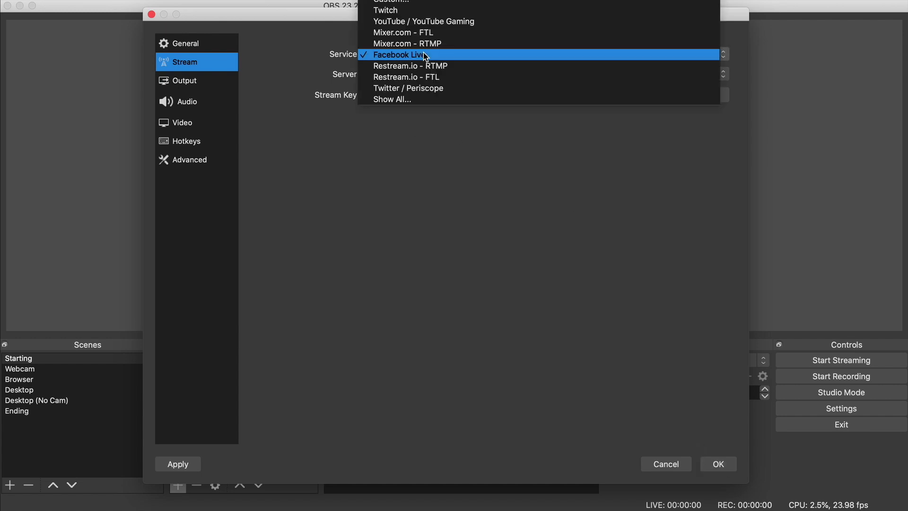
{"action": "left_click", "coordinate": [426, 21]}
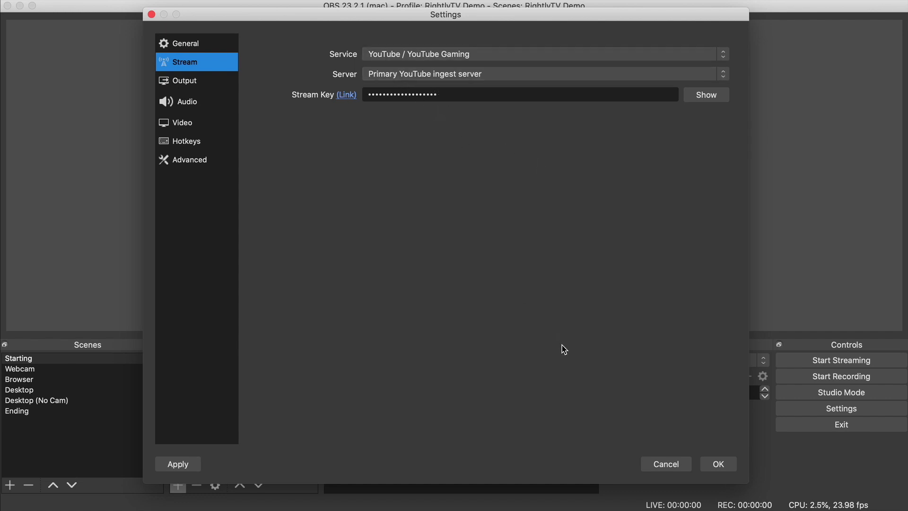
{"action": "left_click", "coordinate": [687, 464]}
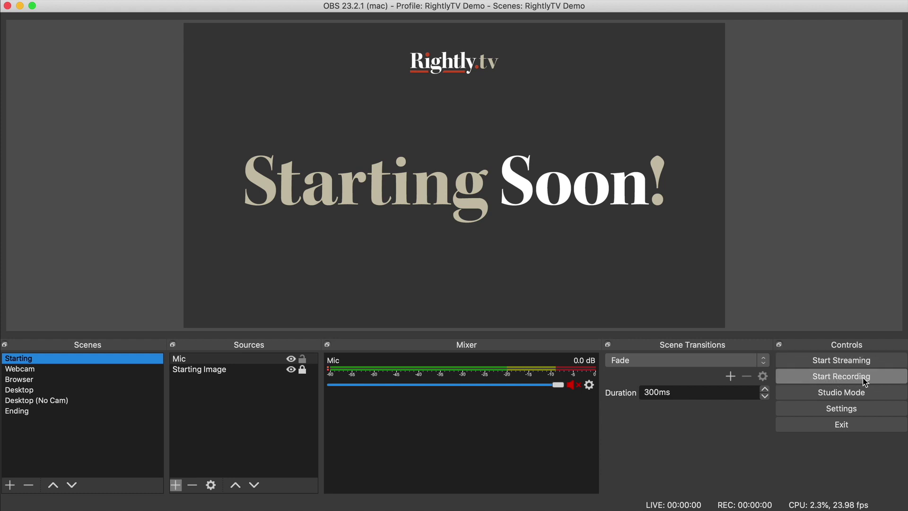
Step: Check the General settings for the option to record automatically when streaming, and close them without changes
{"action": "left_click", "coordinate": [881, 382]}
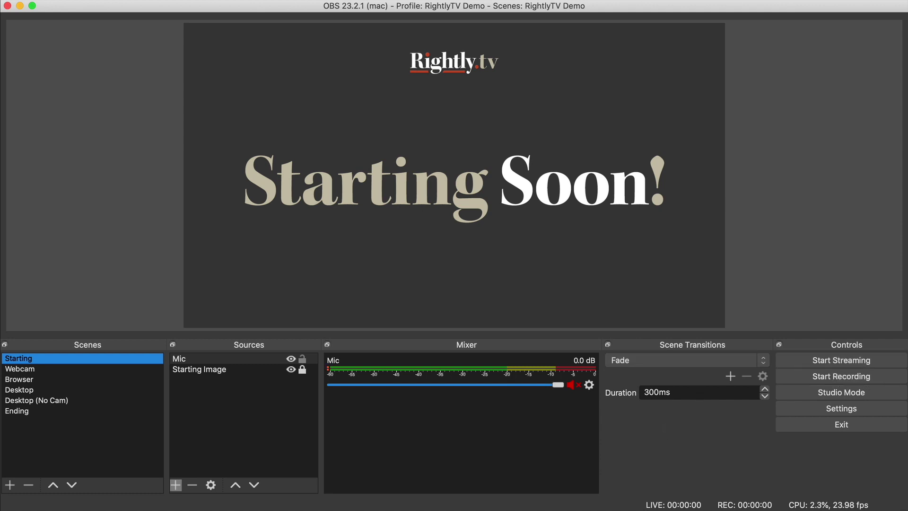
{"action": "left_click", "coordinate": [851, 413]}
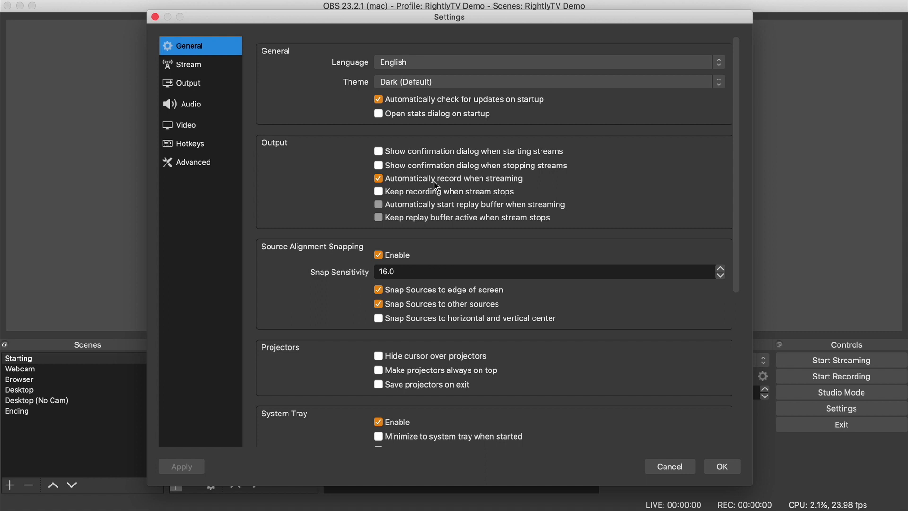
{"action": "left_click", "coordinate": [682, 467]}
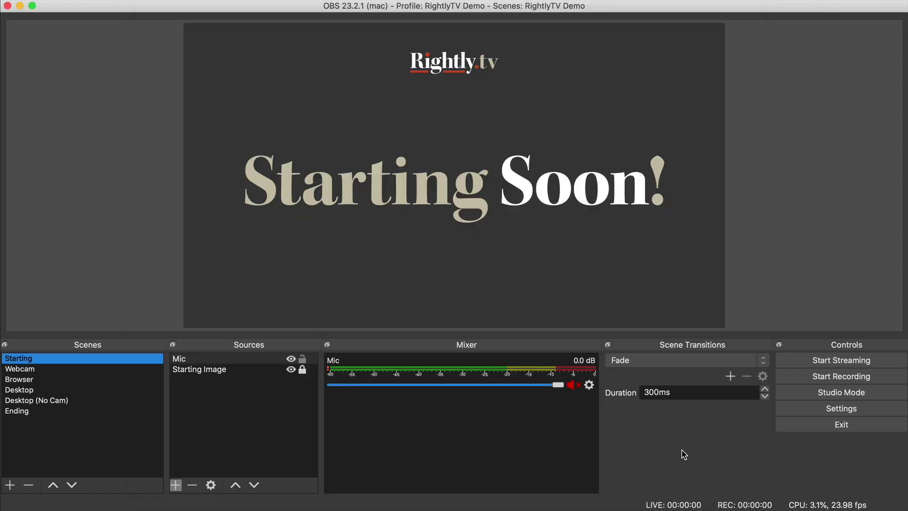